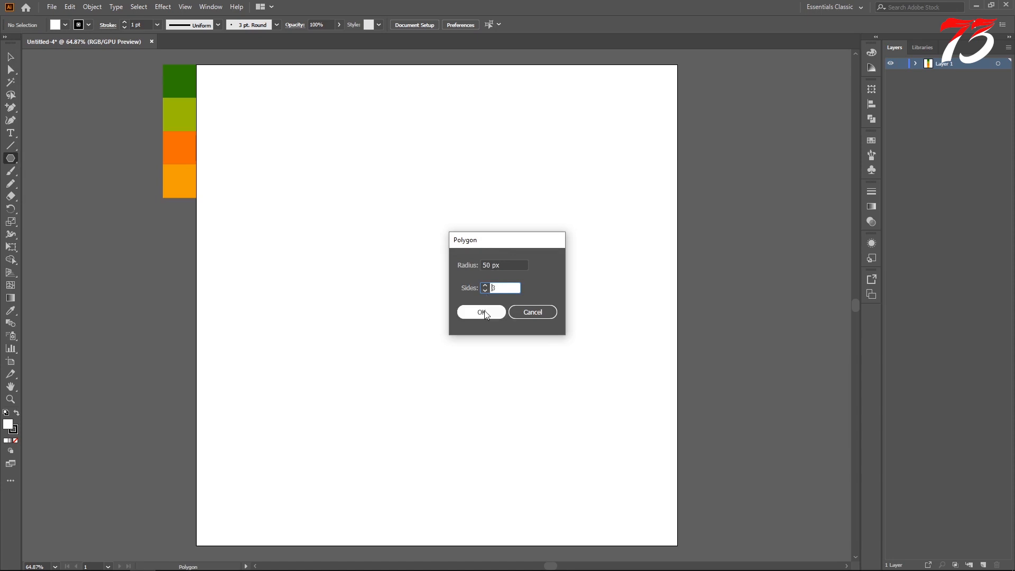
Create a 3-sided polygon with a 50 px radius, reshape it into a downward-pointing triangle about 476 by 247 px, and centre it horizontally.
left_click(481, 312)
key("v")
left_click_drag(485, 223, 388, 140)
left_click_drag(523, 136, 435, 264)
left_click(435, 265)
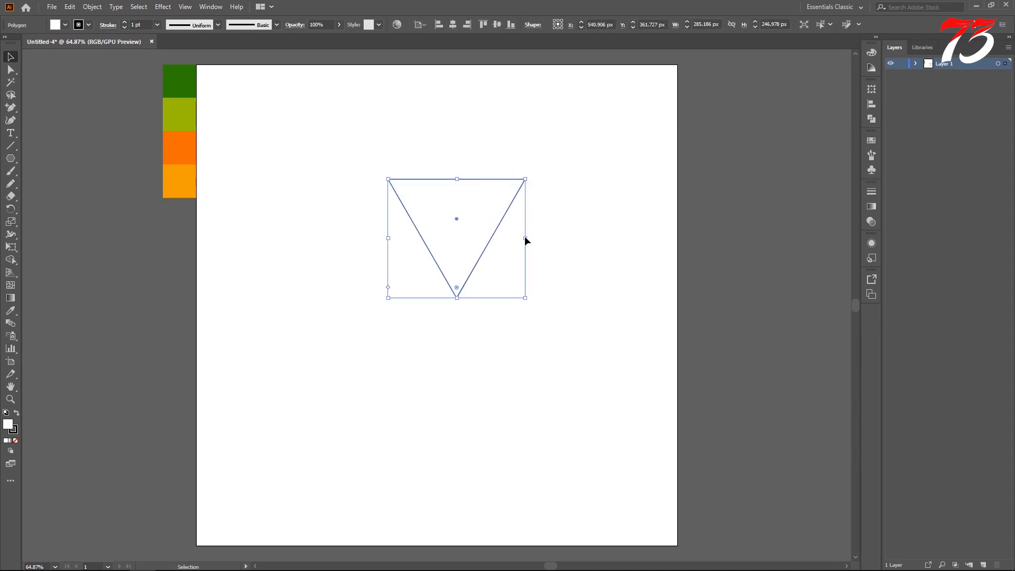
left_click_drag(525, 238, 617, 238)
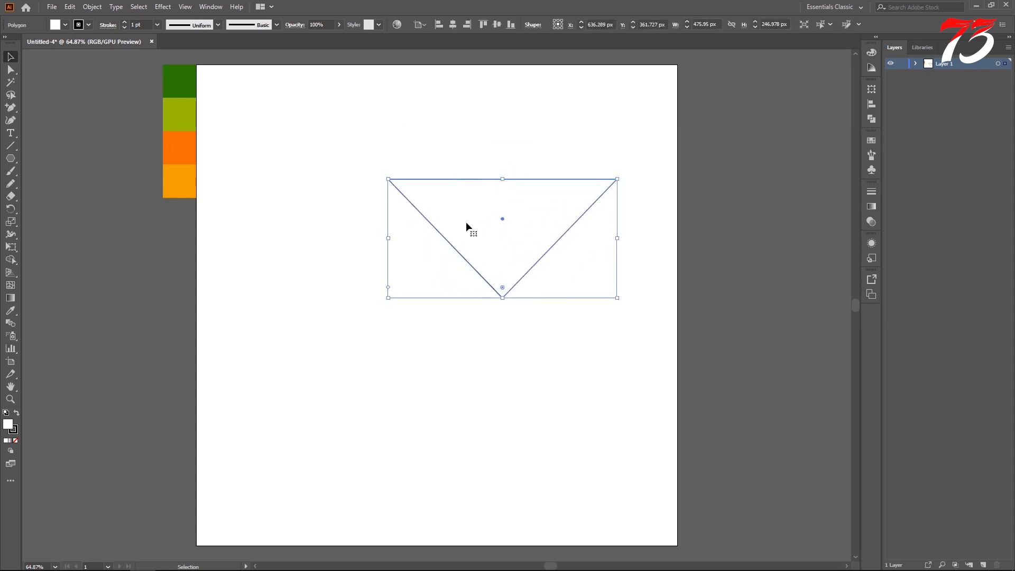
left_click(452, 26)
Duplicate the triangle directly below the original and flip the copy to point upward.
left_click_drag(438, 217, 439, 312)
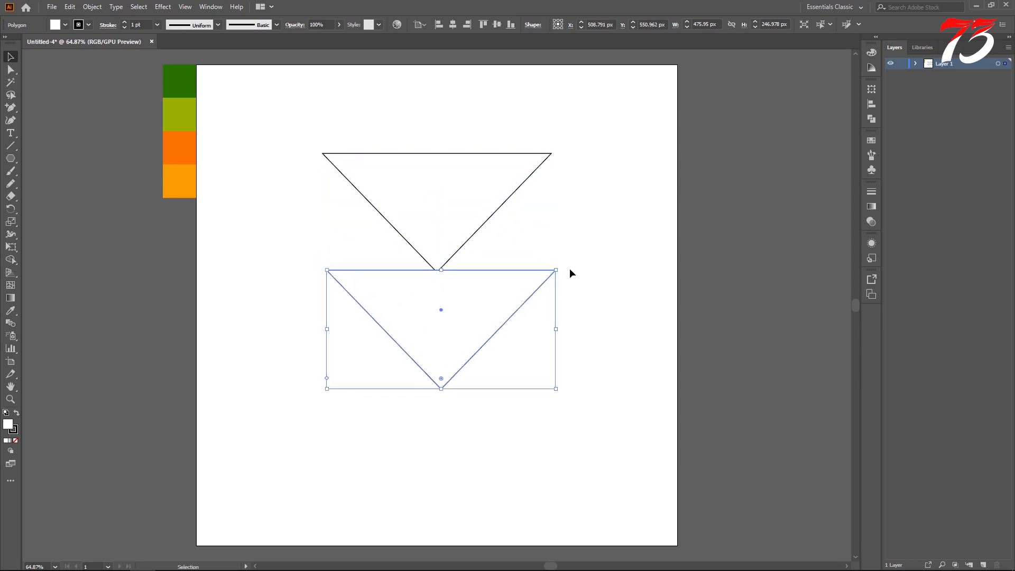
left_click_drag(569, 268, 345, 361)
Scale both triangles down together to about 333 by 280 px and centre them horizontally on the artboard.
left_click_drag(331, 131, 479, 326)
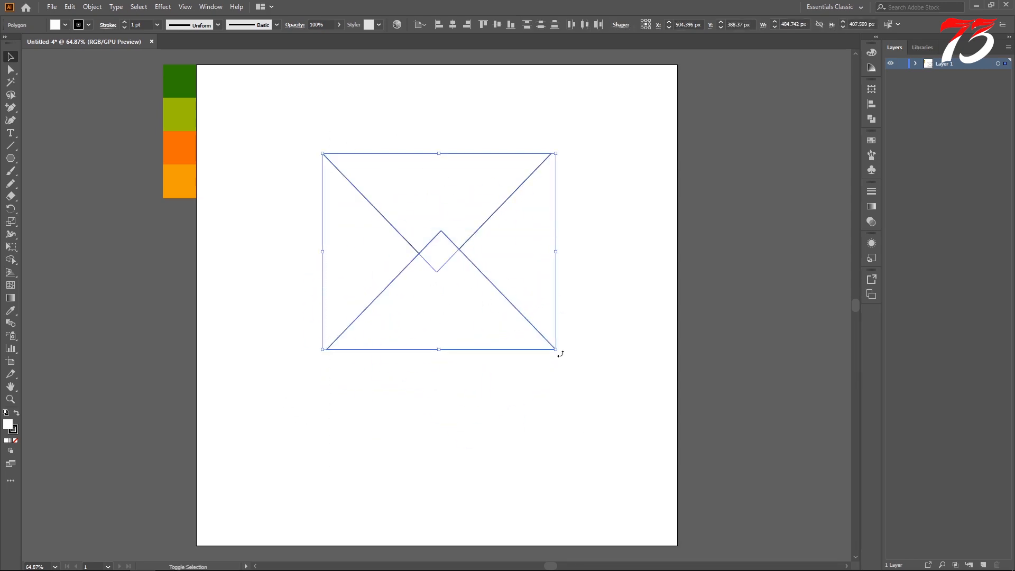
left_click_drag(557, 350, 483, 310)
left_click(297, 144)
left_click_drag(297, 149, 489, 296)
left_click_drag(403, 225, 453, 230)
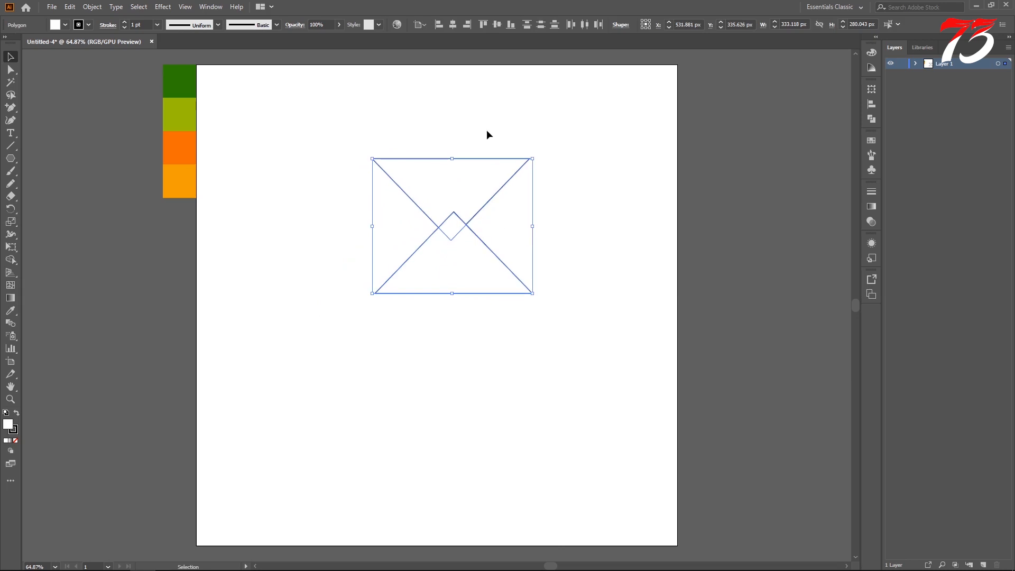
left_click(454, 25)
Shrink the upward-pointing triangle and place it well below the inverted one as a centred glass base.
left_click(479, 278)
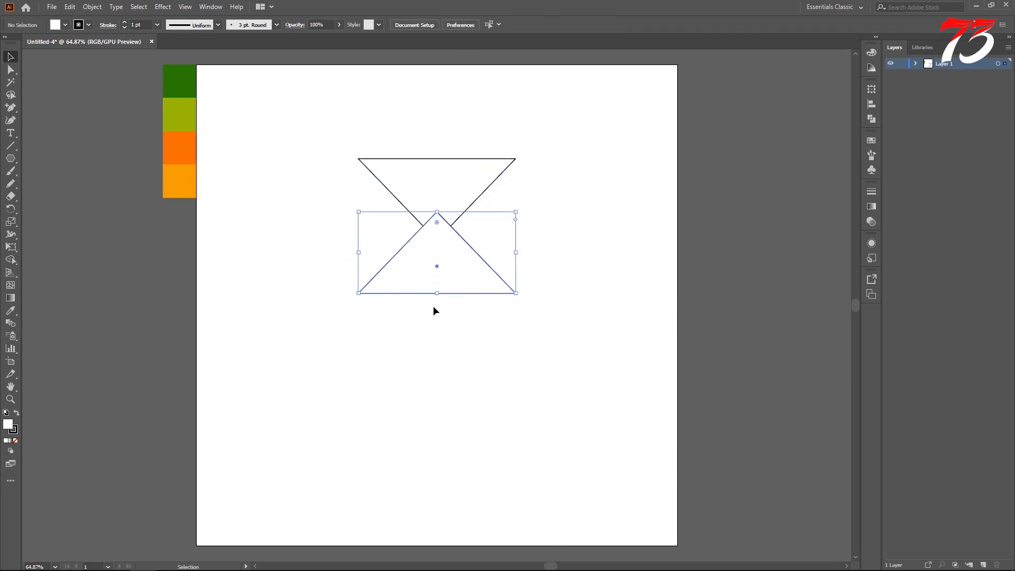
left_click_drag(458, 267, 458, 212)
left_click_drag(516, 239, 474, 224)
key("ctrl+shift+a")
left_click(211, 257)
left_click_drag(437, 388, 483, 380)
Give both triangles a black fill and no stroke.
left_click(17, 413)
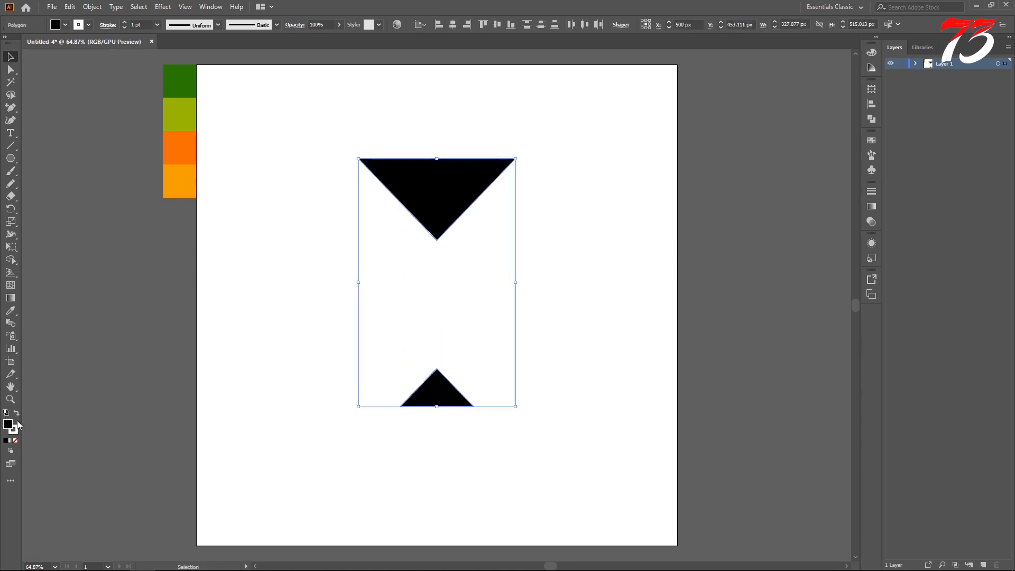
left_click(14, 430)
left_click(16, 440)
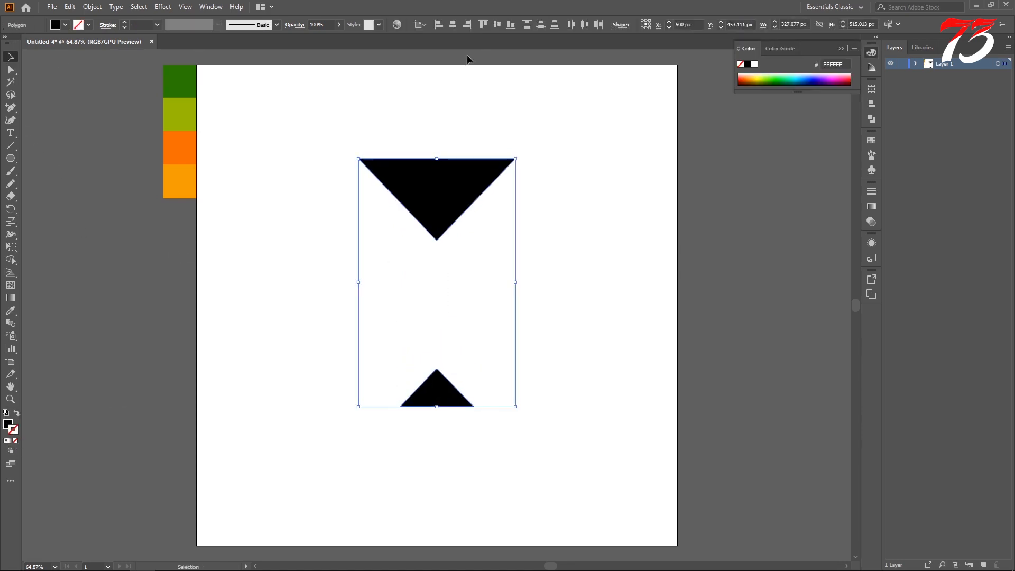
left_click(842, 48)
left_click(231, 193)
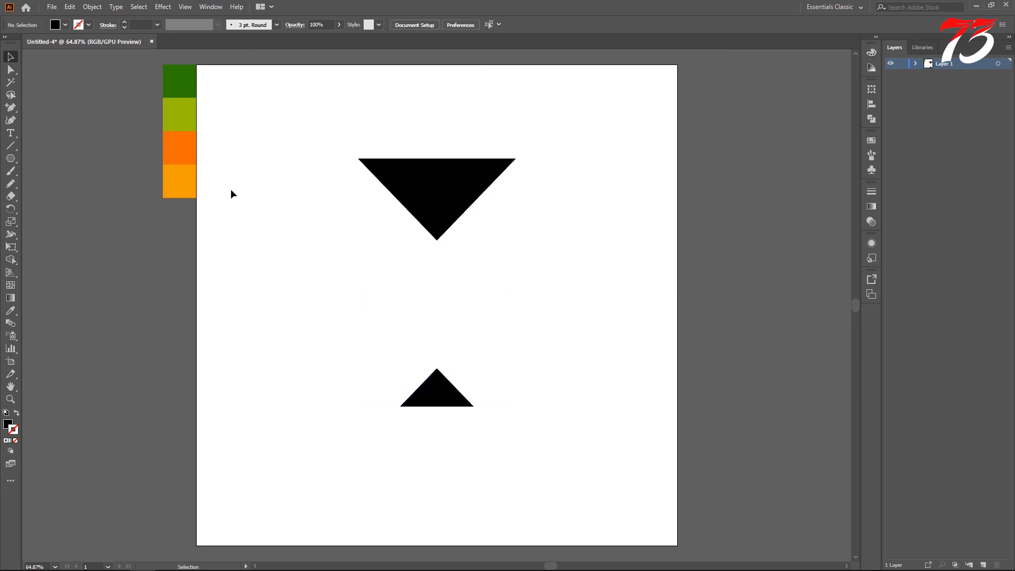
Draw a vertical stem line about 287 px long between the triangle tips and give it a 20 pt black stroke.
right_click(10, 160)
right_click(11, 146)
left_click(47, 147)
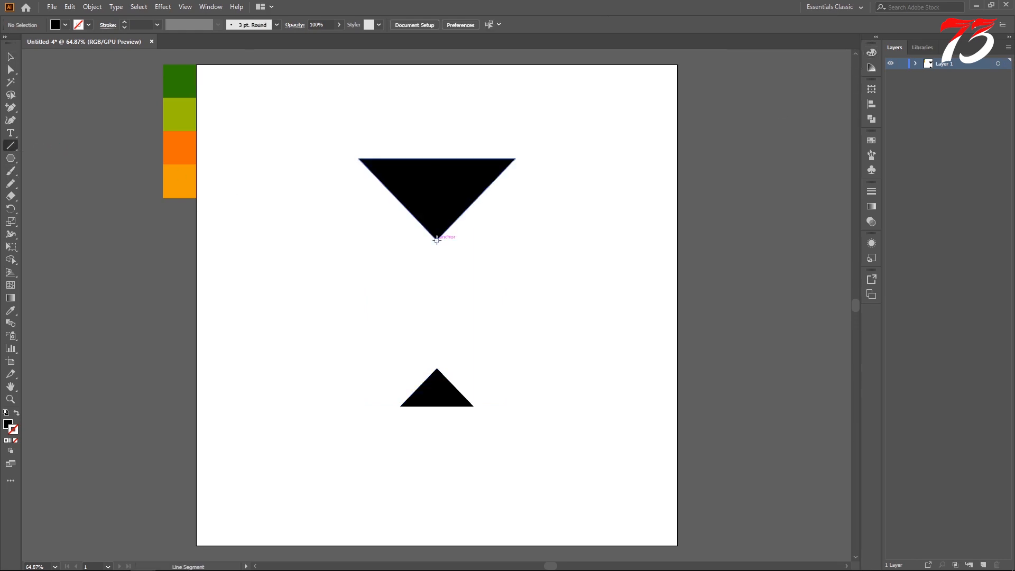
left_click_drag(437, 240, 437, 378)
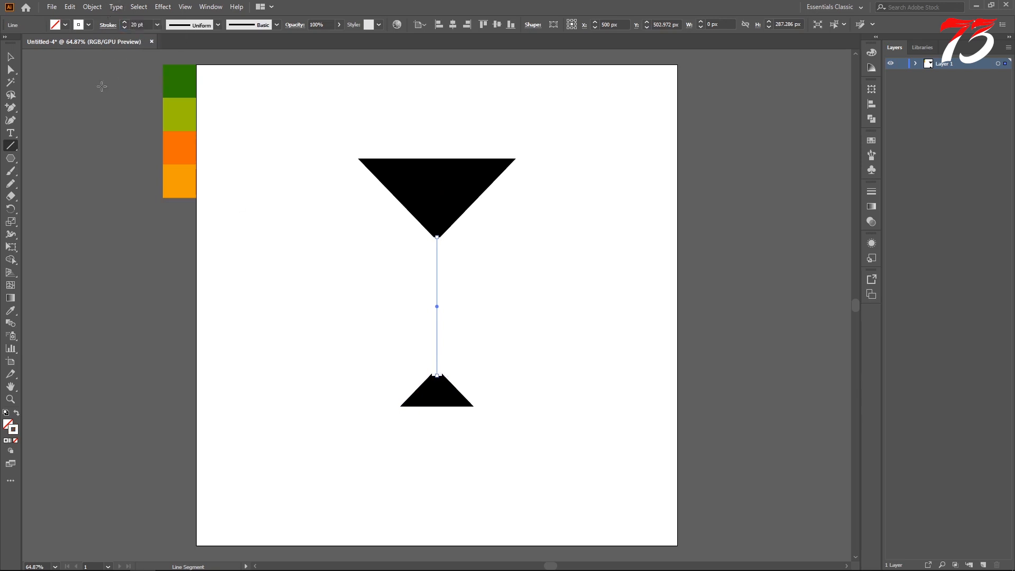
double_click(17, 432)
left_click_drag(397, 284, 365, 349)
left_click(618, 214)
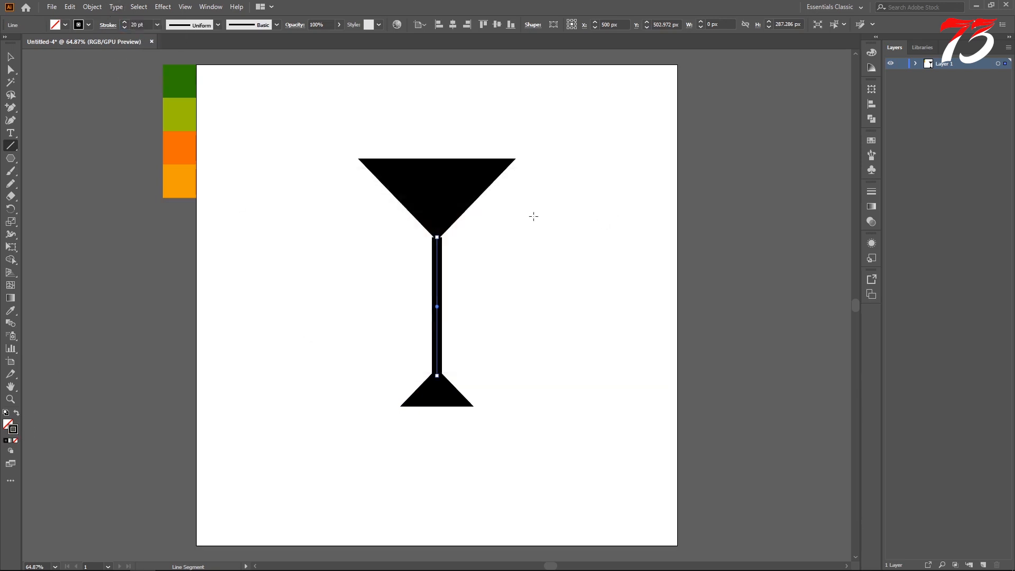
Adjust the stem line's end points so they overlap the upper and lower triangles.
key("a")
left_click_drag(437, 237, 437, 232)
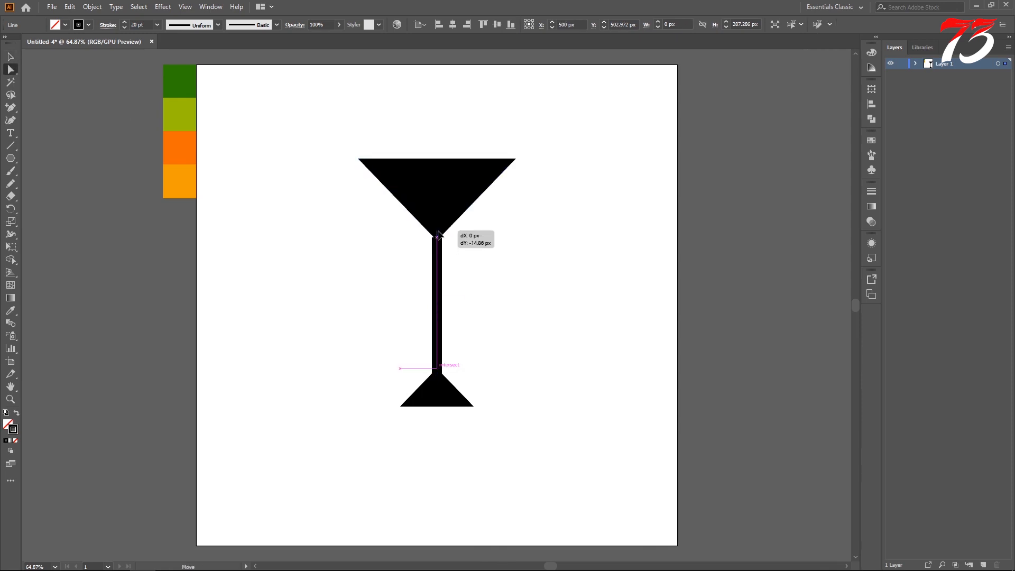
left_click(506, 273)
left_click_drag(439, 359, 438, 374)
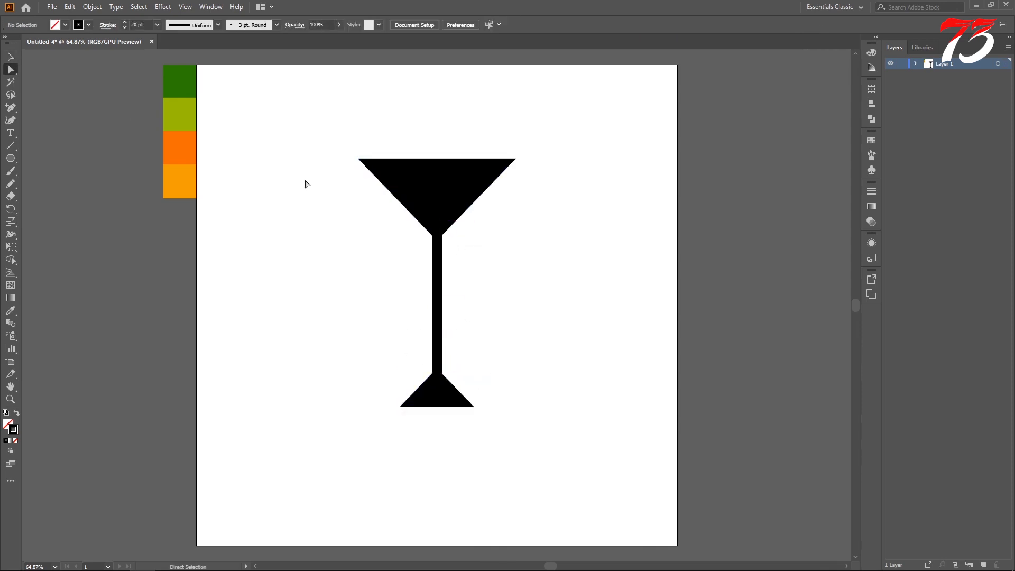
Select the whole glass and reduce its height slightly, keeping the rim in place.
left_click_drag(306, 184, 438, 387)
key("v")
left_click(559, 367)
left_click_drag(313, 151, 401, 290)
key("ctrl+z")
Widen the base triangle symmetrically to about 168 px.
key("ctrl+plus")
key("ctrl+plus")
key("ctrl+plus")
left_click_drag(486, 384, 459, 222)
left_click(465, 254)
left_click(436, 417)
left_click_drag(496, 397, 504, 397)
key("p")
right_click(11, 108)
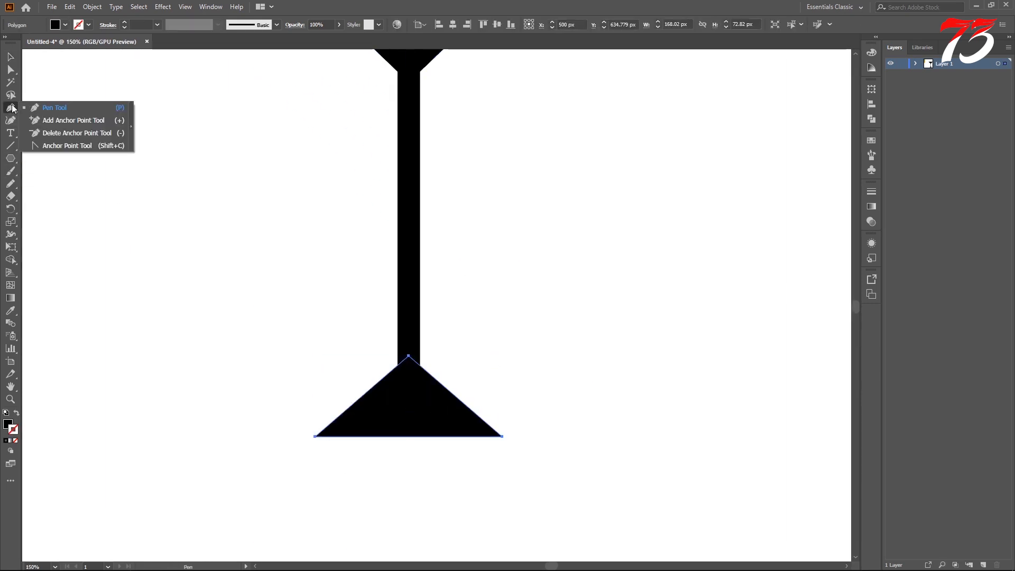
left_click(10, 58)
left_click_drag(456, 398, 455, 400)
key("ctrl+z")
key("p")
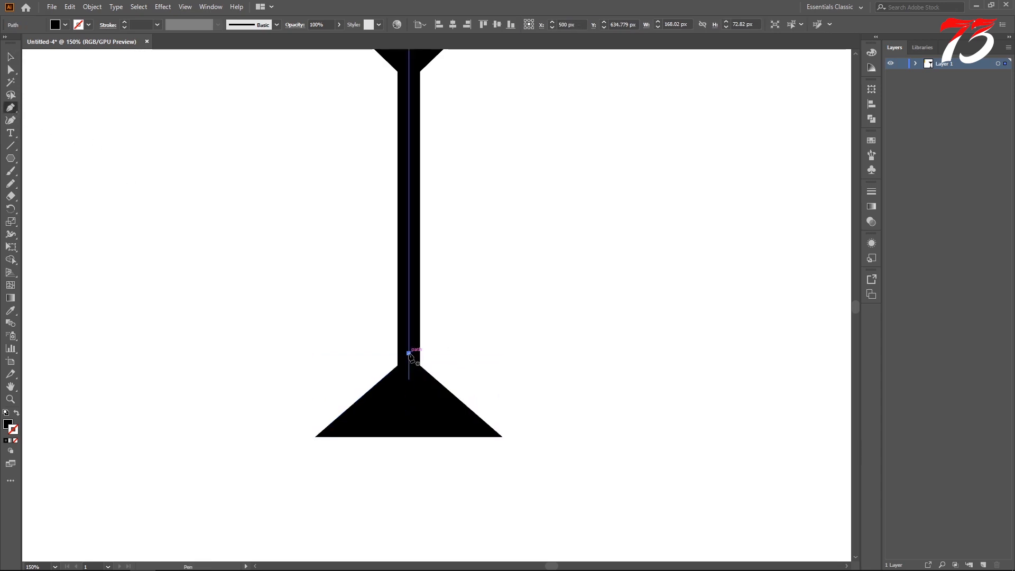
Bend both slanted sides of the base triangle inward into smooth curves with the Anchor Point tool.
key("a")
left_click(408, 358)
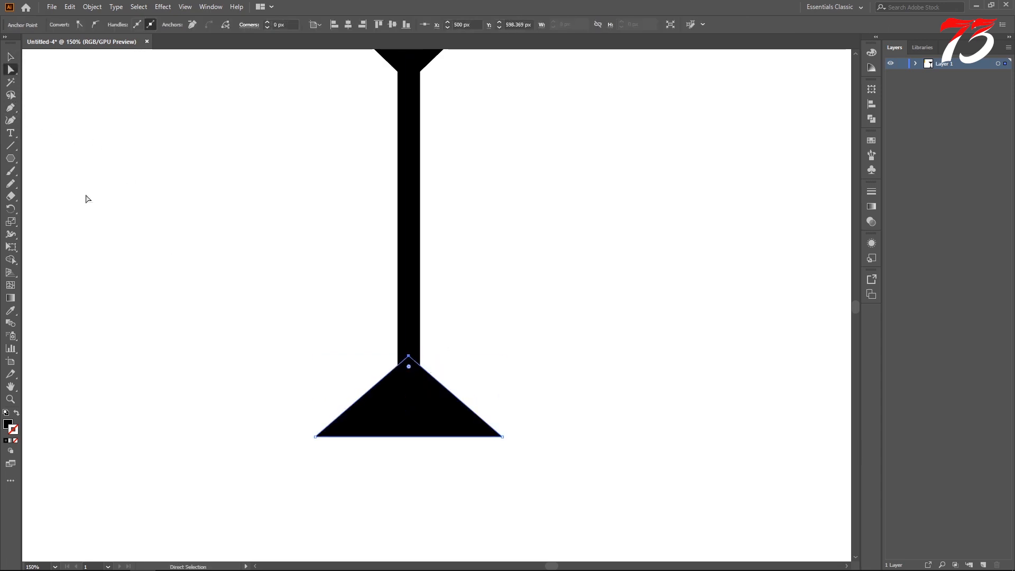
left_click(10, 108)
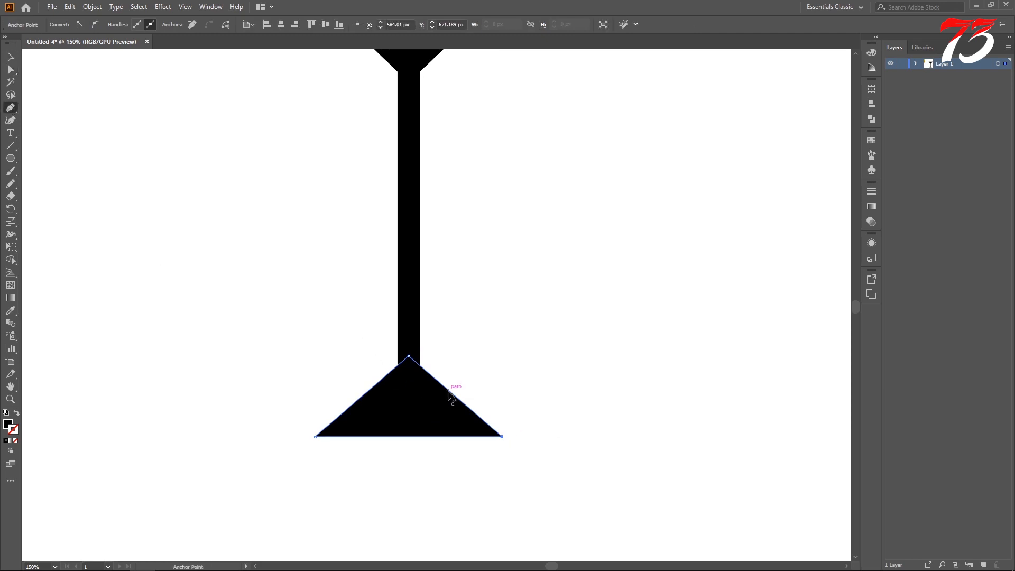
left_click_drag(448, 397, 448, 397)
left_click_drag(362, 396, 370, 397)
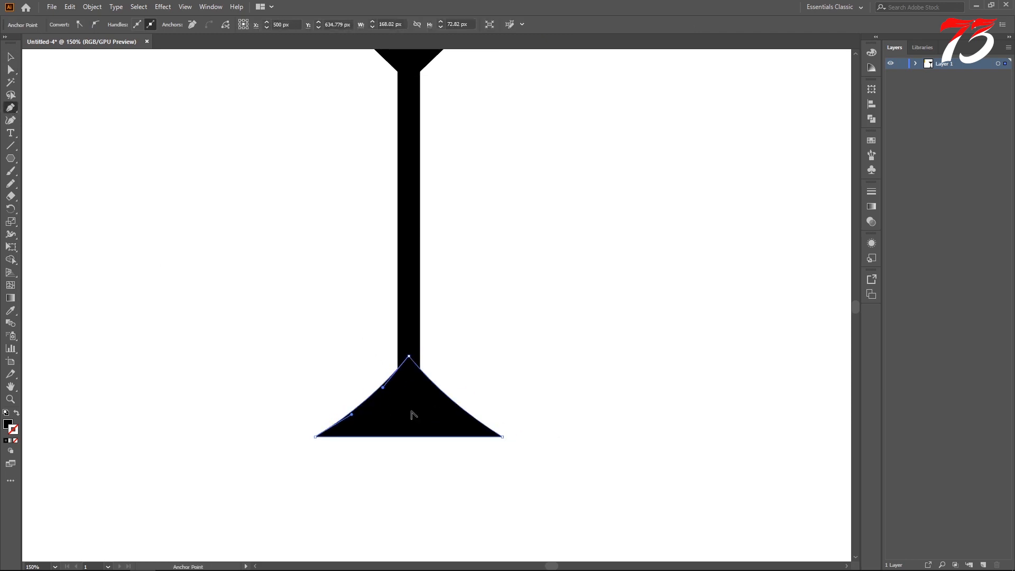
left_click(502, 396)
key("v")
left_click(118, 156)
Bend both slanted sides of the upper bowl triangle inward into curves.
scroll(383, 274, "up", 10)
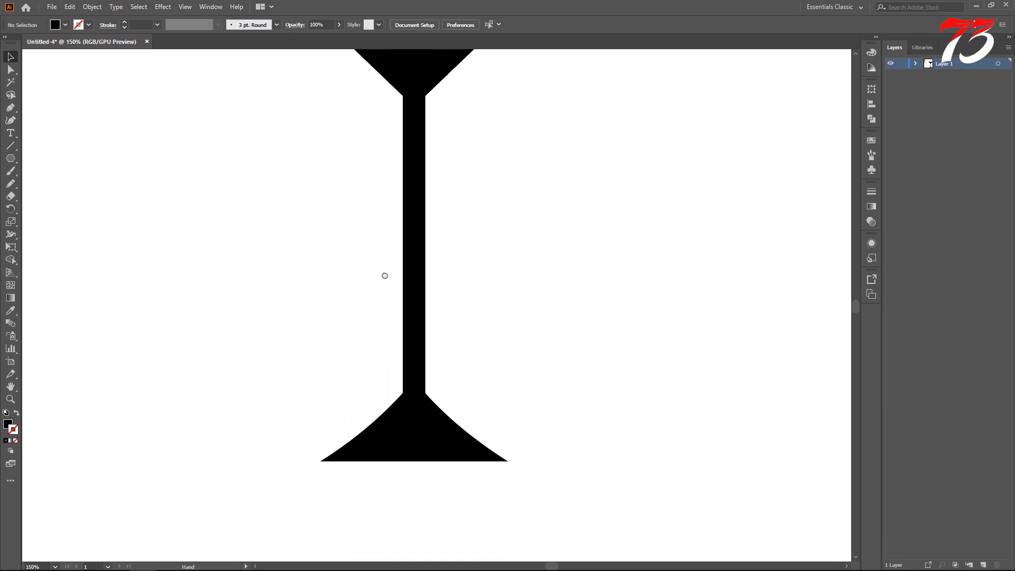
left_click(431, 280)
key("p")
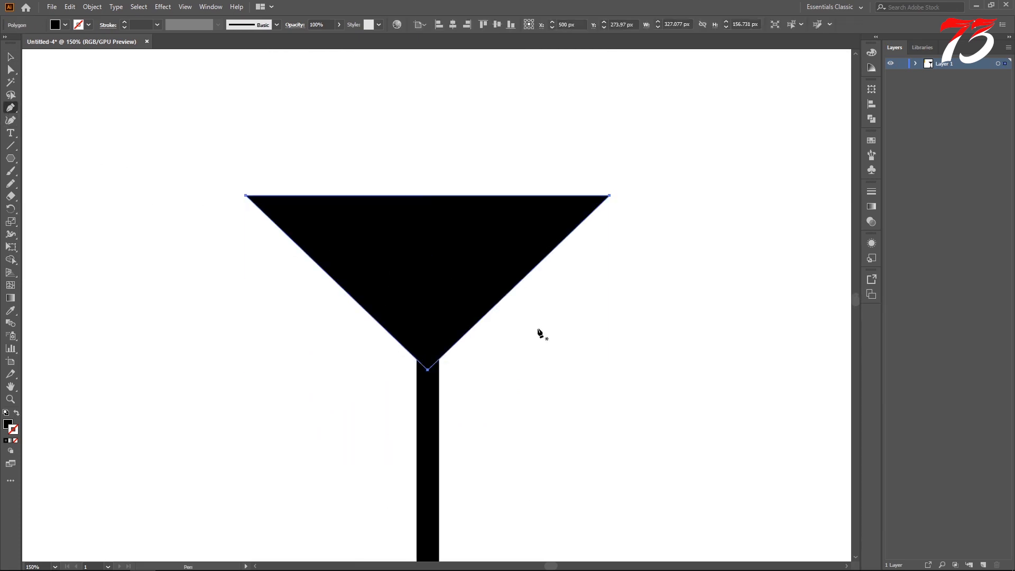
left_click_drag(506, 299, 502, 295)
left_click_drag(339, 287, 346, 284)
left_click_drag(513, 281, 509, 276)
key("v")
left_click(547, 321)
Deepen the inward curve of the bowl's left side with the Anchor Point tool while working in outline view.
key("ctrl+minus")
key("ctrl+minus")
key("ctrl+minus")
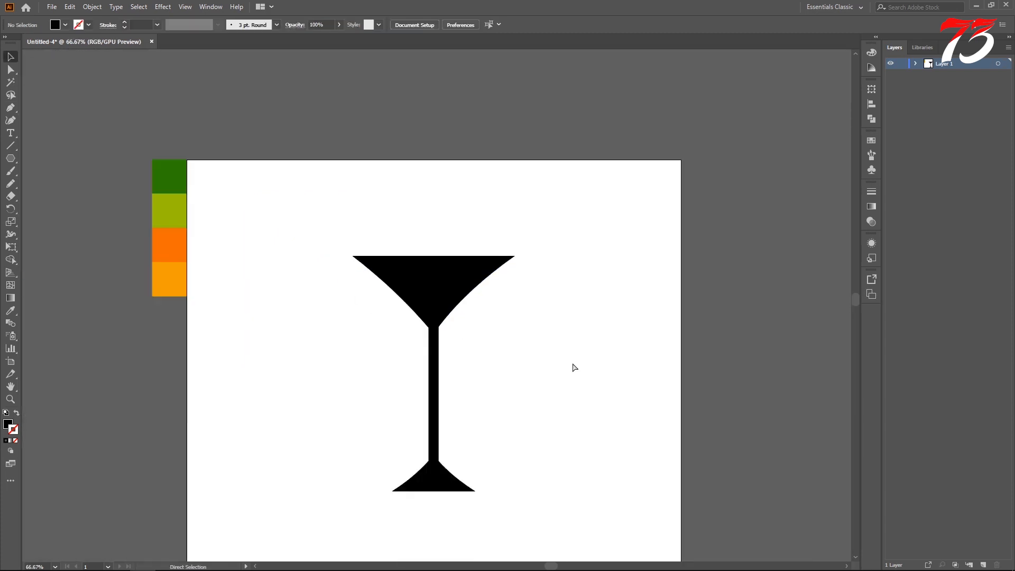
left_click_drag(495, 368, 483, 338)
key("ctrl+equal")
key("ctrl+equal")
key("ctrl+equal")
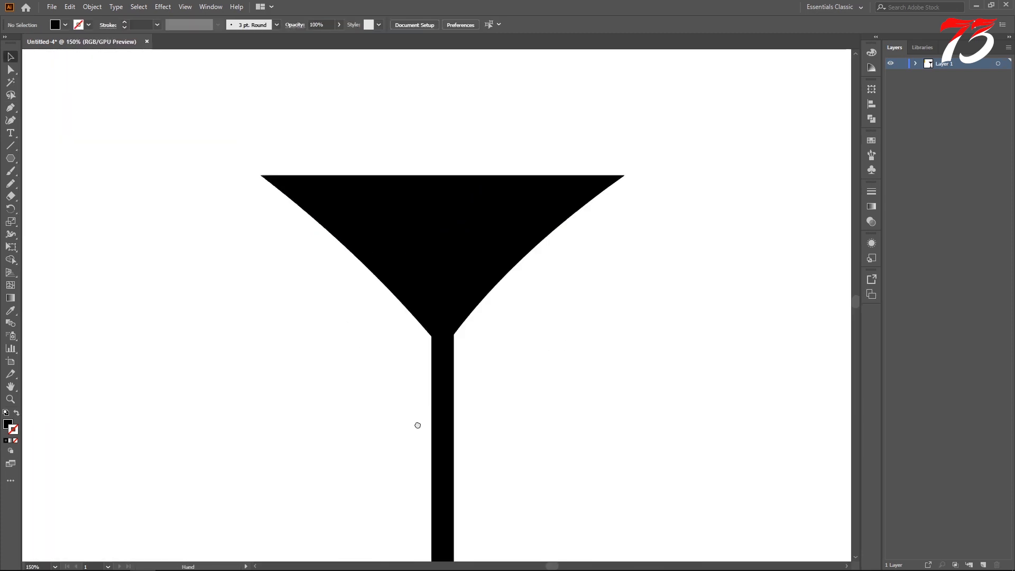
left_click(426, 324)
key("ctrl+y")
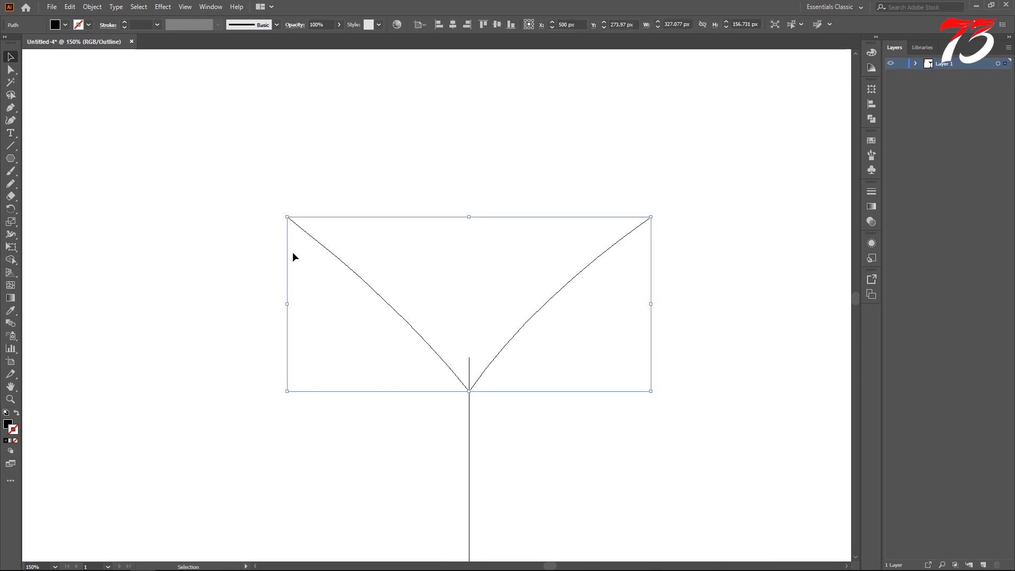
key("shift+c")
left_click(382, 294)
left_click_drag(382, 294, 386, 292)
key("v")
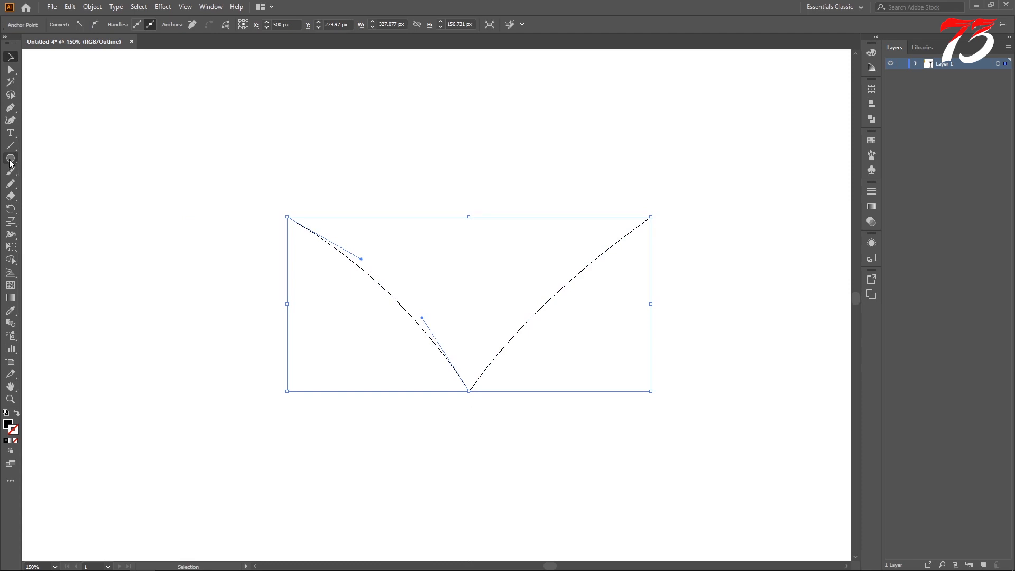
Draw a rectangle about 186 px tall covering the bowl's right half, with one edge snapped to the bowl's centre line.
left_click_drag(9, 159, 37, 157)
left_click_drag(457, 191, 600, 398)
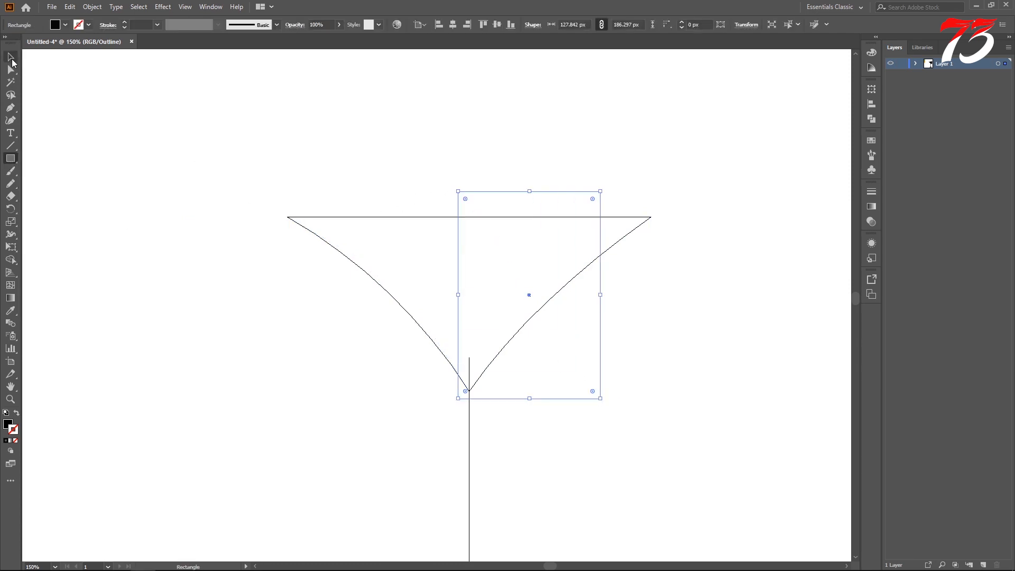
left_click_drag(531, 294, 540, 292)
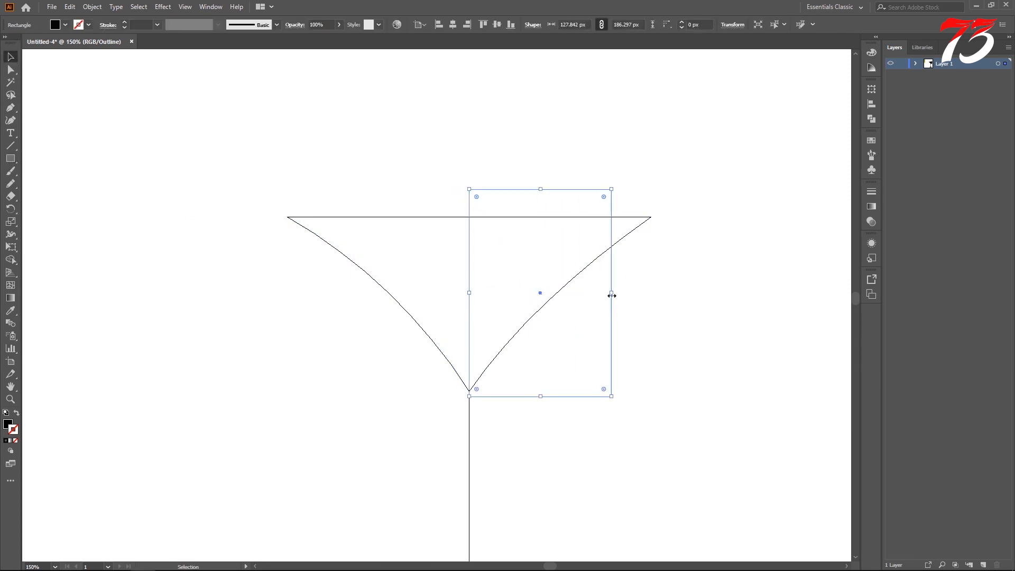
left_click_drag(612, 295, 667, 295)
Return to preview and remove the bowl's right half and the rectangle with the Shape Builder.
left_click_drag(415, 145, 608, 249)
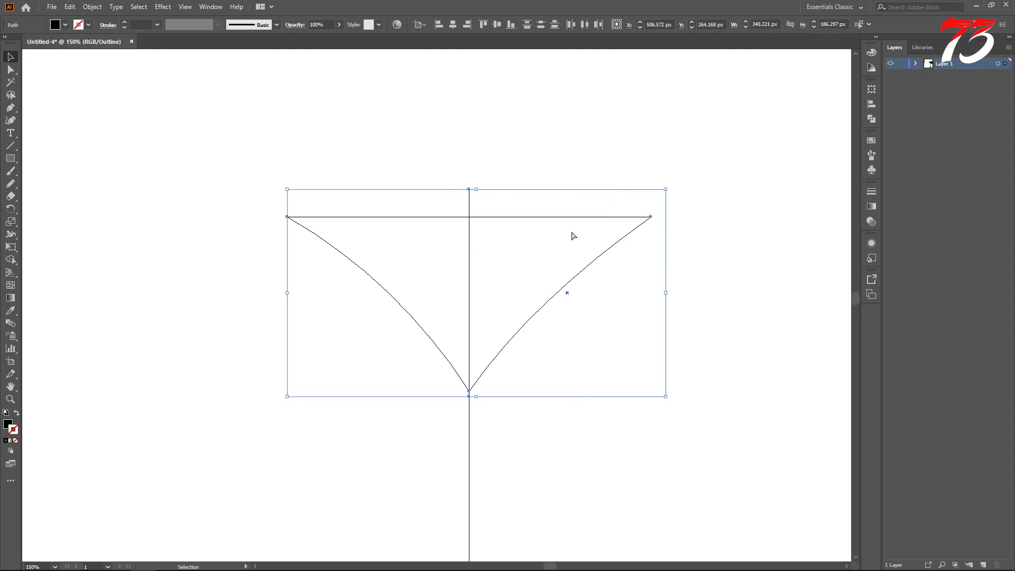
key("ctrl+y")
left_click(11, 260)
left_click(572, 288, "alt")
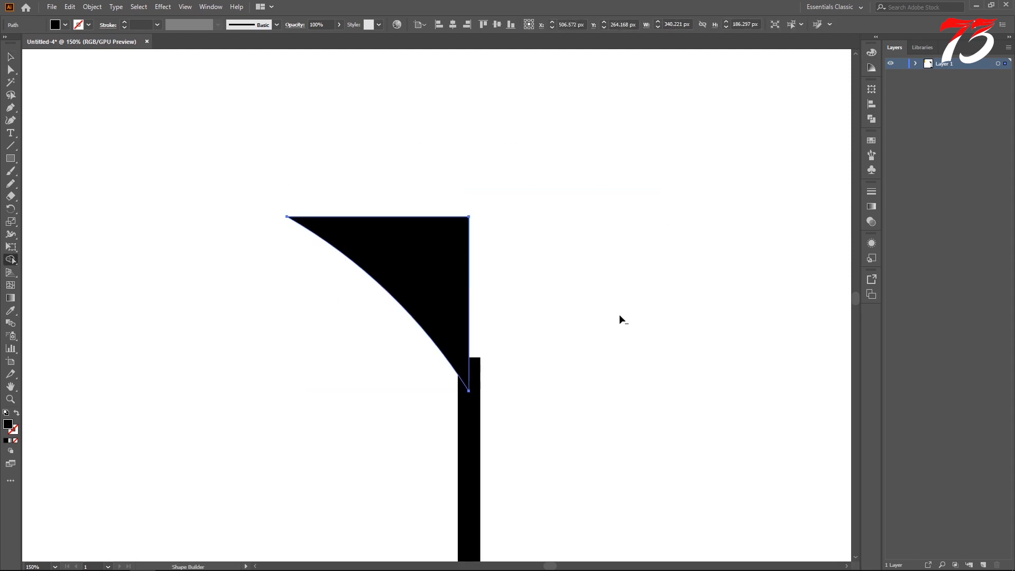
Make a reflected copy of the left bowl half across the vertical axis and place it as the matching right half.
left_click(16, 61)
right_click(415, 246)
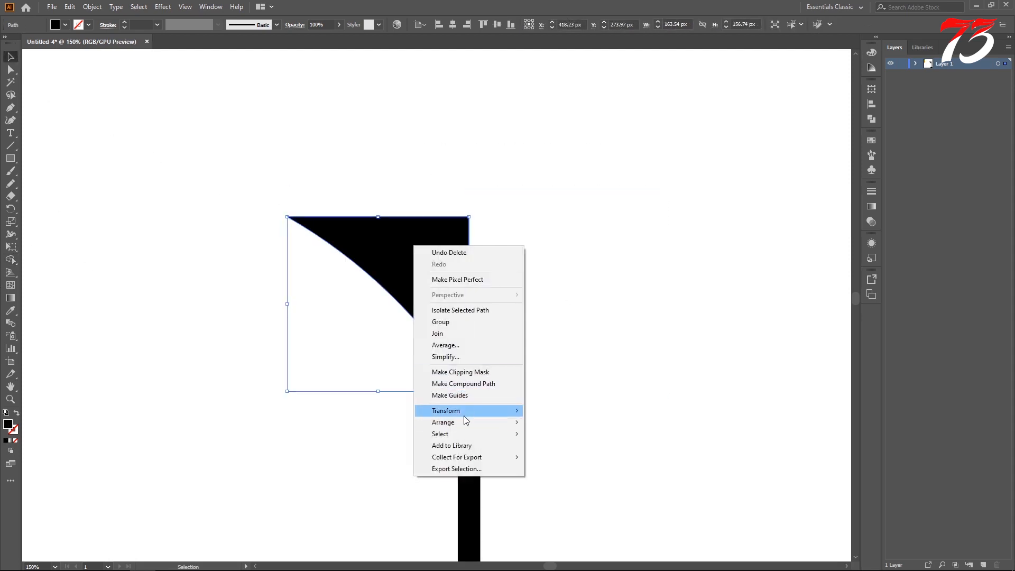
mouse_move(464, 416)
left_click(566, 448)
left_click(670, 209)
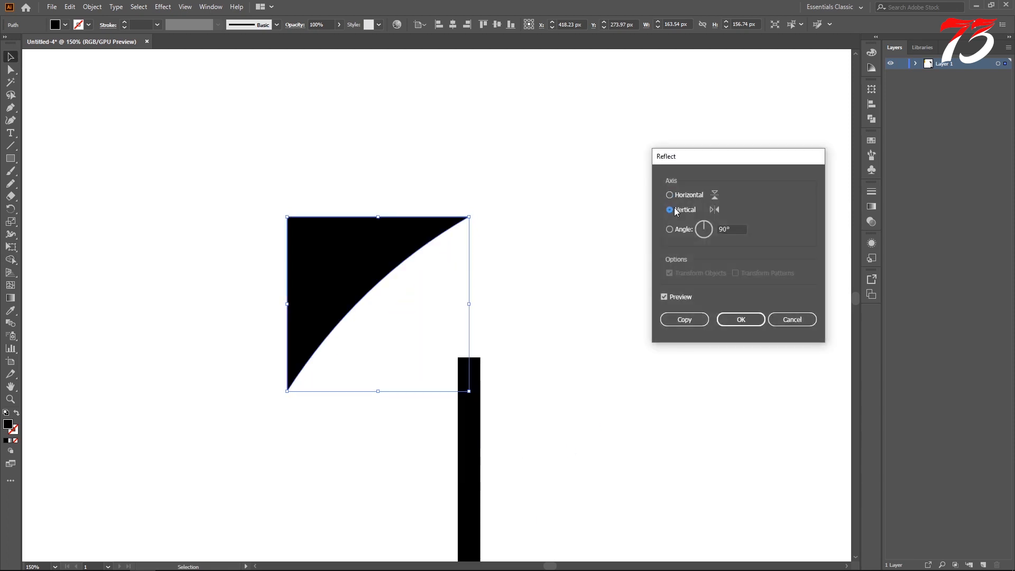
left_click(684, 321)
left_click_drag(340, 283, 517, 299)
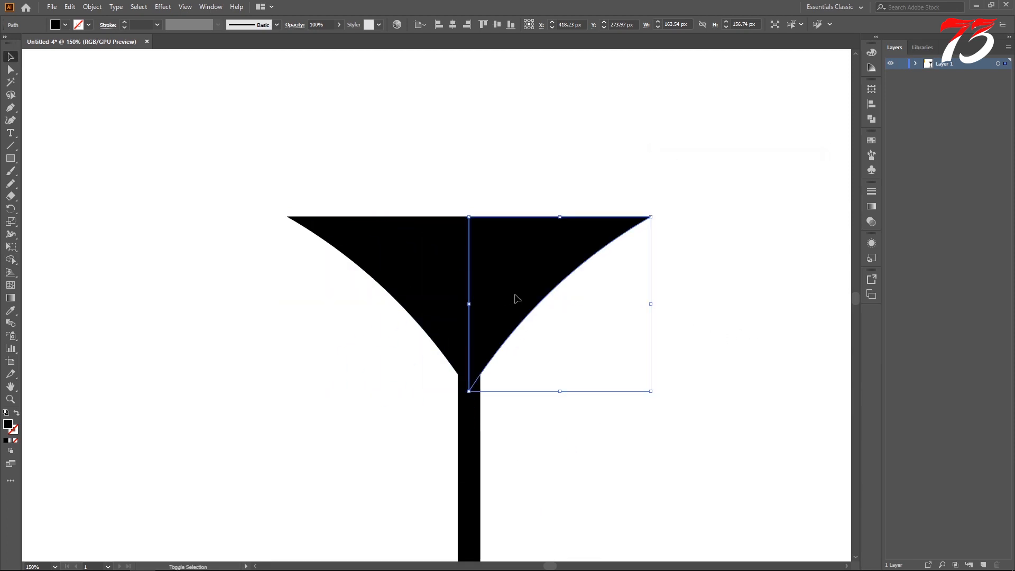
left_click(564, 310)
Merge the two bowl halves into one shape with the Shape Builder in outline view, and return to preview.
left_click_drag(419, 173, 552, 284)
key("ctrl+y")
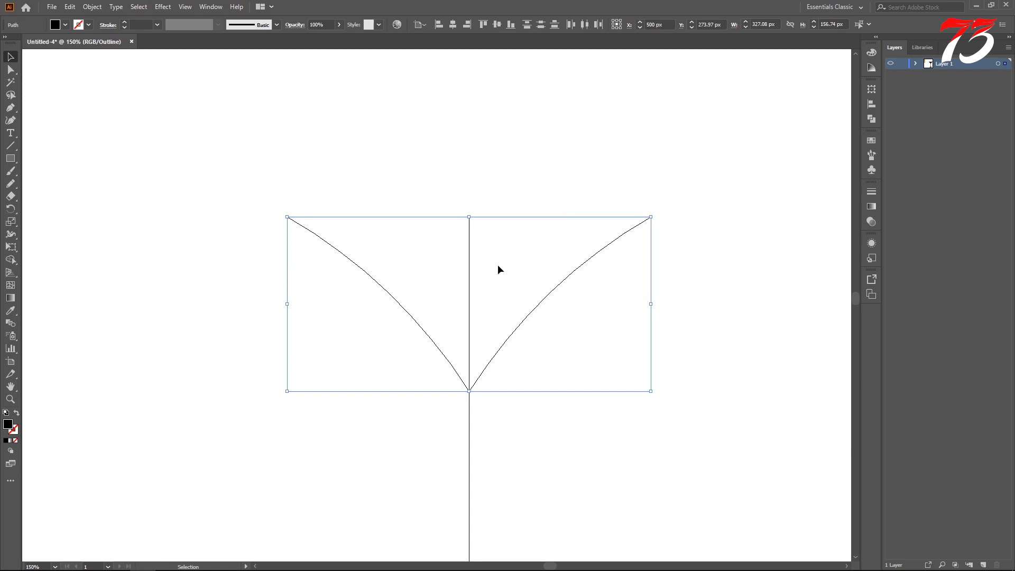
left_click(11, 259)
left_click_drag(417, 270, 508, 291)
left_click(11, 56)
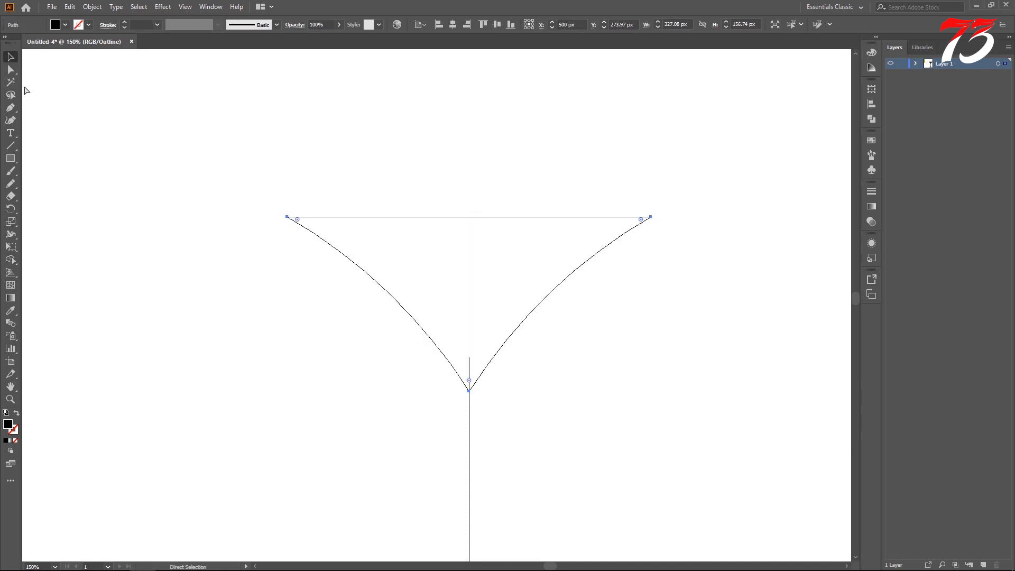
key("ctrl+y")
In outline view, draw a rectangle about 105 by 108 px covering the base's left half, with one edge on its centre line.
scroll(543, 410, "down", 10)
left_click(455, 391)
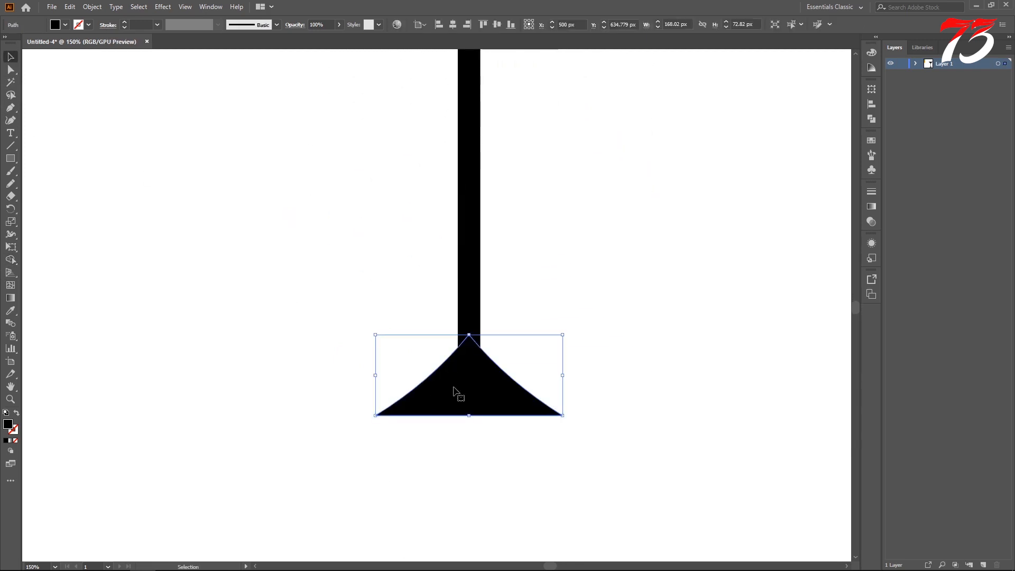
key("ctrl+y")
key("ctrl+plus")
key("ctrl+plus")
left_click(233, 447)
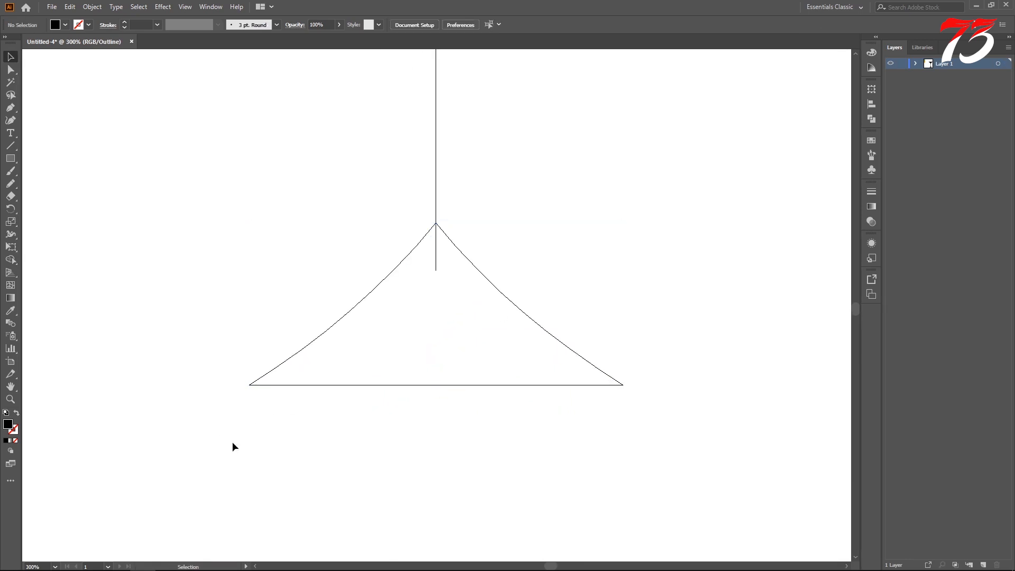
left_click_drag(288, 416, 287, 416)
key("m")
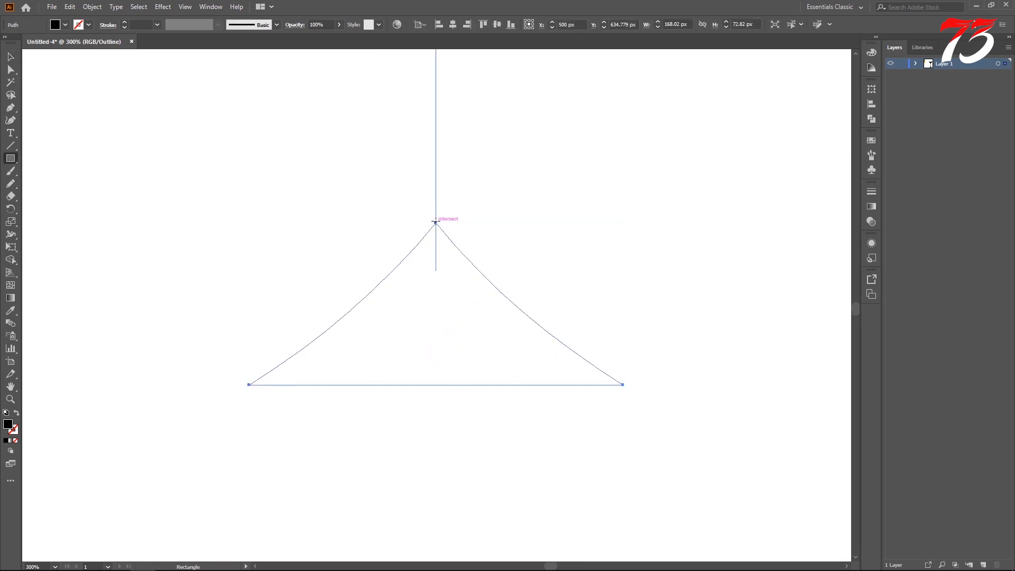
left_click_drag(436, 222, 201, 460)
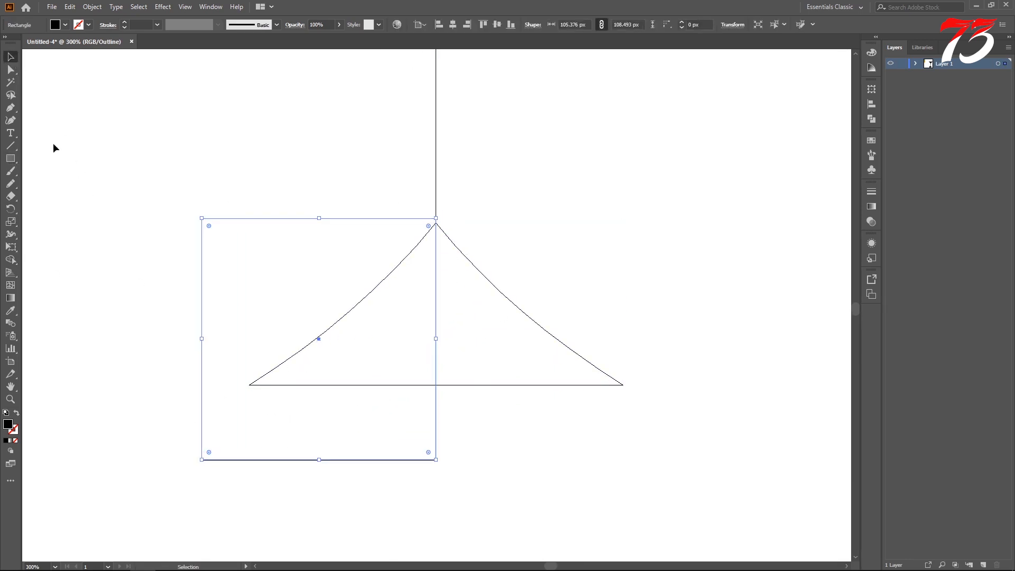
Remove the base's left half and the rectangle with the Shape Builder.
left_click_drag(111, 206, 303, 441)
key("shift+m")
left_click_drag(290, 326, 344, 344)
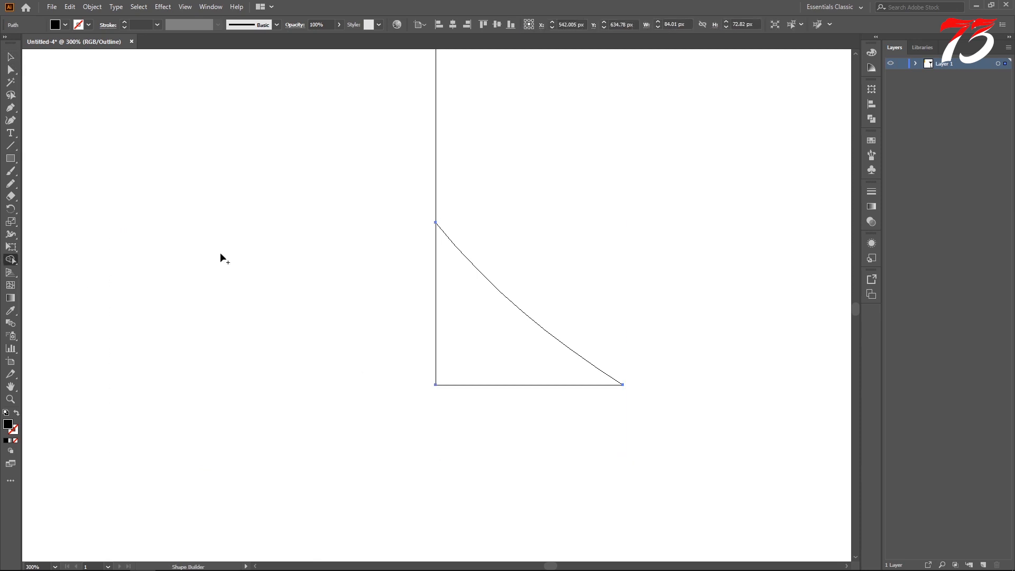
left_click(11, 56)
Return to preview, make a reflected copy of the right base half across the vertical axis, and place it as the matching left half.
key("ctrl+y")
right_click(510, 320)
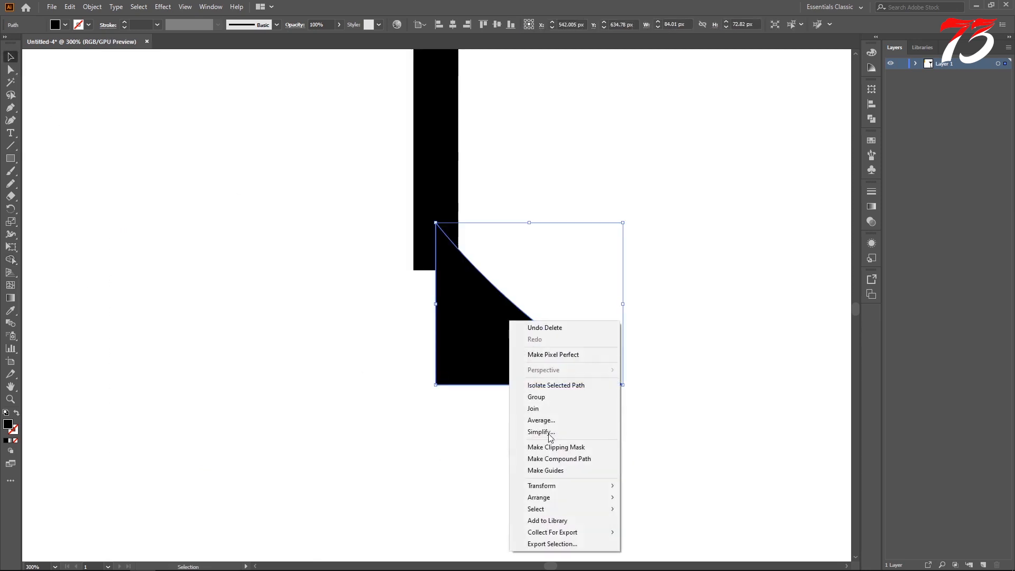
mouse_move(561, 485)
left_click(647, 432)
left_click(675, 320)
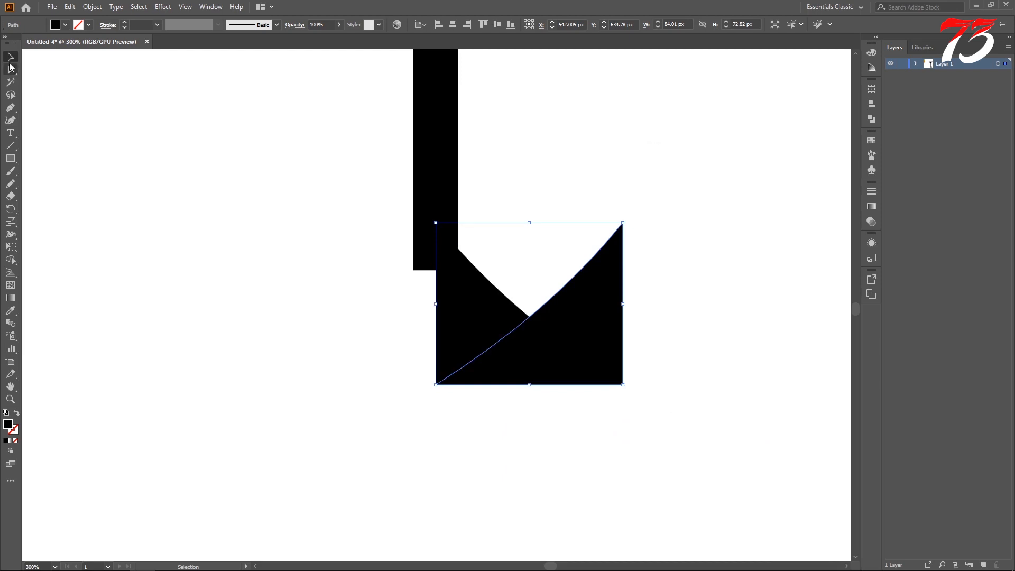
left_click_drag(566, 333, 388, 333)
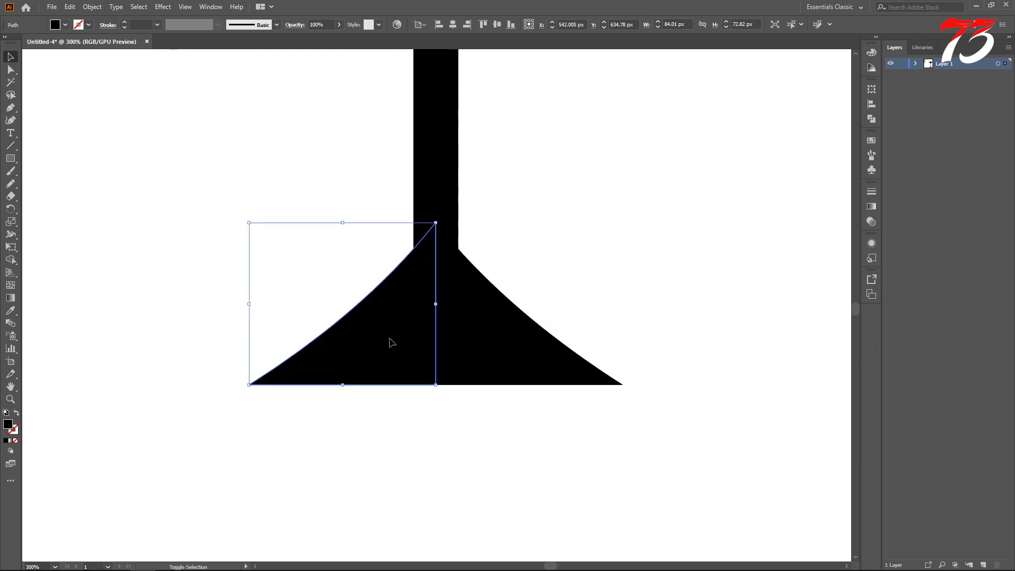
Merge the two base halves into one shape with the Shape Builder in outline view, and return to preview.
key("ctrl+y")
mouse_move(495, 431)
left_mouse_down()
mouse_move(363, 353)
mouse_move(502, 338)
left_mouse_up()
left_click(10, 259)
left_click(10, 57)
key("ctrl+y")
key("ctrl+0")
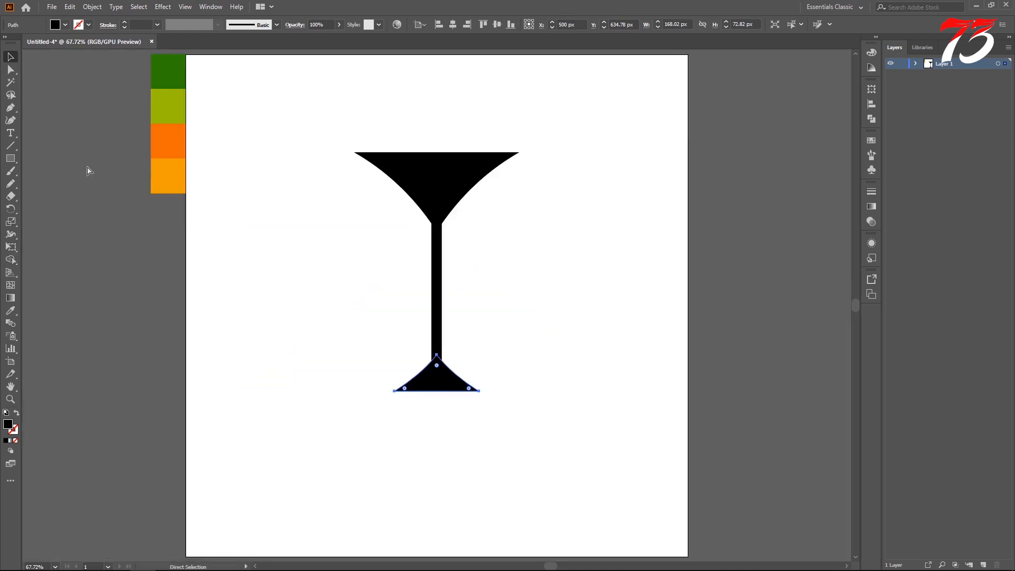
left_click(408, 268)
left_click_drag(457, 217, 457, 218)
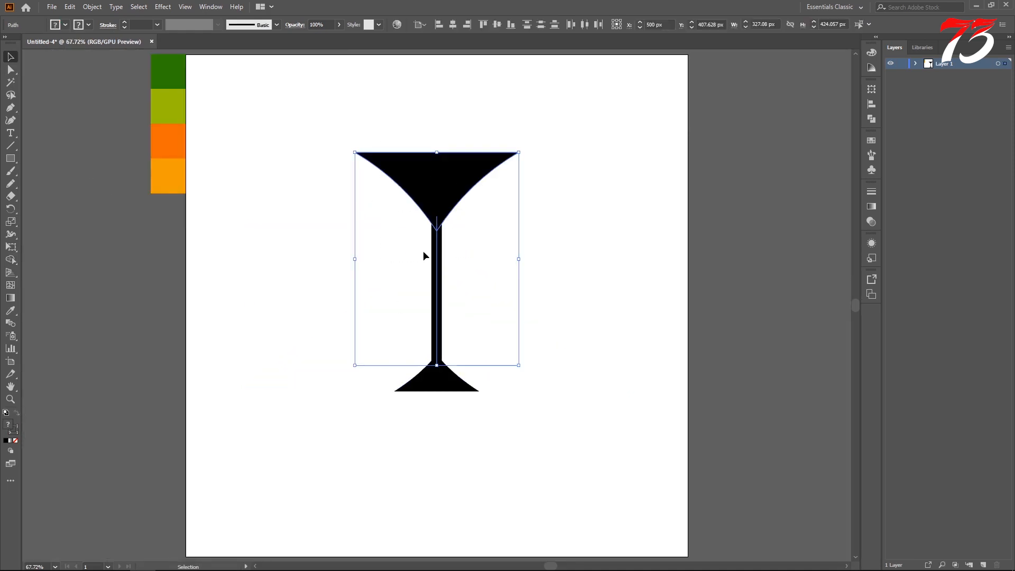
double_click(433, 182)
left_click(534, 222)
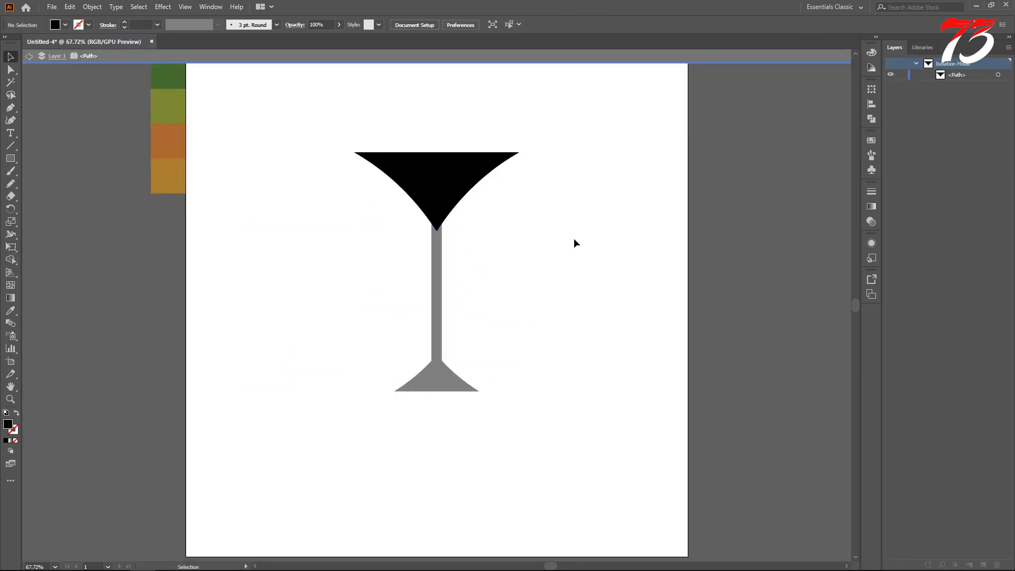
double_click(574, 238)
Move the bowl slightly down and the base slightly up along the stem.
left_click_drag(432, 181, 433, 192)
left_click(528, 309)
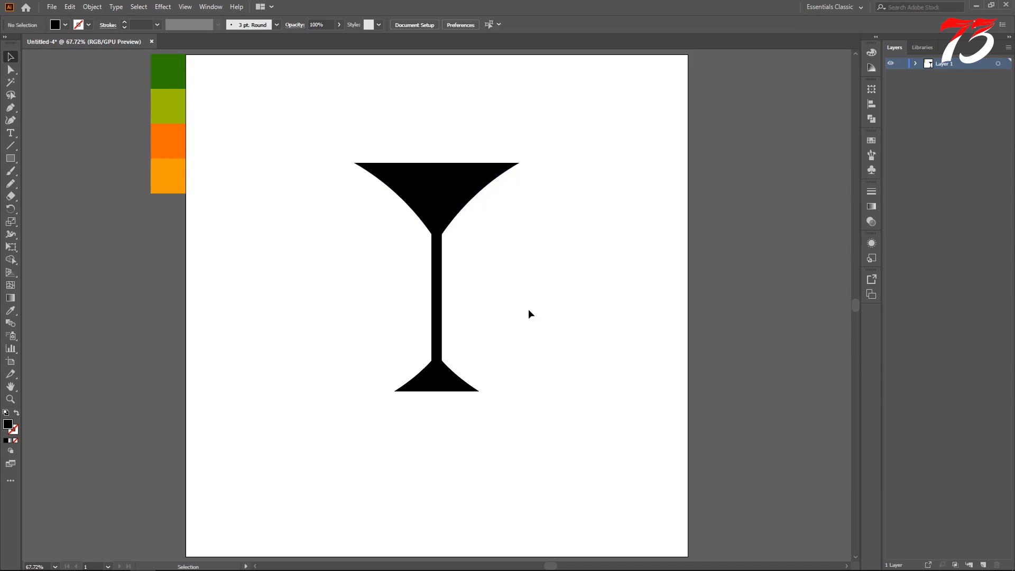
left_click(448, 384)
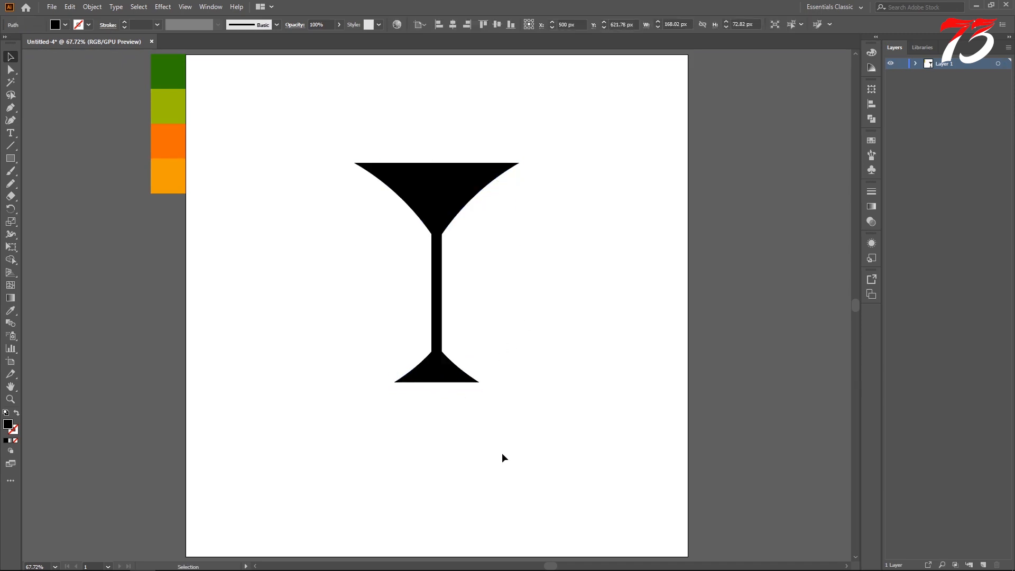
Nudge the bowl further down the stem to shorten the glass.
left_click(435, 211)
key("Down")
key("Down")
key("Down")
key("Down")
key("Down")
key("Down")
key("Down")
key("Down")
key("Down")
key("Down")
key("Down")
key("Down")
key("Down")
key("Down")
key("Down")
key("Down")
key("Down")
key("Down")
key("Down")
key("Down")
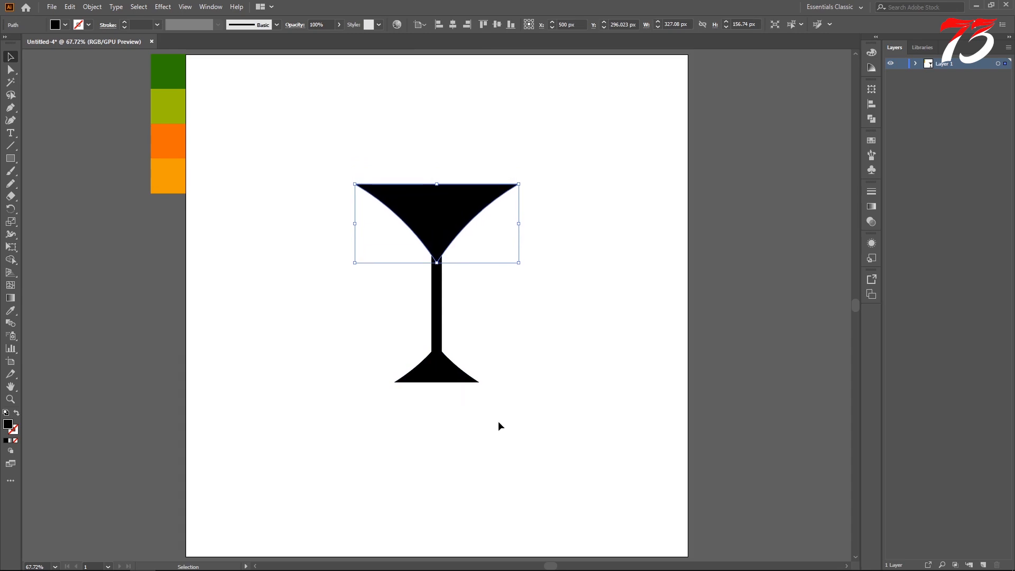
left_click(498, 421)
Expand the stem line's stroke into a filled shape.
left_click_drag(303, 155, 531, 470)
left_click(439, 318)
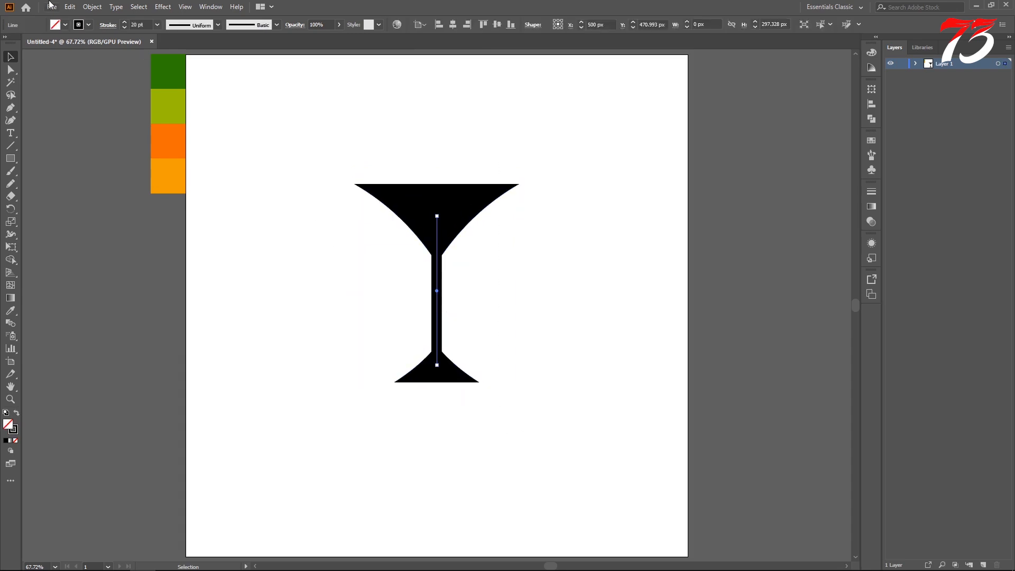
left_click(93, 6)
left_click(103, 134)
left_click(482, 339)
left_click(310, 210)
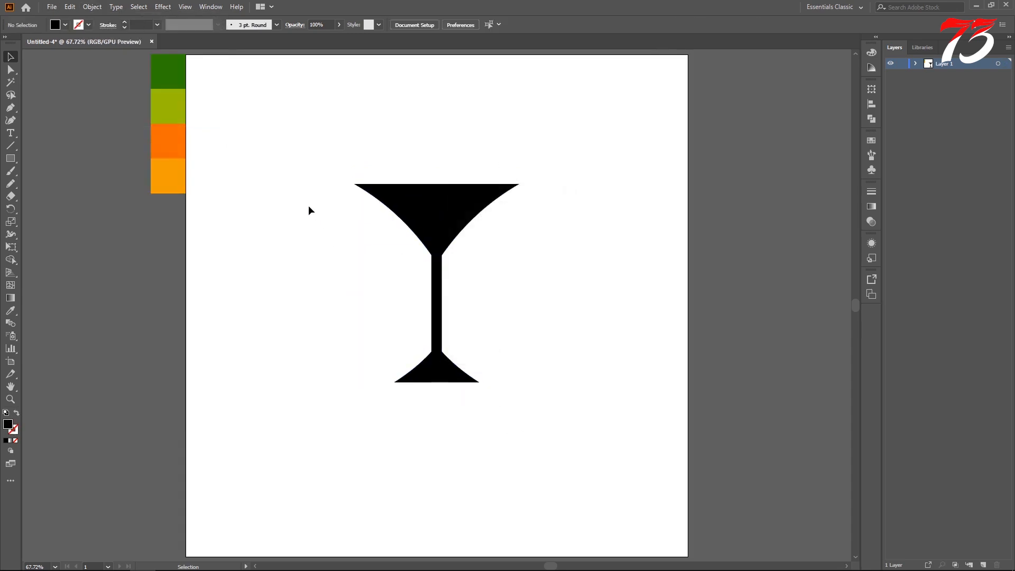
Move the whole glass to the left part of the artboard, slightly lower.
left_click_drag(309, 210, 539, 396)
left_click_drag(462, 203, 317, 267)
left_click(624, 318)
left_click(248, 201)
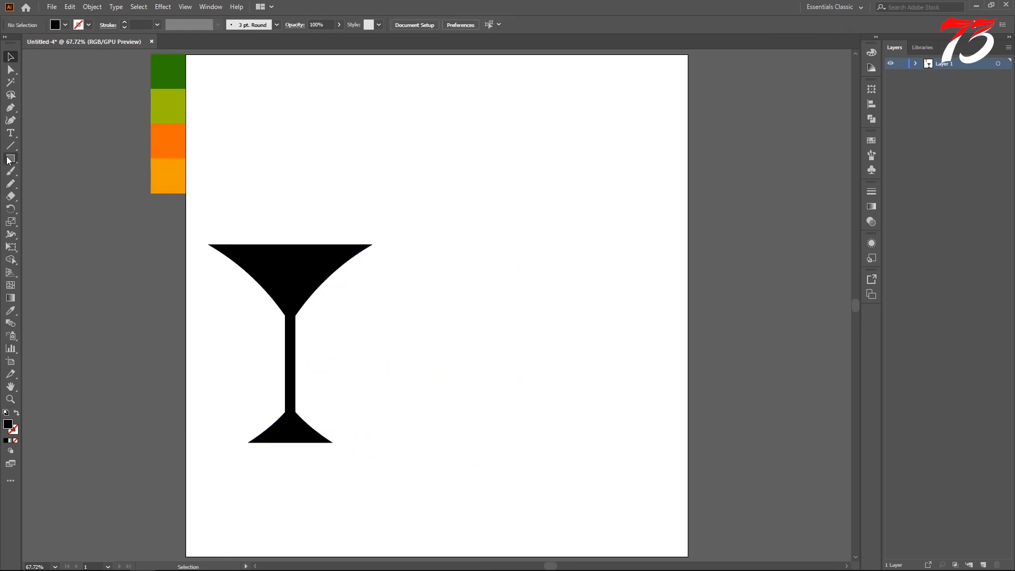
Draw a black circle about 313 px in diameter and place it to the right of the glass.
left_click_drag(8, 161, 49, 186)
left_click_drag(530, 247, 689, 391)
key("v")
left_click_drag(597, 294, 562, 295)
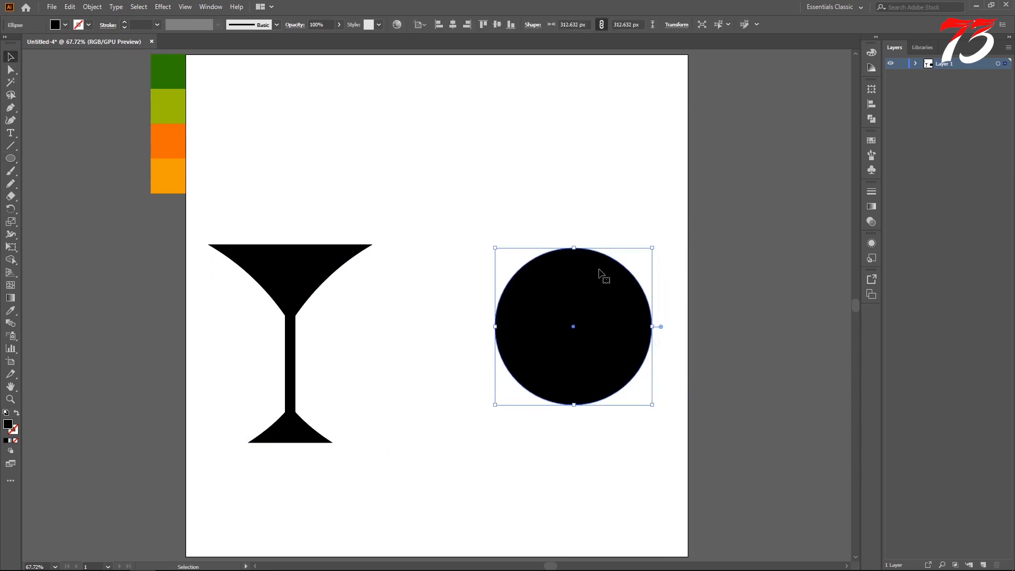
Copy the circle, and turn the original into a wedge by setting its pie end angle to 30°.
key("ctrl+plus")
key("ctrl+plus")
key("ctrl+minus")
key("space")
left_click_drag(478, 304, 555, 263)
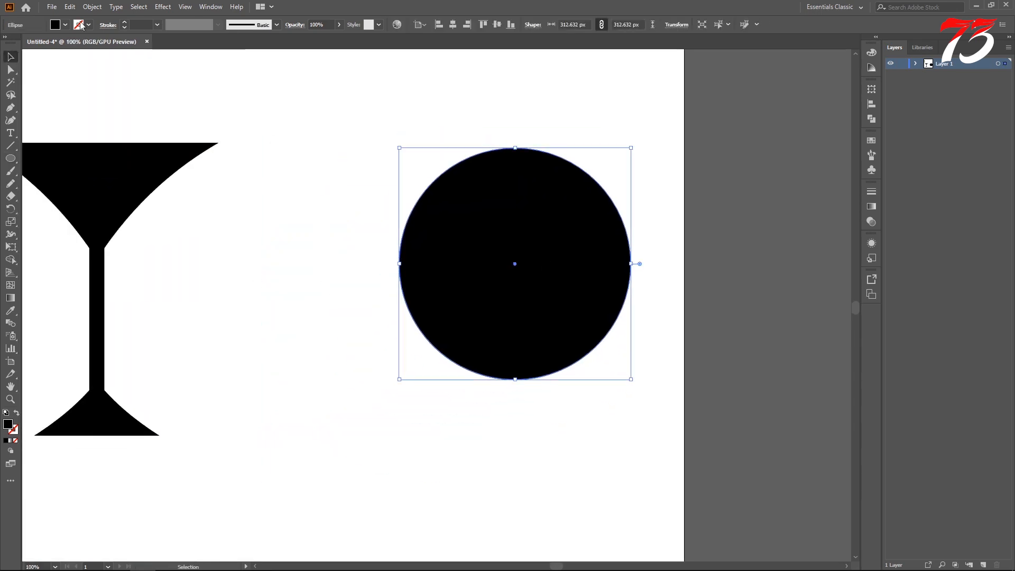
left_click(70, 7)
left_click(82, 57)
left_click(872, 88)
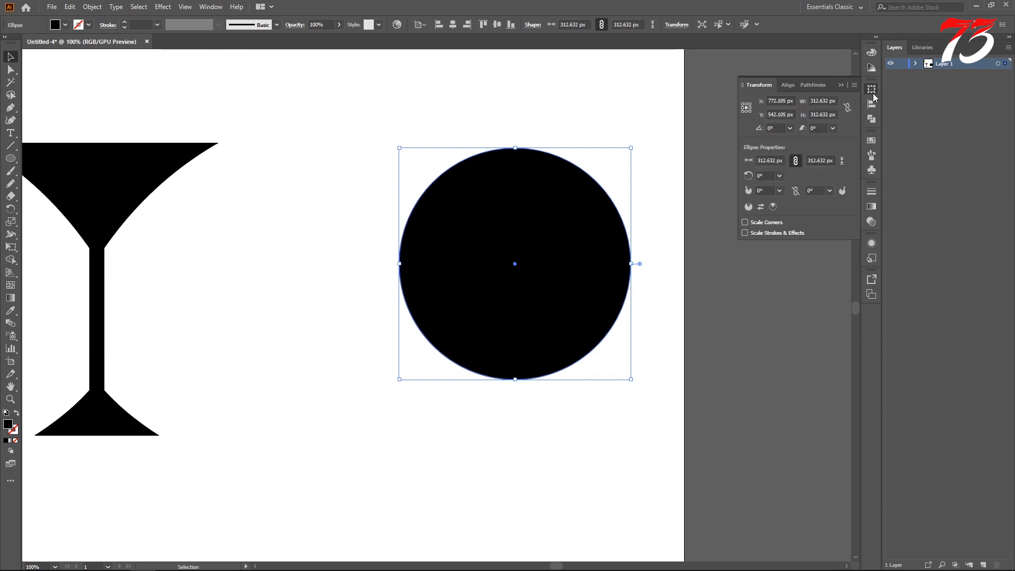
left_click(830, 191)
left_click(841, 214)
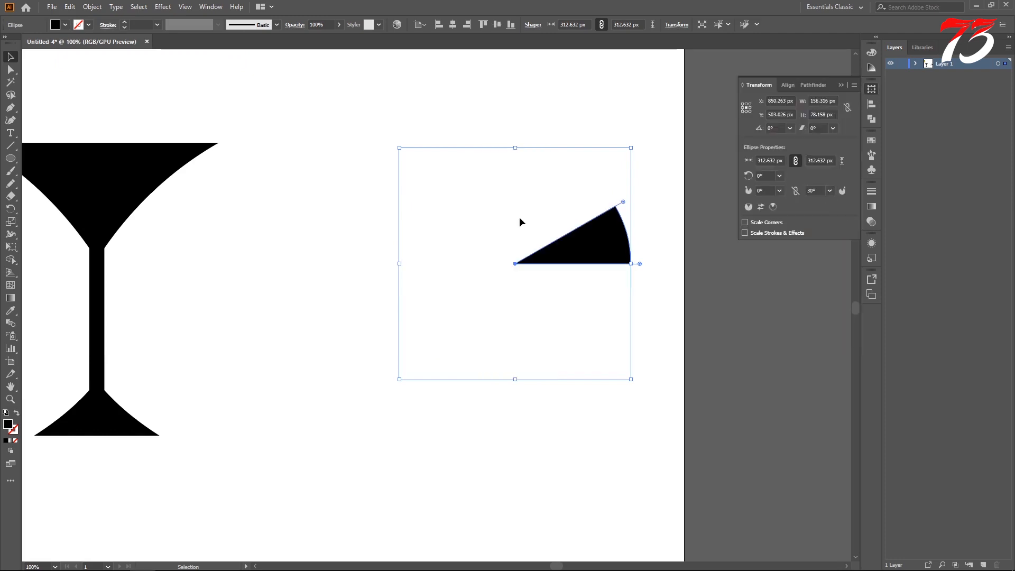
Paste a circle copy over the wedge and set its pie angles from 30° to 60°.
left_click(872, 89)
left_click(872, 90)
left_click(69, 7)
left_click(109, 102)
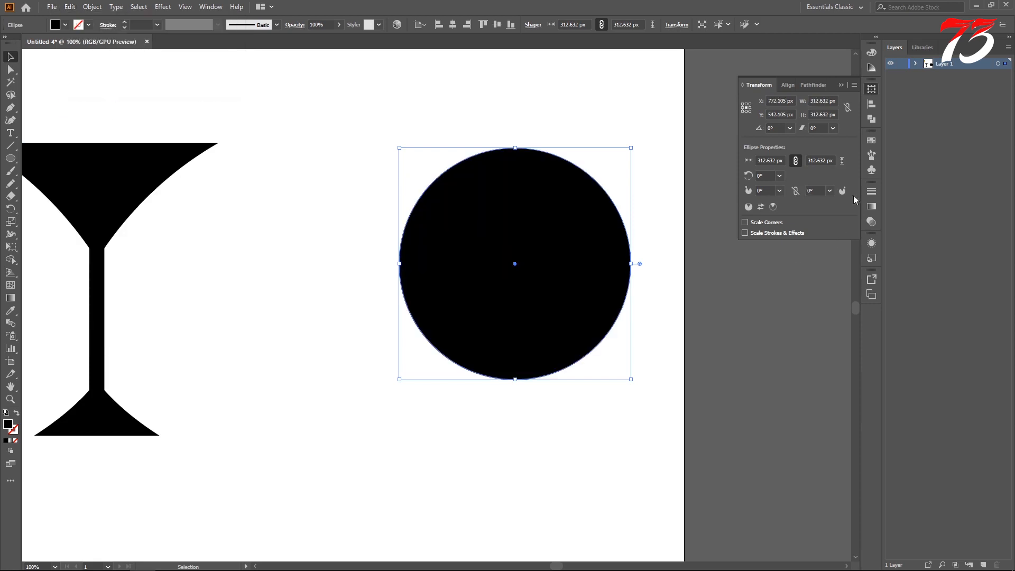
left_click(829, 190)
left_click(841, 236)
left_click(778, 190)
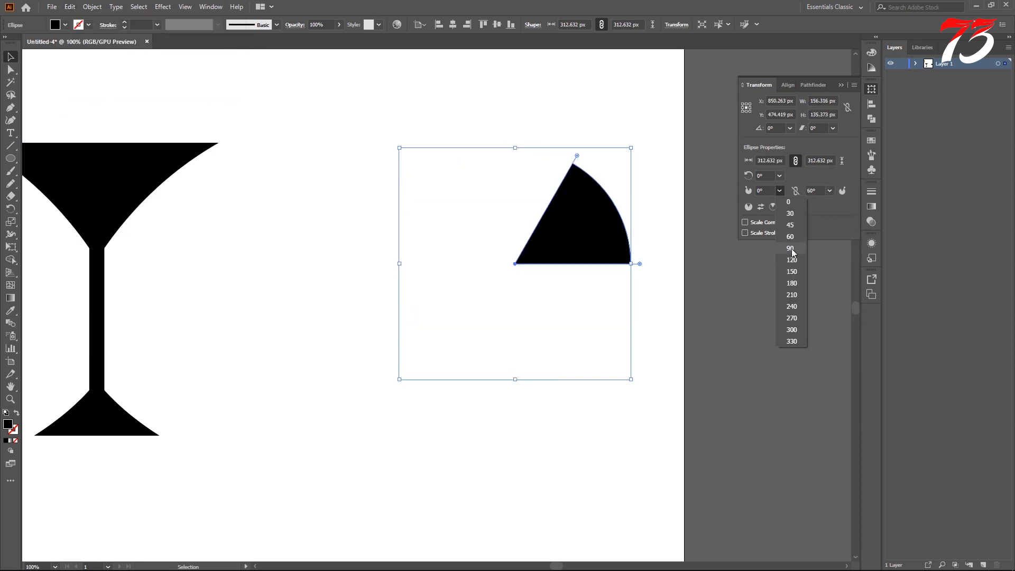
left_click(791, 214)
In outline view, paste another circle copy in the same place and set its pie angles from 60° to 90°.
left_click(636, 225)
key("ctrl+y")
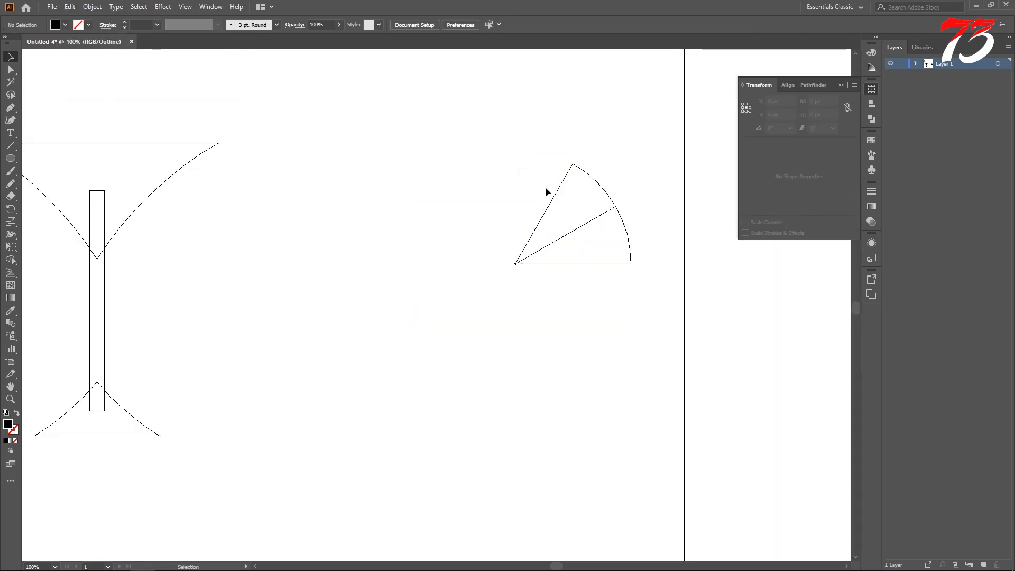
left_click_drag(546, 192, 616, 159)
left_click(617, 168)
left_click(600, 216)
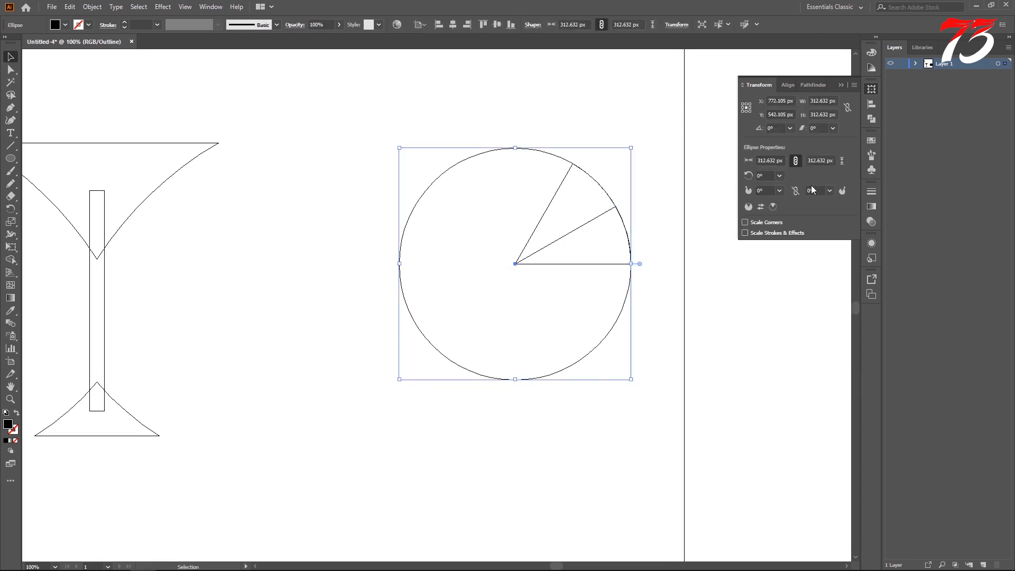
left_click(829, 190)
left_click(842, 248)
left_click(780, 190)
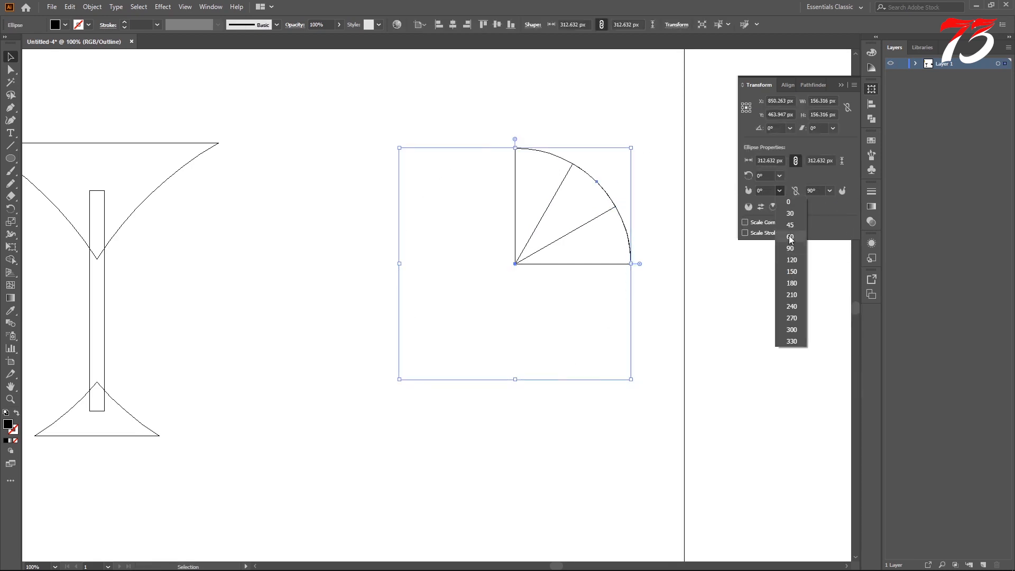
left_click(790, 237)
Add the fourth wedge from a pasted circle copy with pie angles from 90° to 120°.
left_click(828, 190)
left_click(840, 261)
left_click(779, 191)
left_click(788, 245)
Add the fifth wedge from a pasted circle copy with pie angles from 120° to 150°.
left_click(829, 191)
left_click(841, 271)
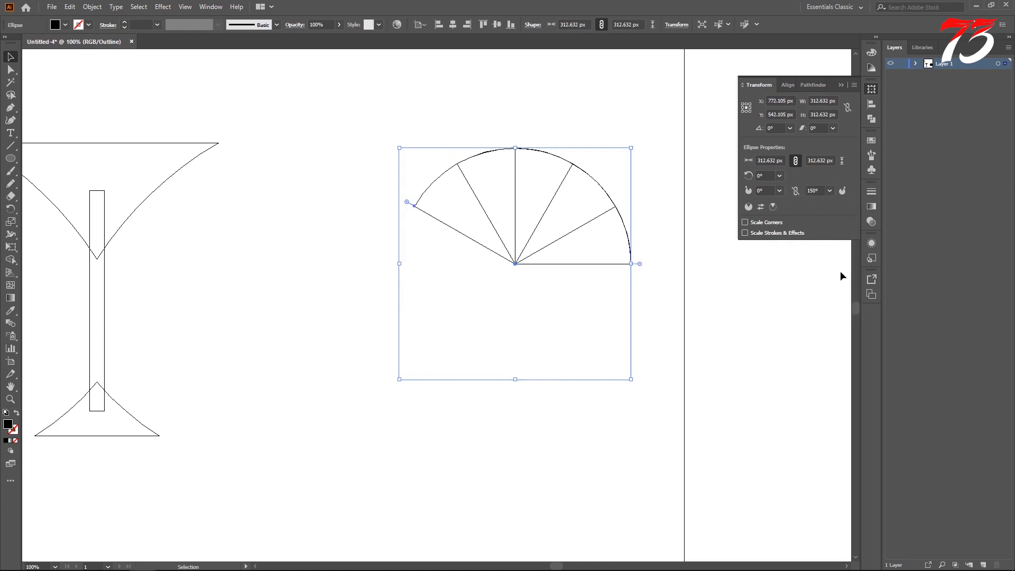
left_click(779, 190)
left_click(794, 260)
Paste another circle copy in front and set its pie angles from 150° to 180° to complete the half circle.
key("ctrl+f")
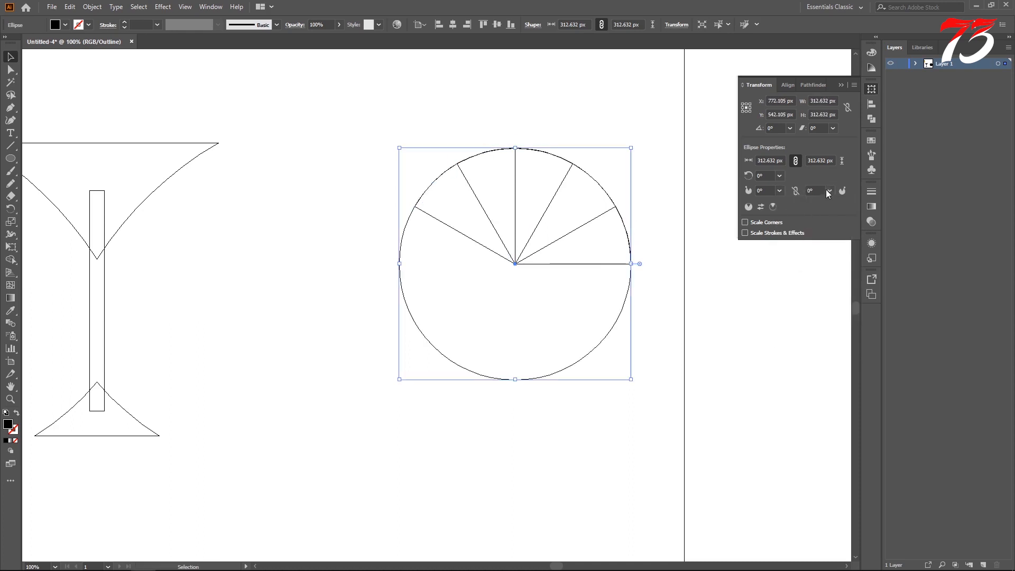
left_click(829, 190)
left_click(843, 272)
left_click(830, 190)
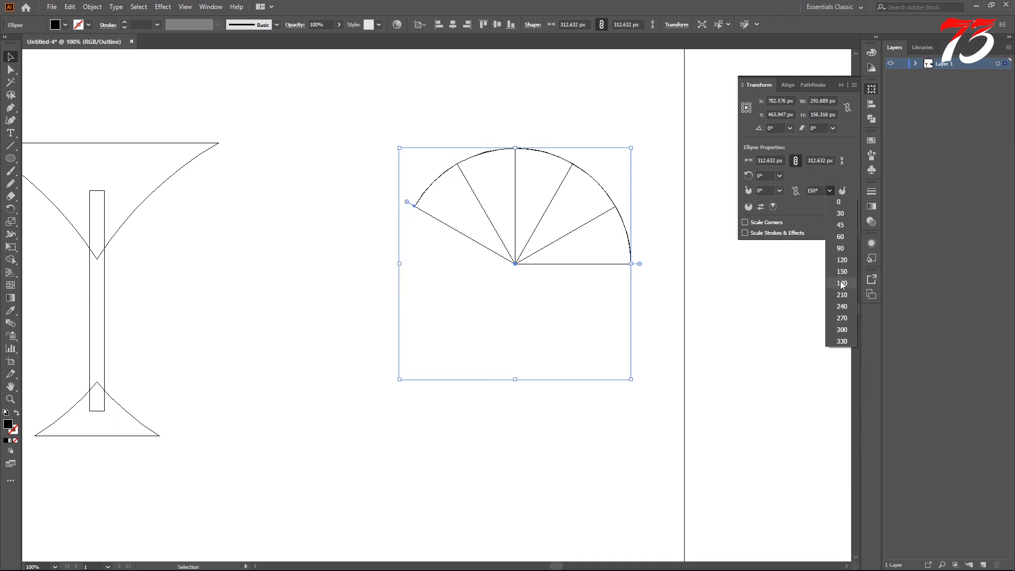
left_click(842, 283)
left_click(780, 191)
left_click(792, 271)
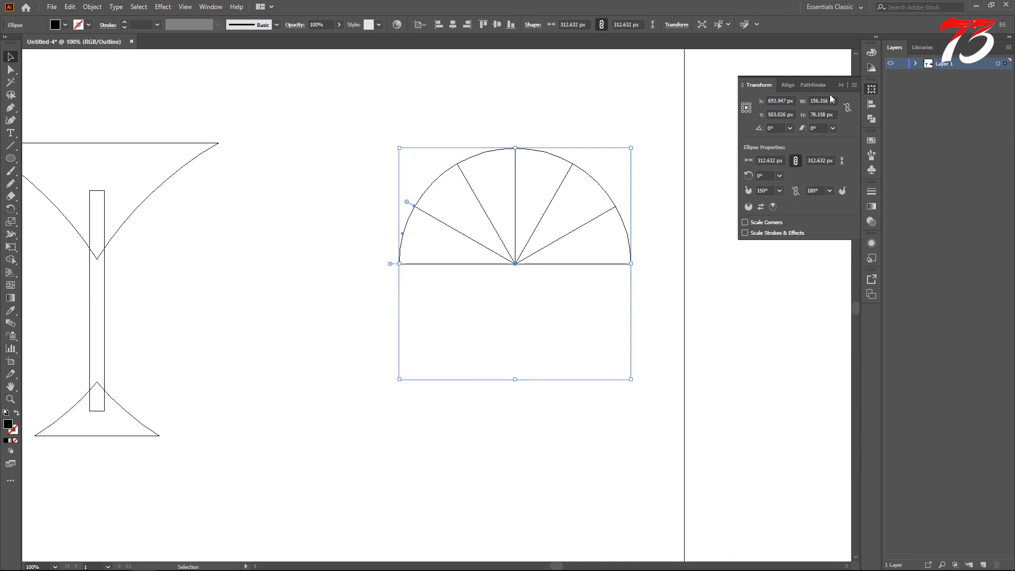
left_click(648, 175)
Return to preview and give all six wedges a red stroke (EB4242).
key("ctrl+y")
key("ctrl+a")
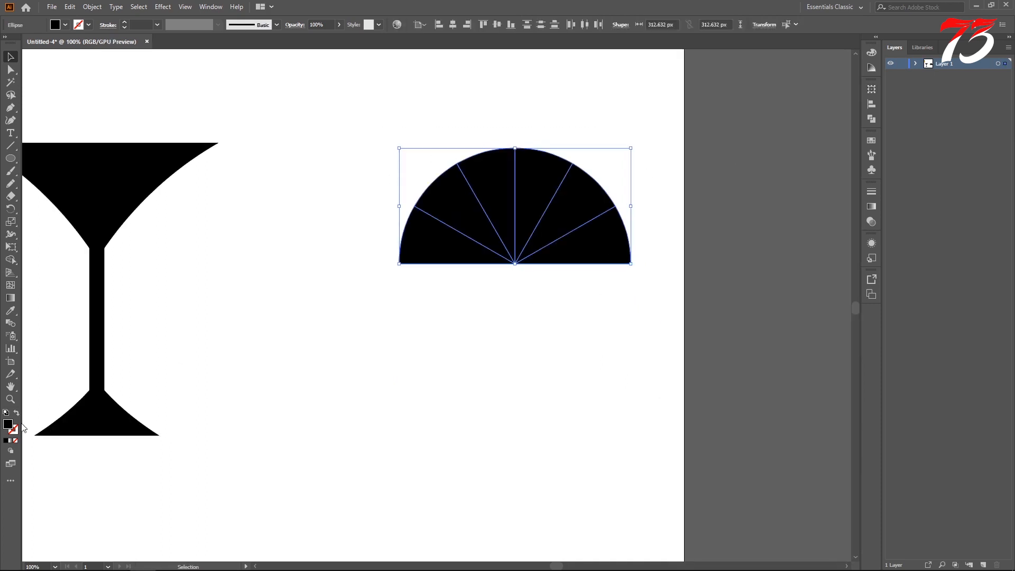
left_click(12, 429)
double_click(13, 430)
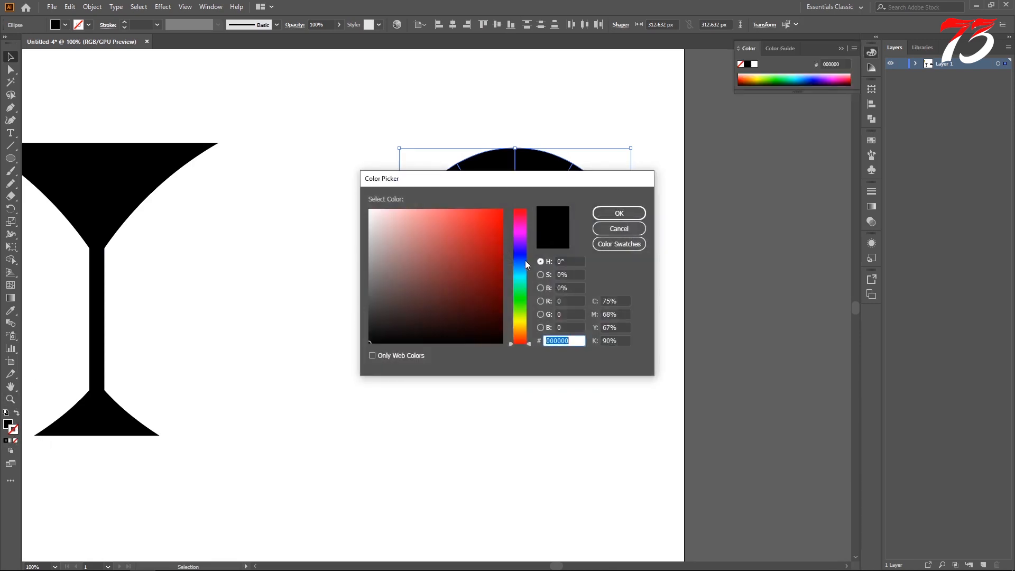
left_click(465, 219)
left_click(618, 211)
Increase the wedges' stroke weight to 10 pt.
left_click(124, 23)
left_click(123, 24)
left_click(124, 23)
left_click(124, 24)
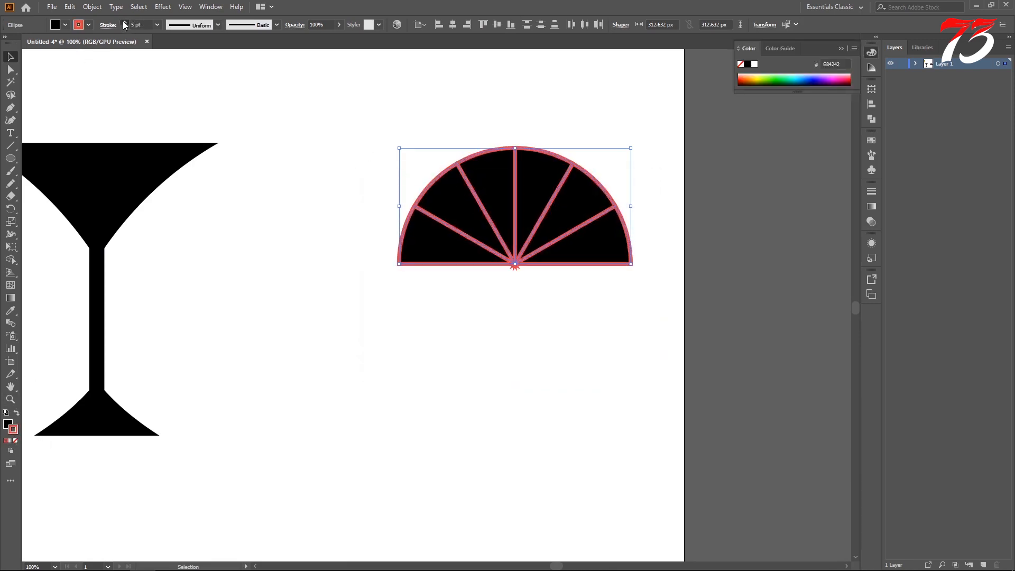
left_click(124, 23)
left_click(123, 23)
left_click(124, 23)
left_click(124, 23)
left_click(124, 23)
Group the six wedges and switch to outline view.
left_click_drag(258, 166, 697, 328)
key("ctrl+g")
key("ctrl+y")
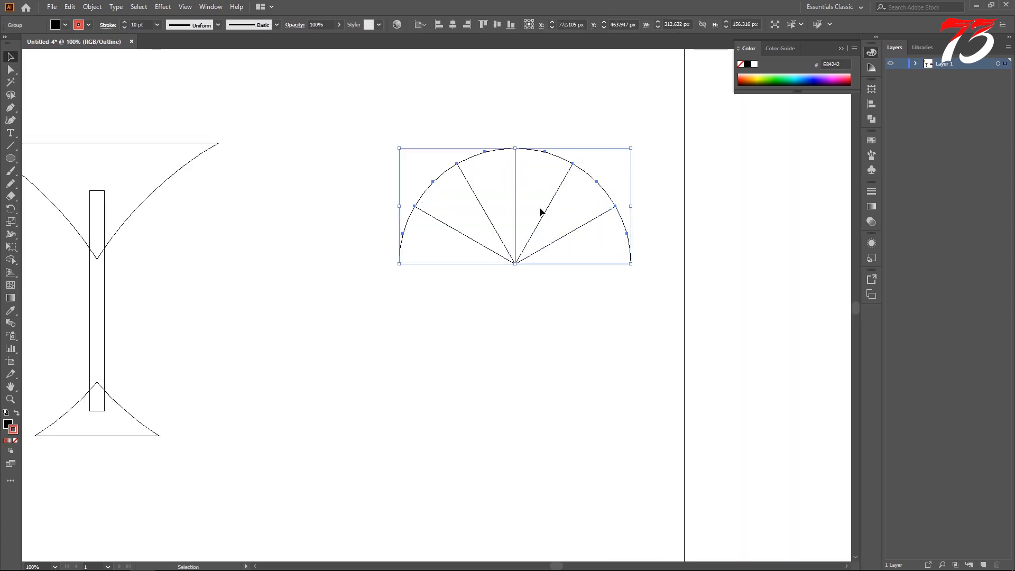
Reflect a copy of the six-wedge group across the horizontal axis.
right_click(546, 207)
mouse_move(610, 323)
left_click(685, 365)
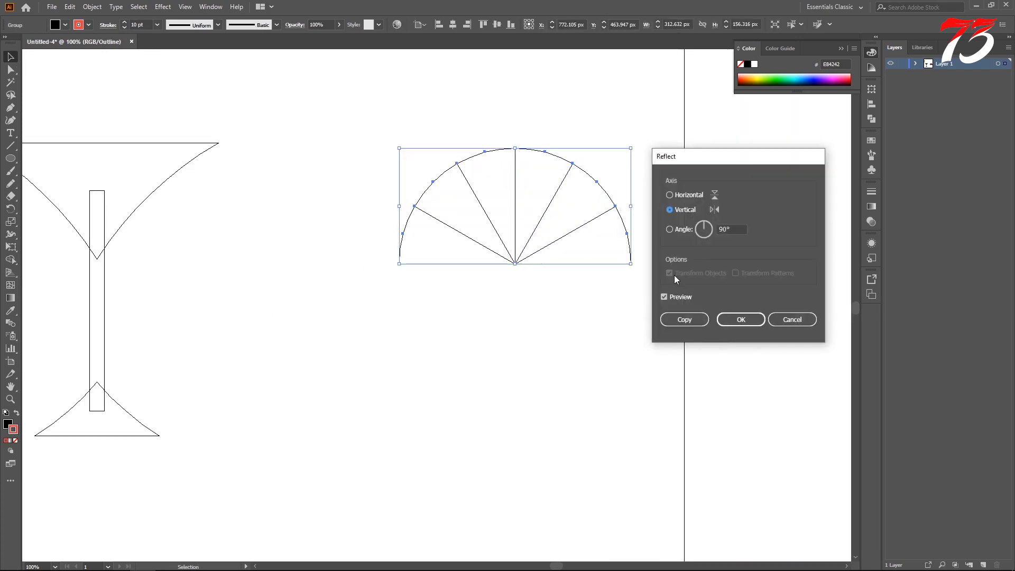
left_click(664, 297)
left_click(670, 196)
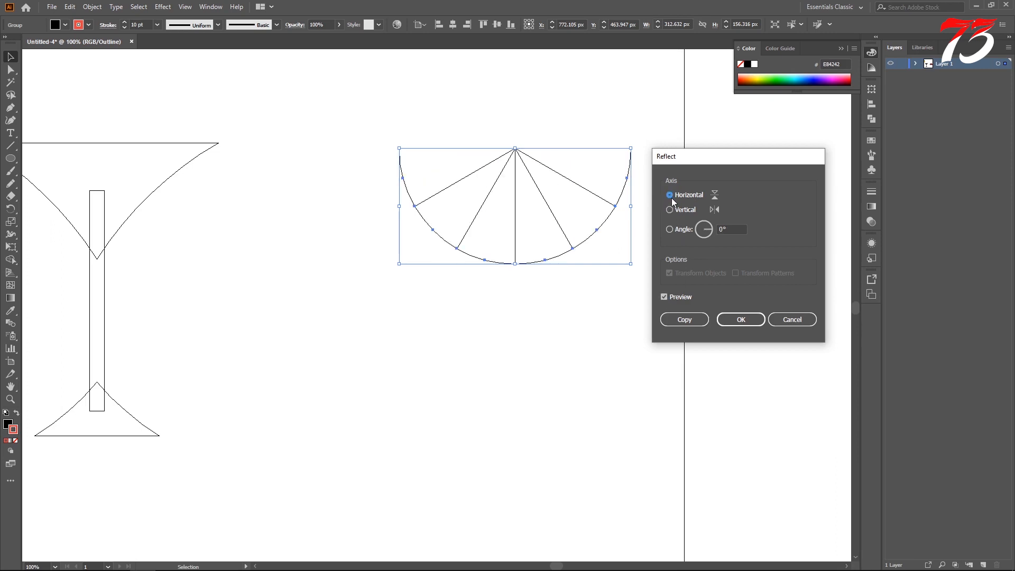
left_click(684, 320)
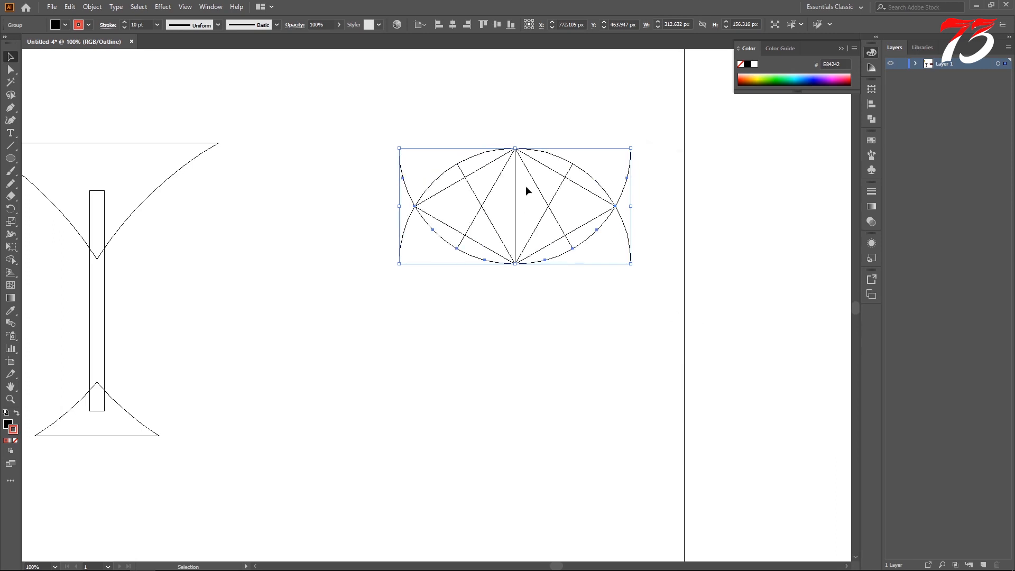
Move the reflected wedge group below the original to complete the full circle and return to preview.
left_click_drag(516, 159, 518, 273)
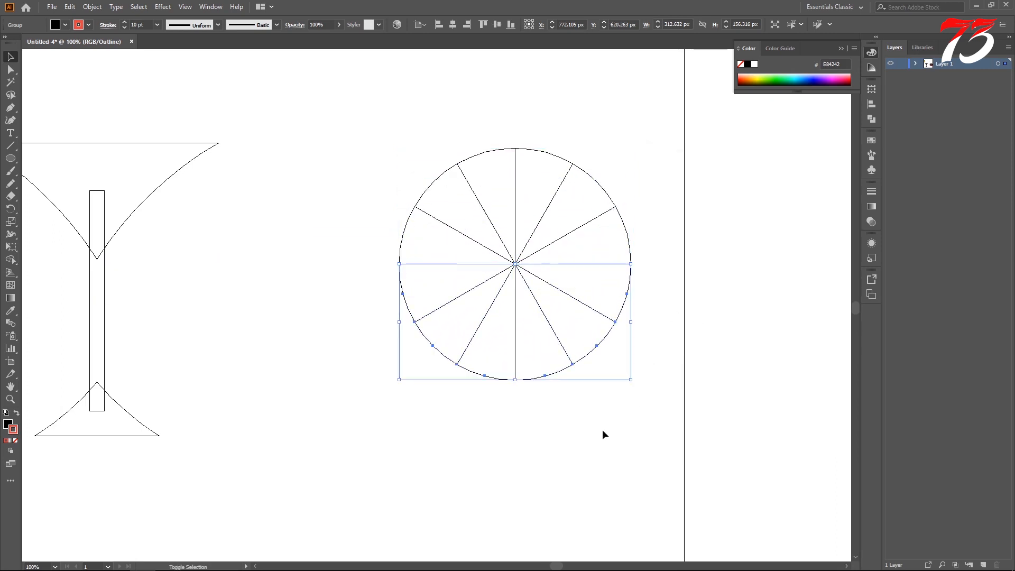
left_click(582, 427)
key("ctrl+y")
left_click(840, 49)
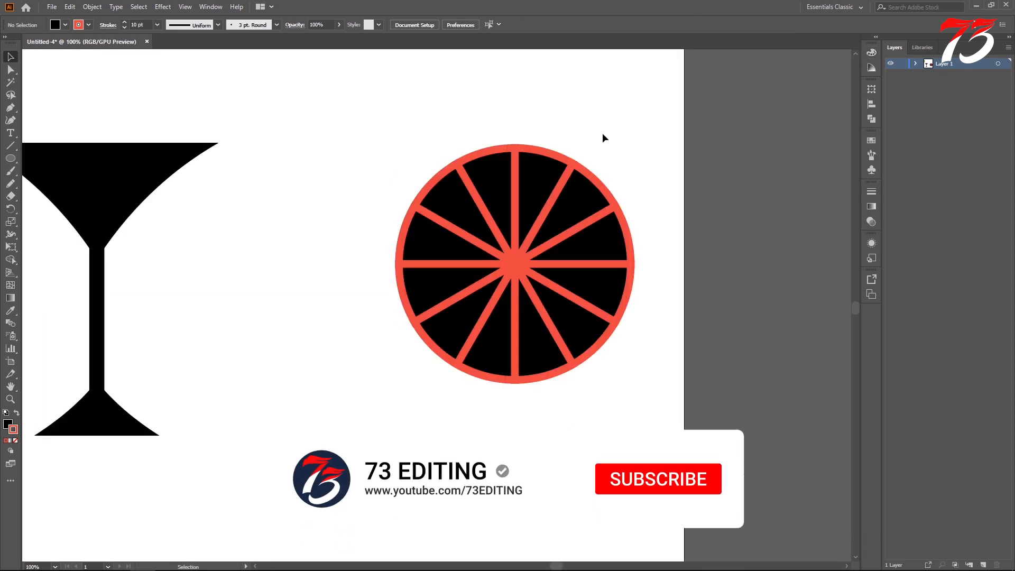
Delete the upper half of the citrus circle and keep only the lower six-wedge half.
key("ctrl+minus")
key("ctrl+minus")
left_click(476, 317)
key("ctrl+z")
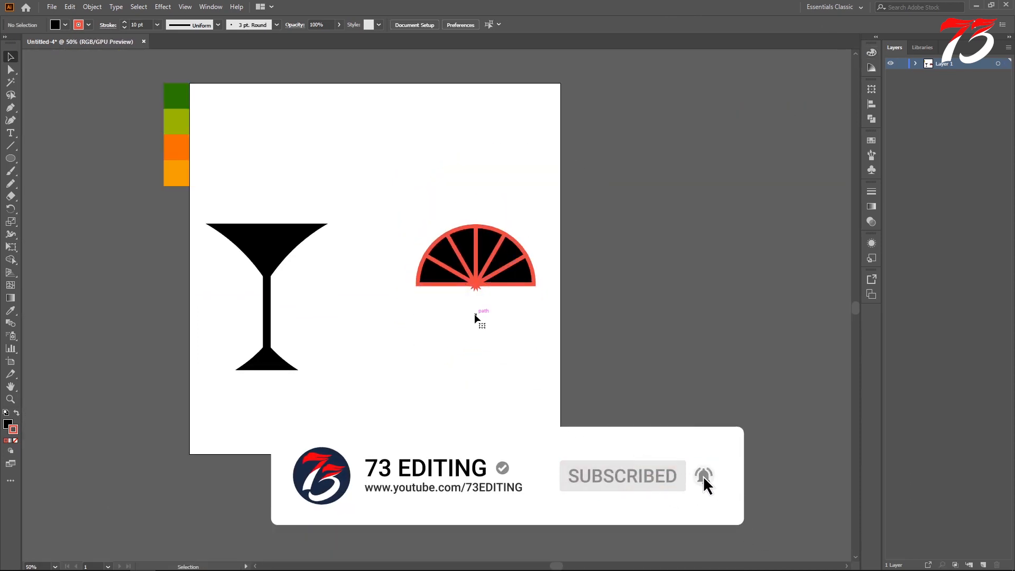
key("ctrl+plus")
left_click_drag(571, 208, 397, 315)
left_click(449, 330)
key("ctrl+plus")
key("ctrl+plus")
left_click_drag(517, 193, 478, 323)
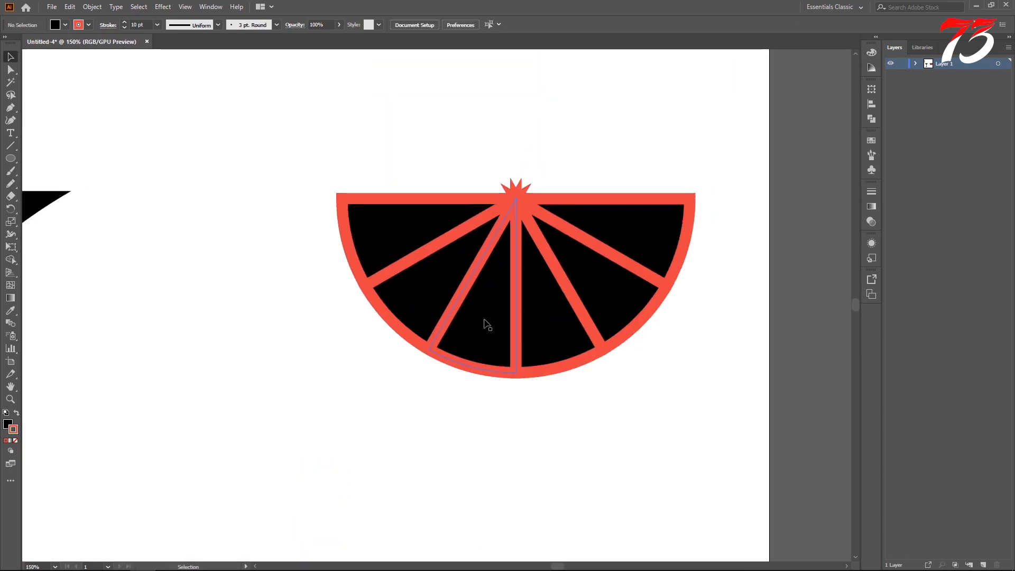
Paste the full circle in front and centre it and the wedge group horizontally and vertically on the artboard.
key("ctrl+f")
left_click_drag(347, 140, 646, 430)
left_click(453, 25)
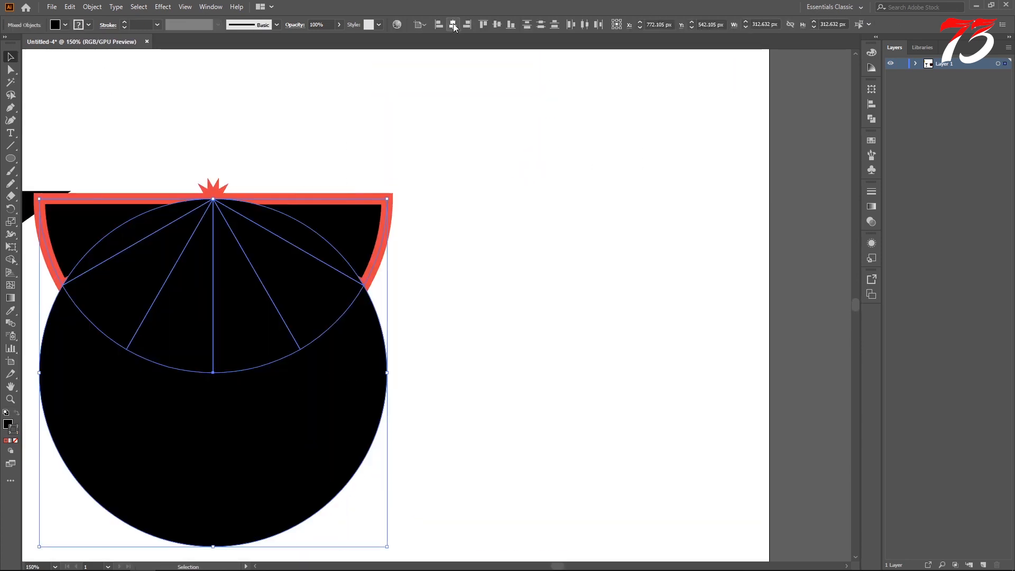
left_click(496, 25)
left_click_drag(432, 225, 619, 159)
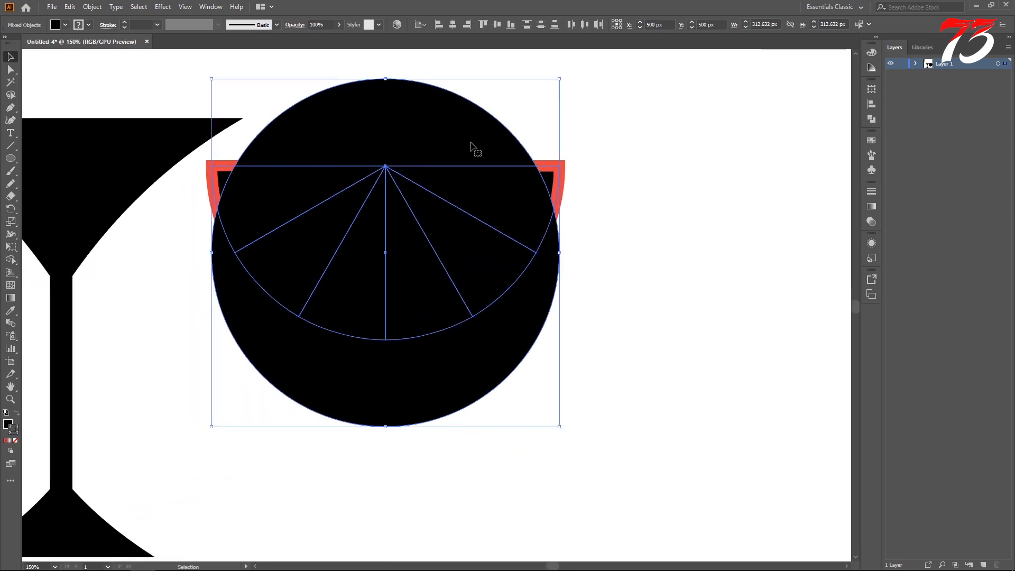
left_click(669, 181)
Switch to outline view and move the circle close to the middle of the half slice.
key("ctrl+y")
left_click_drag(457, 189, 523, 274)
left_click(480, 264, "shift")
left_click_drag(456, 258, 648, 279)
left_click_drag(651, 279, 525, 270)
left_click(797, 270)
left_click_drag(484, 102, 542, 151)
key("a")
key("v")
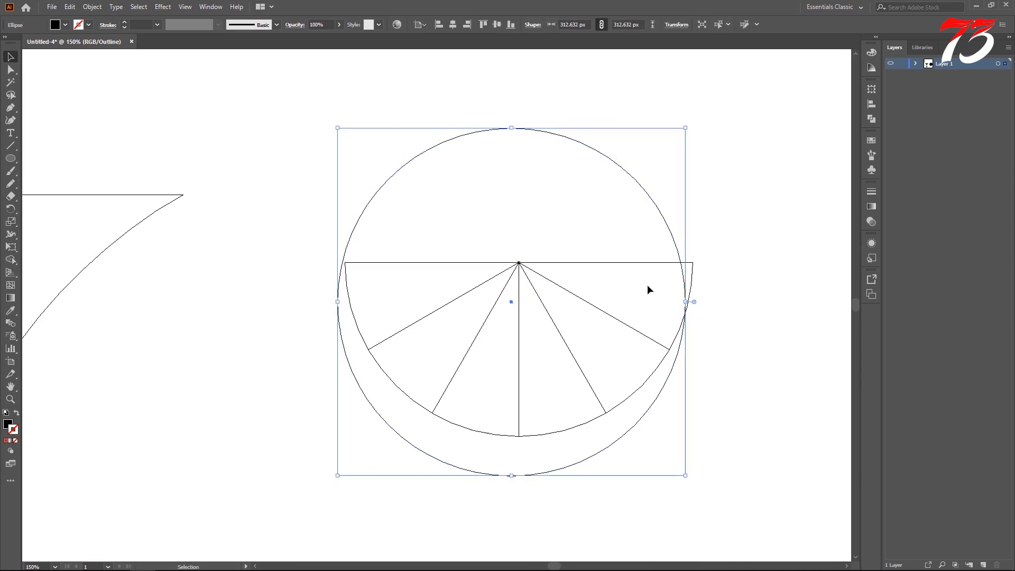
Adjust the circle's position so its centre sits on the midpoint of the half slice's straight edge.
left_click_drag(511, 303, 511, 264)
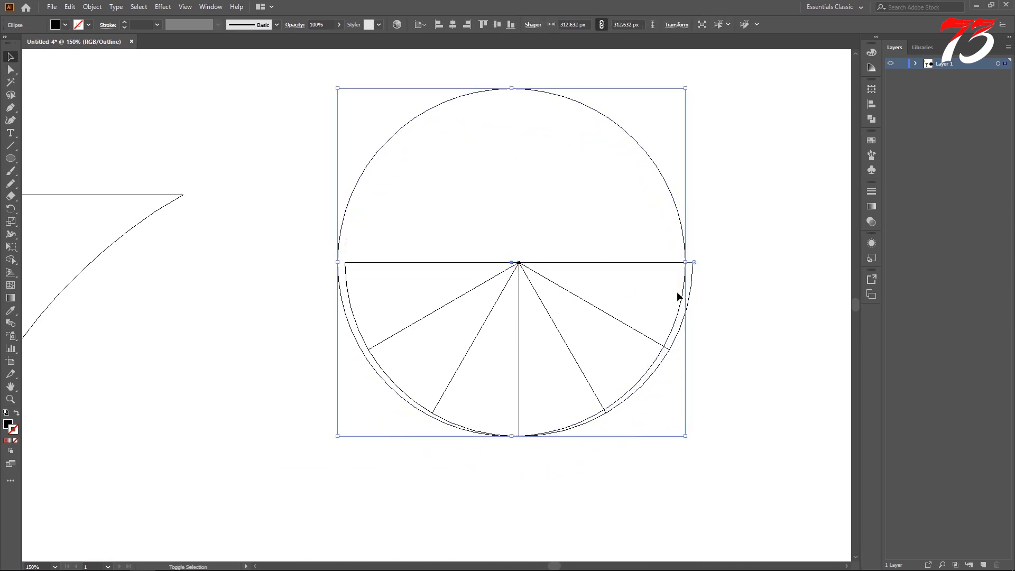
left_click(749, 312)
left_click_drag(548, 112, 551, 113)
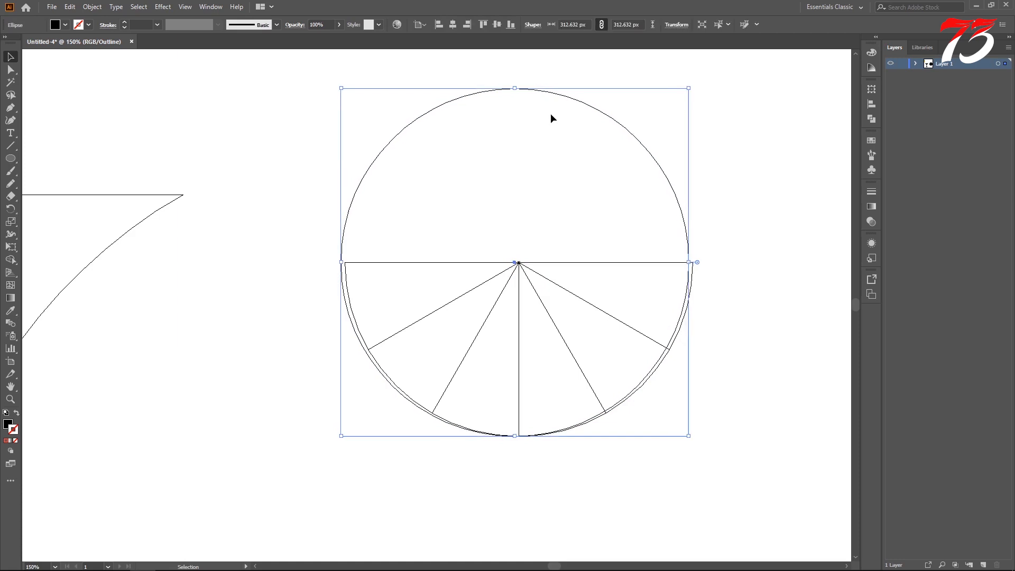
left_click(516, 165)
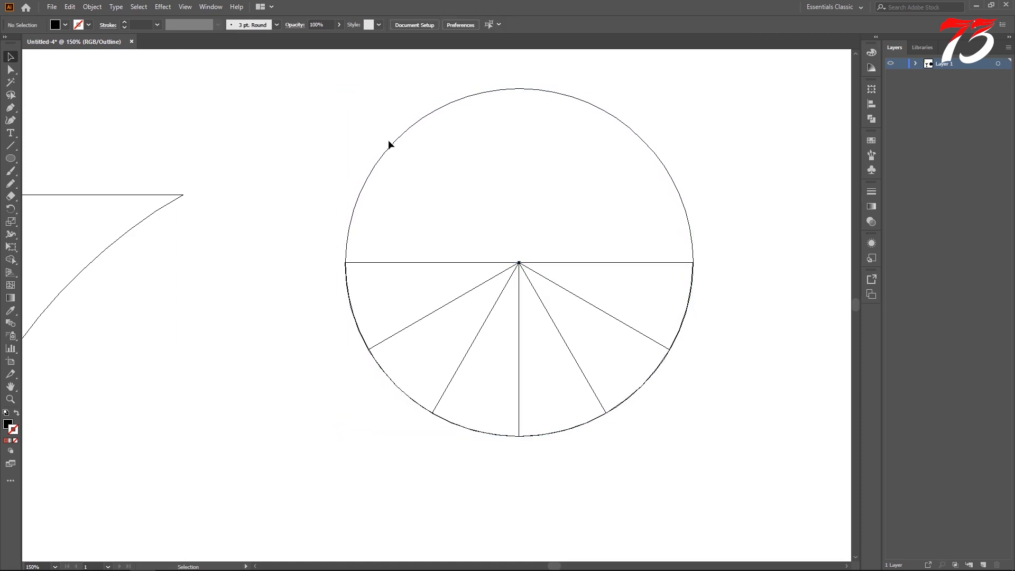
left_click_drag(493, 170, 493, 171)
Delete the circle's top anchor point to leave a lower half-circle path.
key("ctrl")
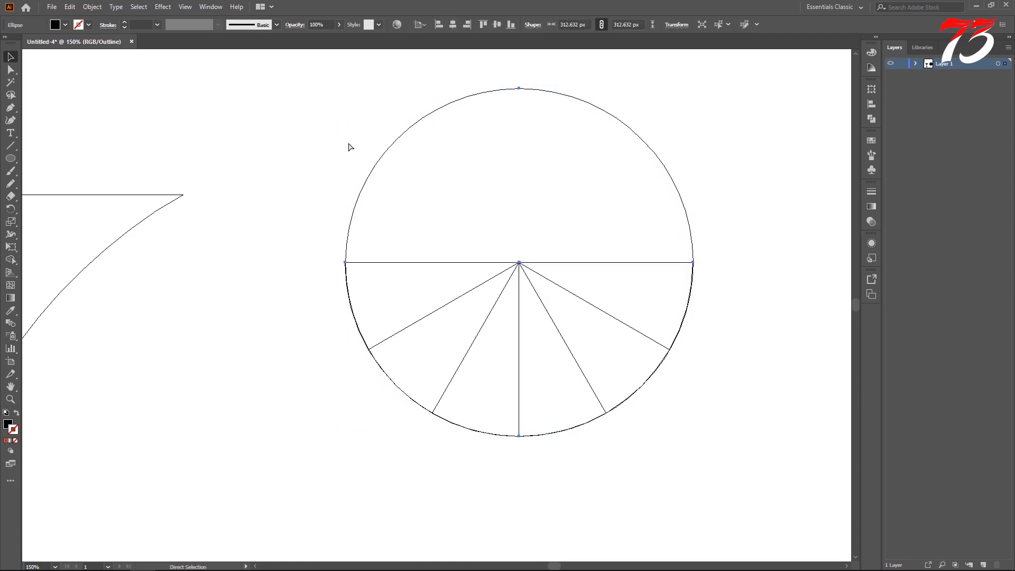
left_click(11, 70)
left_click_drag(442, 84, 575, 119)
key("Delete")
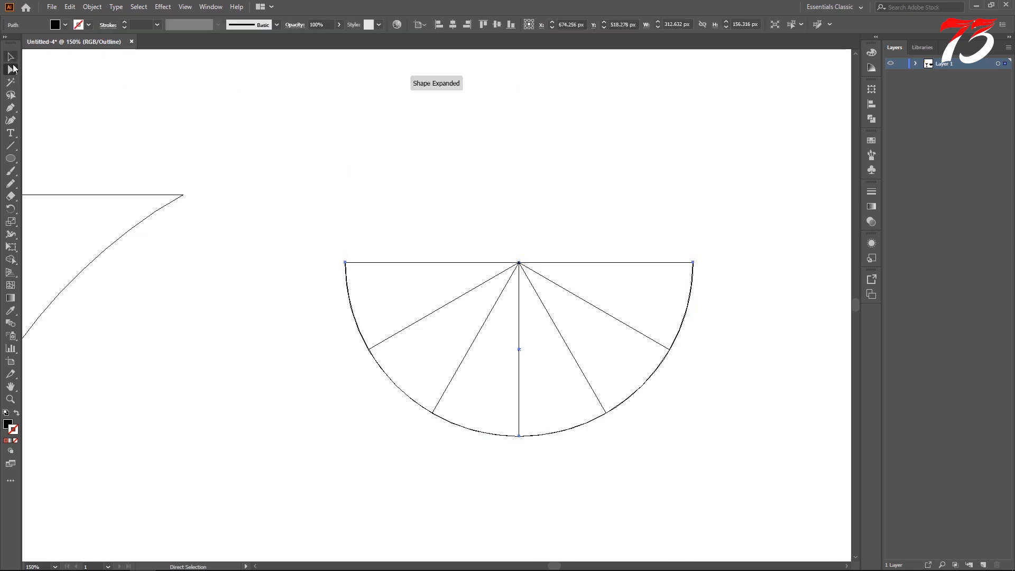
left_click(10, 56)
Return to preview and enlarge the half-circle path from its centre to about 348 by 174 px.
key("ctrl+minus")
key("ctrl+minus")
key("ctrl+y")
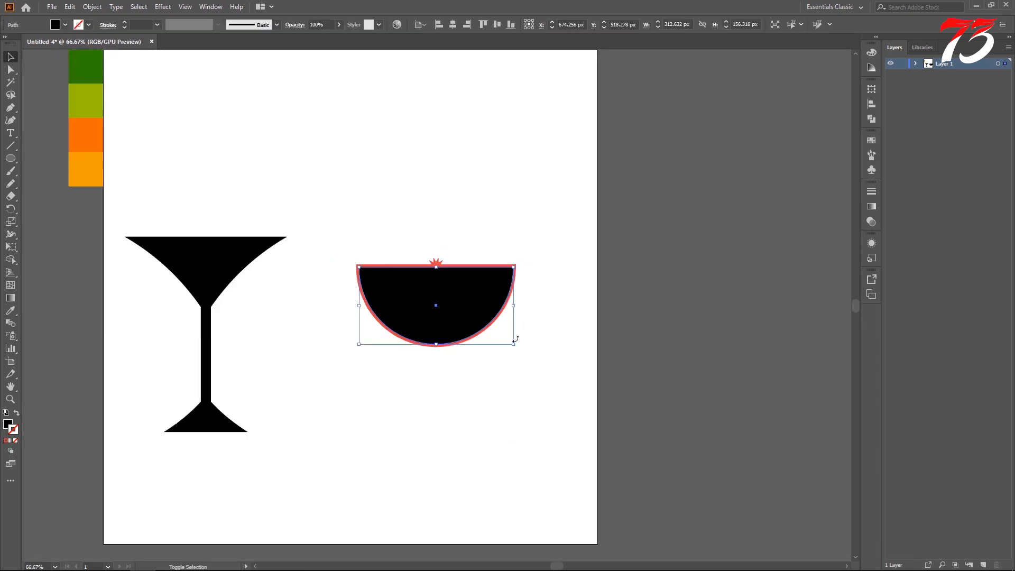
left_click_drag(514, 345, 522, 349)
Swap the half-circle path's fill and stroke and set the black stroke to 6 pt.
left_click(17, 413)
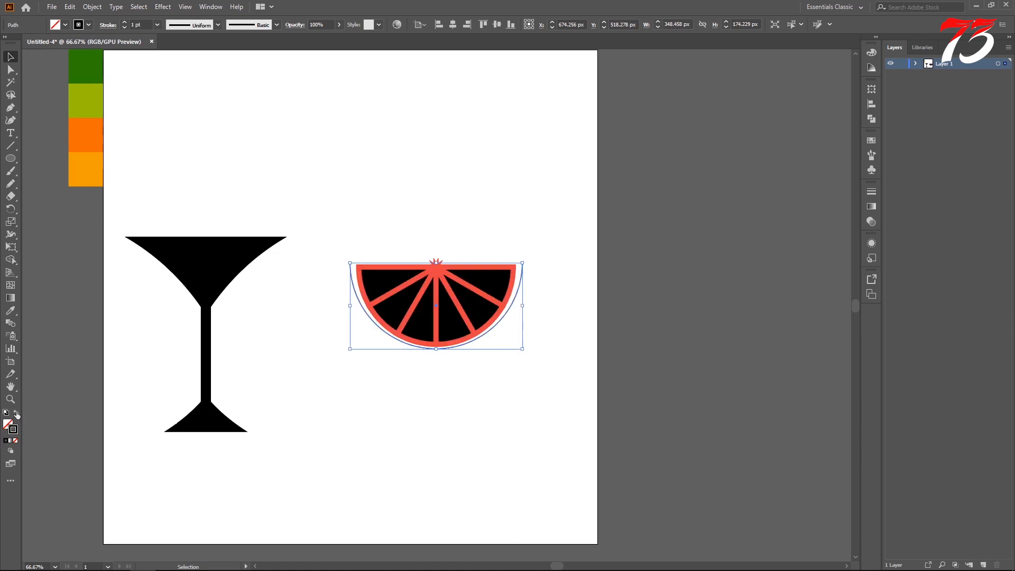
left_click(125, 23)
left_click(124, 23)
left_click(124, 23)
left_click(125, 23)
left_click(124, 23)
left_click(404, 252)
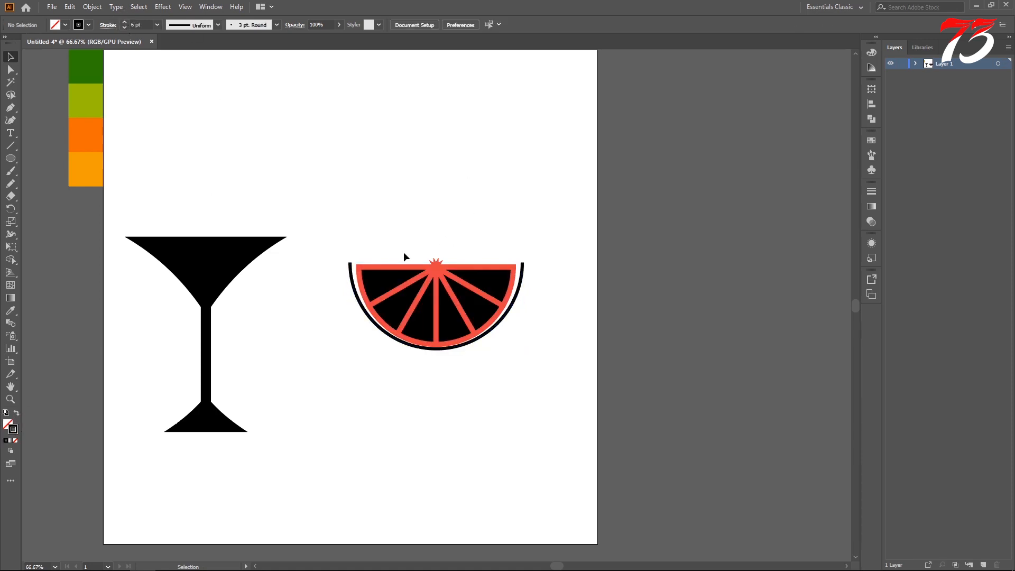
Try to expand the wedge group's fills and strokes into shapes.
left_click(468, 304)
key("ctrl+plus")
key("ctrl+plus")
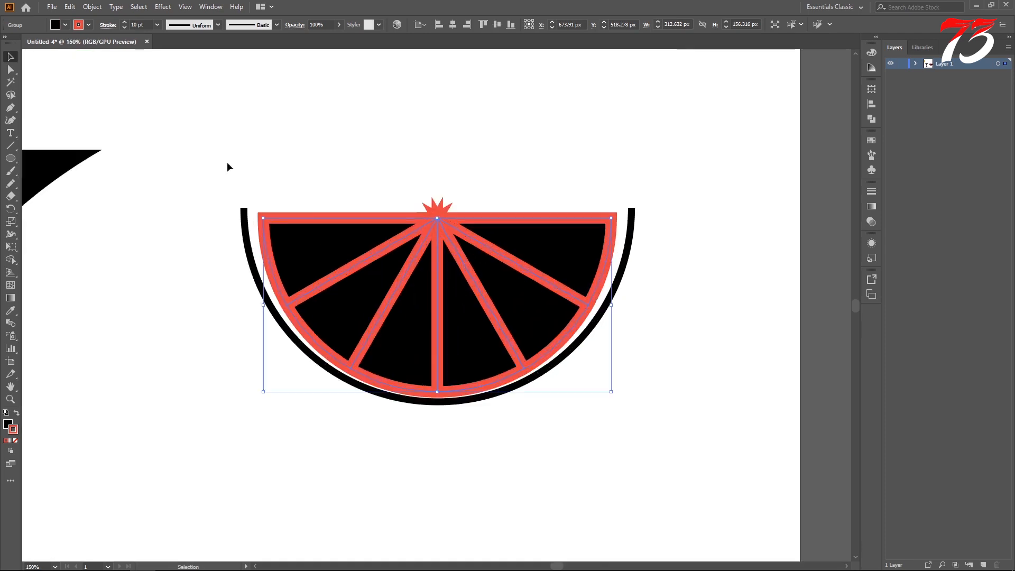
left_click(92, 6)
left_click(108, 129)
left_click(479, 341)
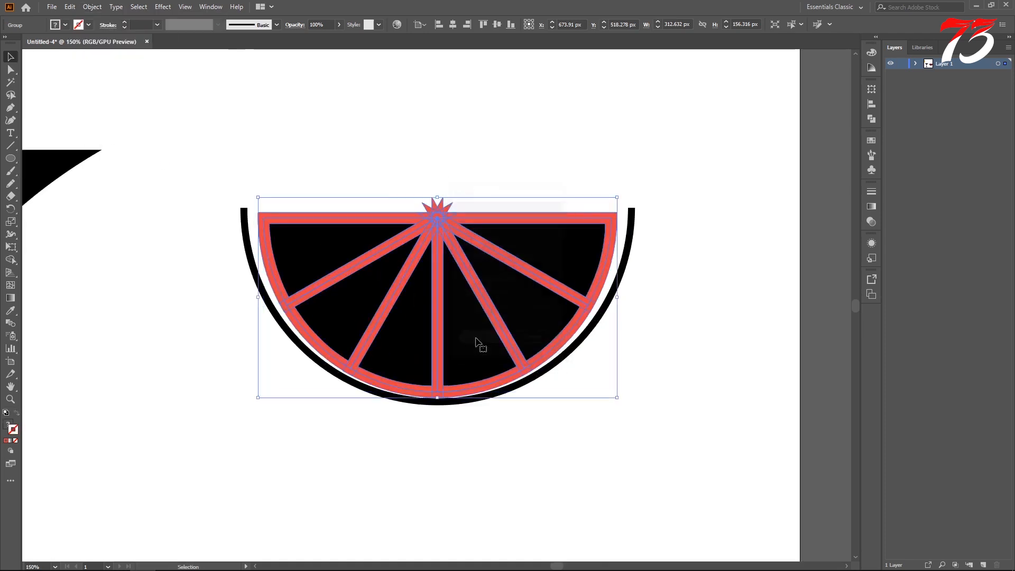
left_click(92, 7)
left_click(120, 132)
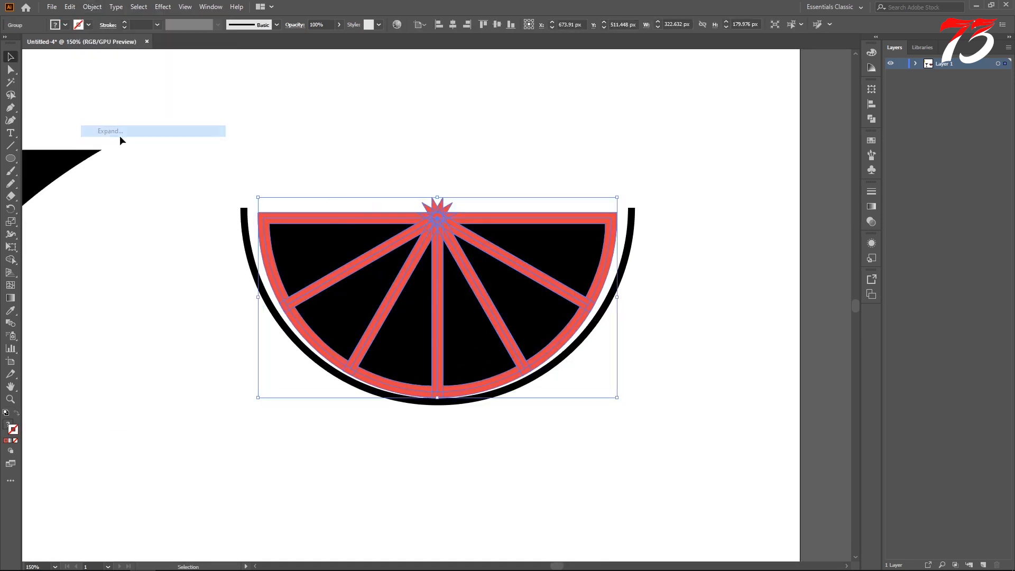
left_click(871, 120)
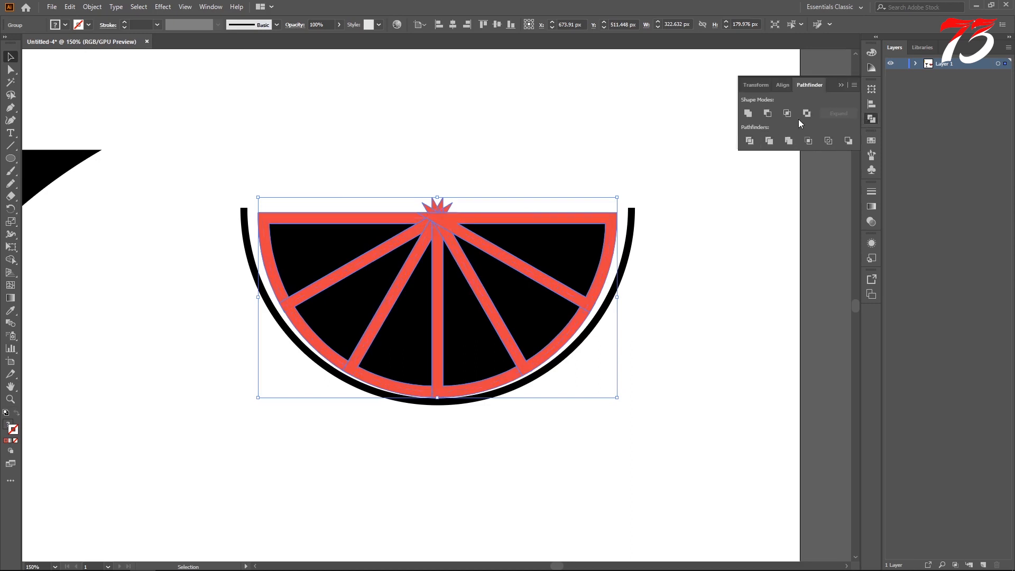
left_click(839, 83)
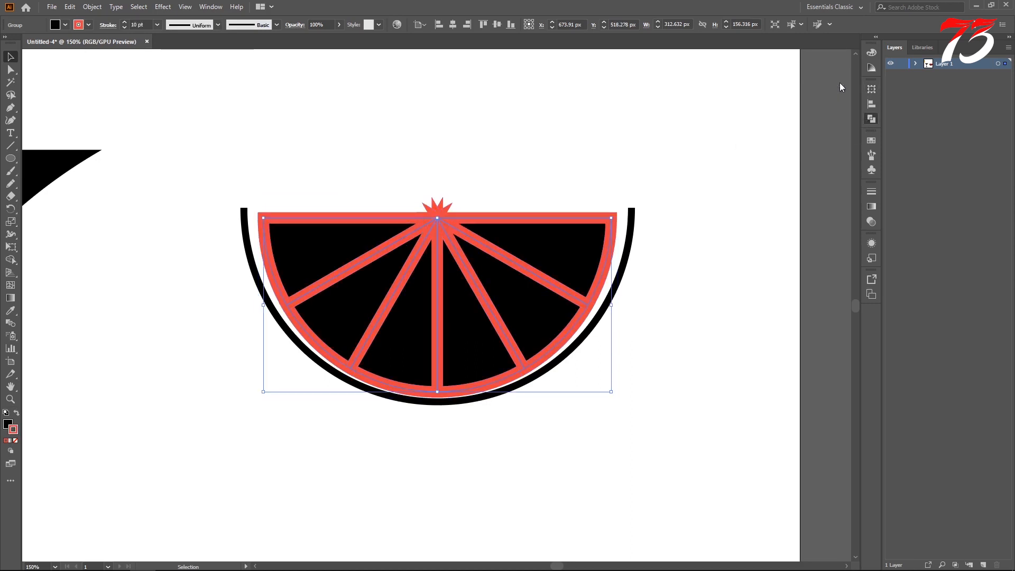
Round the corners of all six wedges to about 13 px.
left_click(374, 207)
left_click(484, 285)
left_click(10, 70)
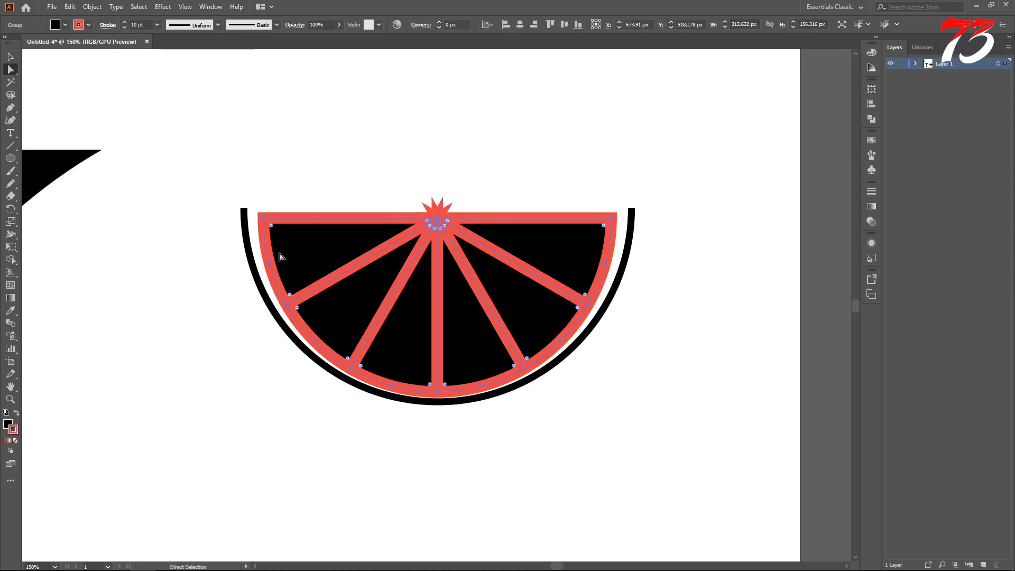
left_click_drag(277, 256, 283, 231)
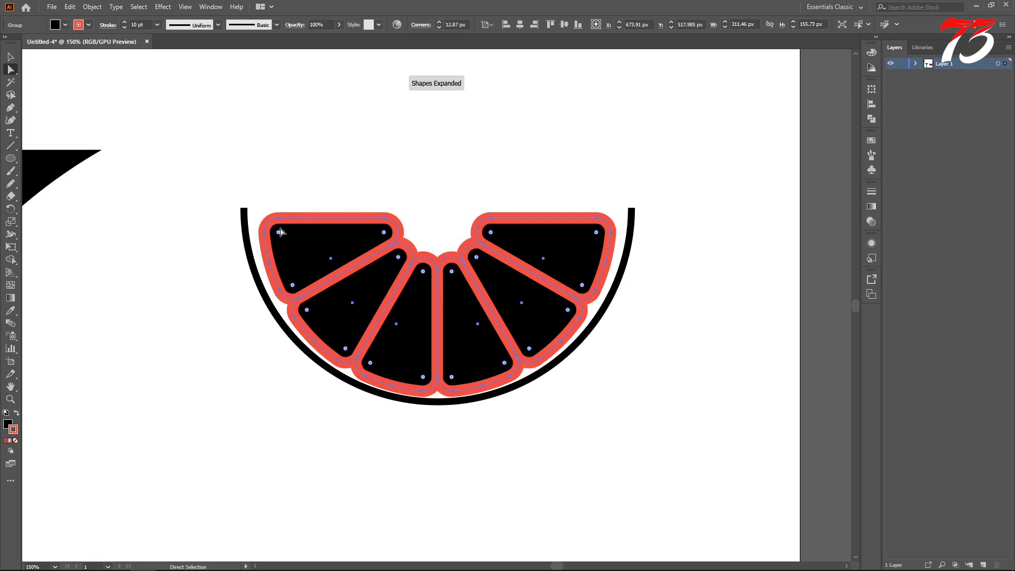
Expand the fills and strokes of the wedges and the outer arc into shapes.
left_click(10, 57)
left_click_drag(350, 152, 502, 397)
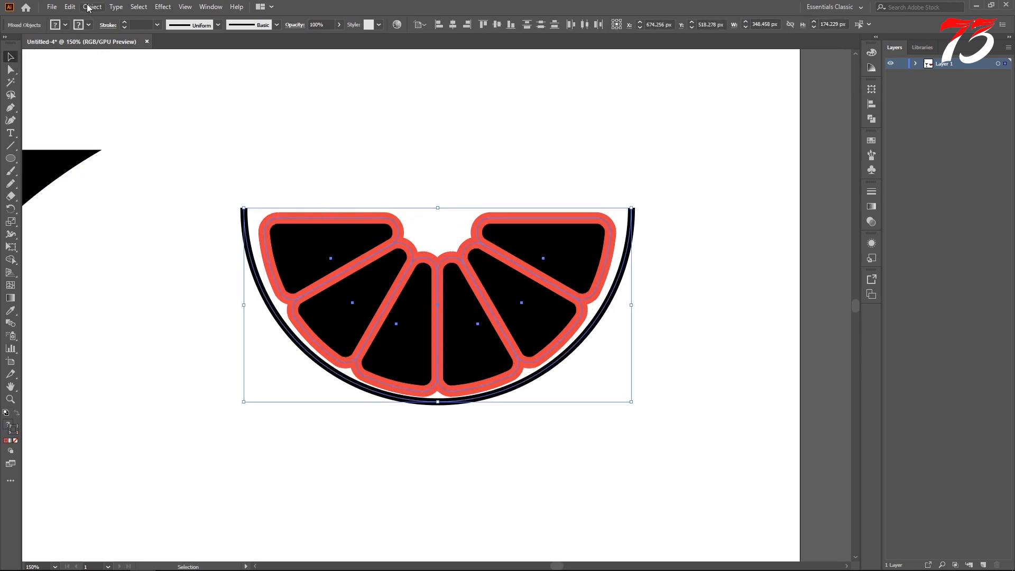
left_click(89, 7)
left_click(129, 132)
left_click(478, 343)
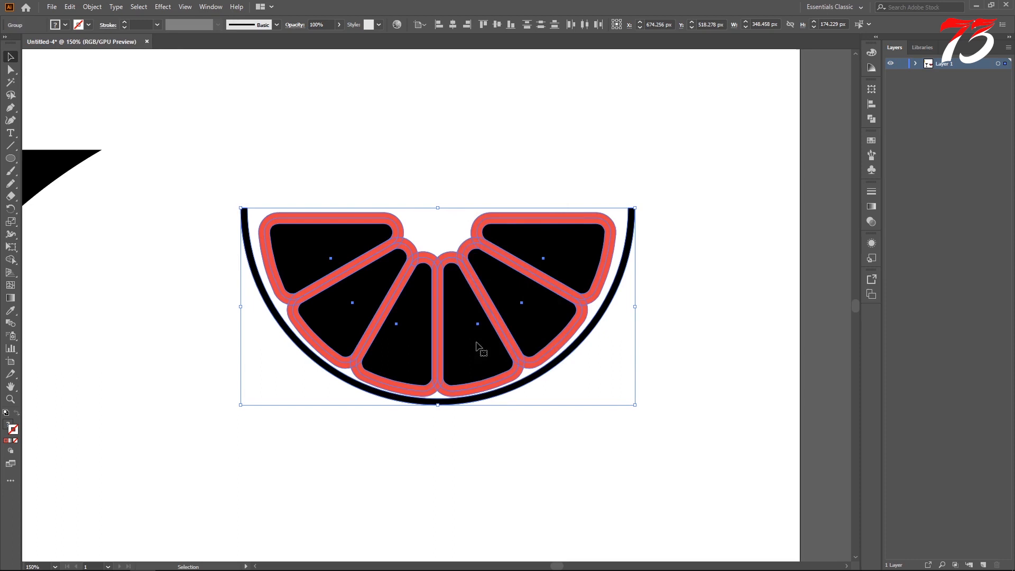
Try the Pathfinder Trim operation on the expanded wedges, separately from the outer arc.
left_click(872, 119)
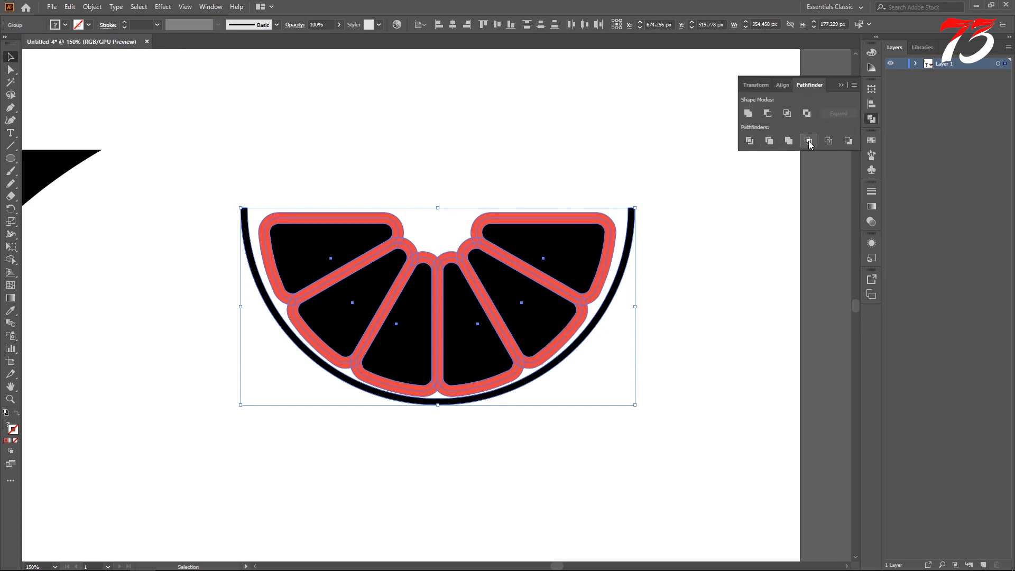
left_click(771, 141)
left_click(775, 142)
left_click(91, 8)
left_click(299, 211)
left_click(645, 266)
left_click_drag(316, 126, 466, 281)
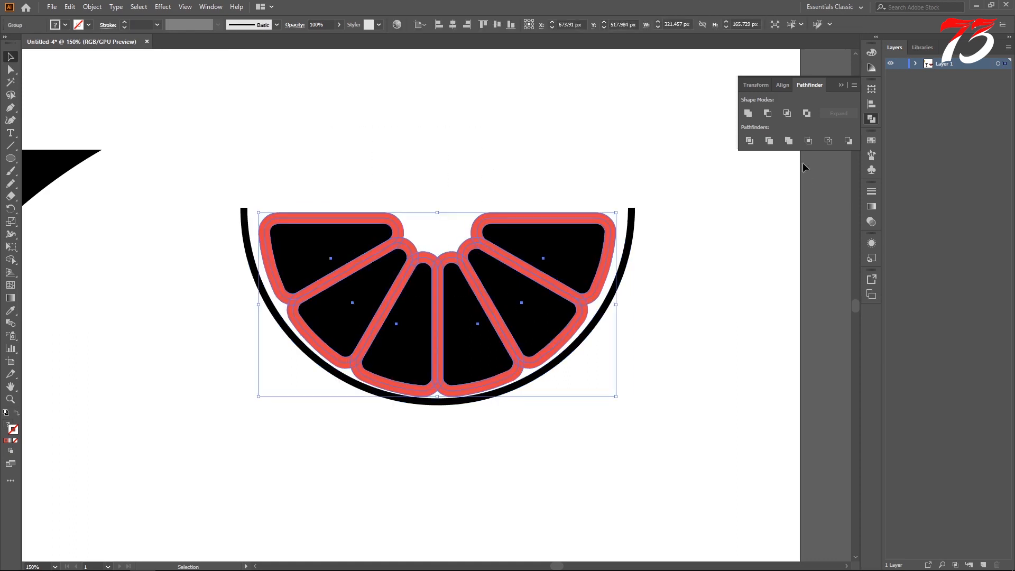
left_click(769, 142)
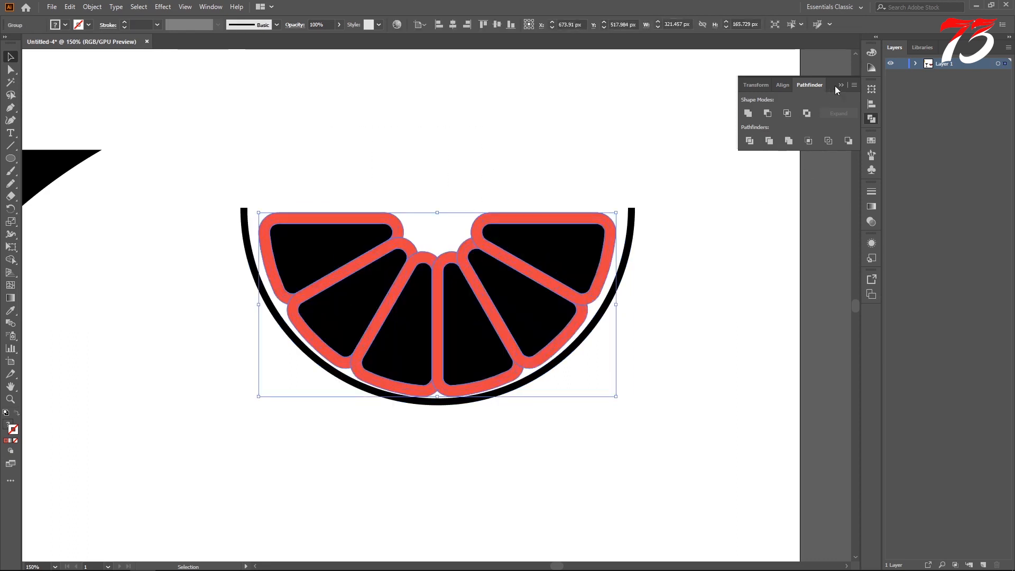
Undo the trim after checking the wedge paths in outline view.
left_click(559, 132)
key("ctrl+y")
key("a")
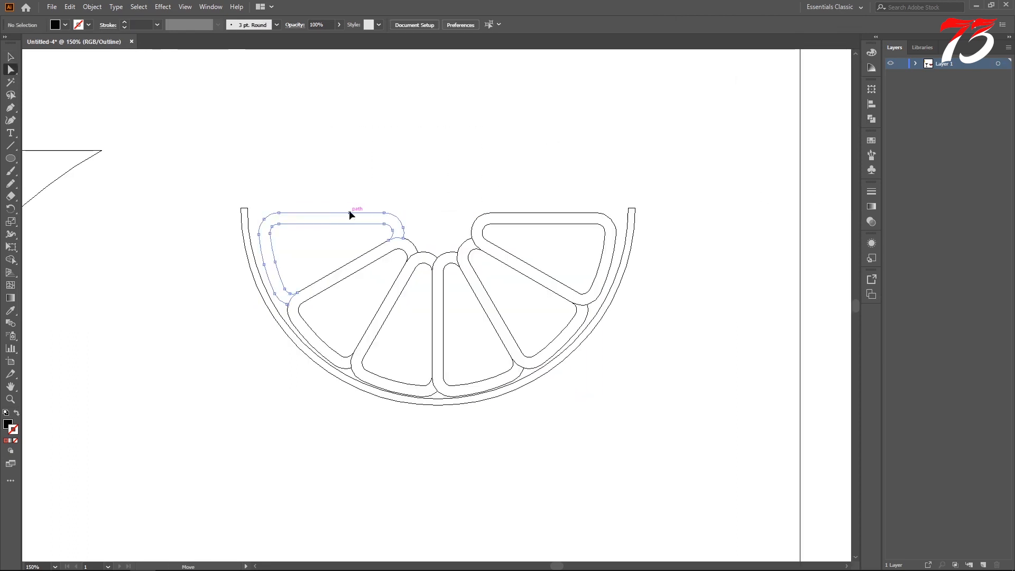
left_click(348, 213)
key("ctrl+z")
left_click(422, 182)
left_click_drag(289, 173, 565, 347)
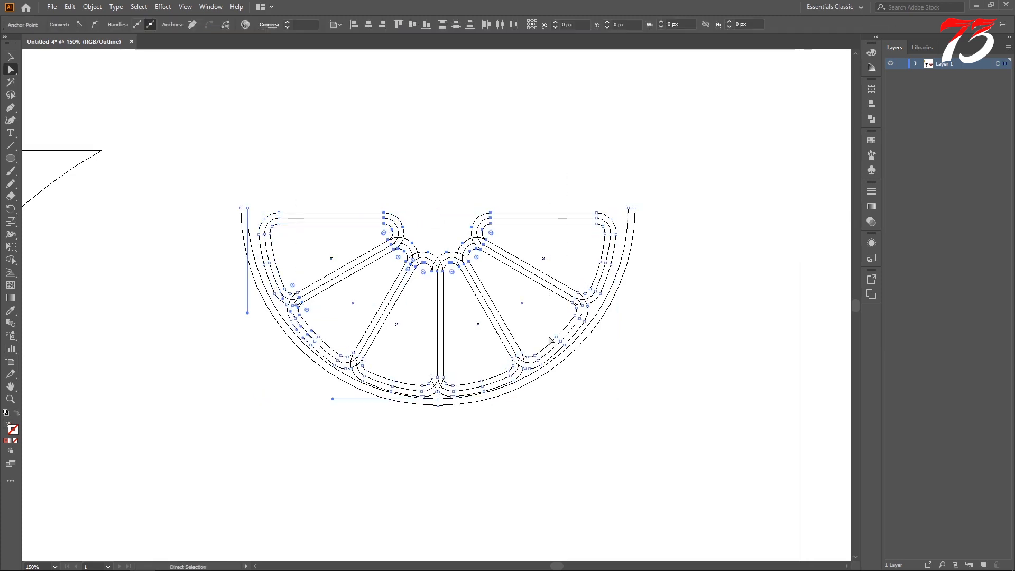
key("v")
left_click(336, 188)
key("ctrl+y")
Try to delete the red outlines of the first two wedges one by one, and undo the deletions.
left_click_drag(328, 181, 537, 302)
left_click(439, 219)
key("a")
left_click(400, 231)
key("Delete")
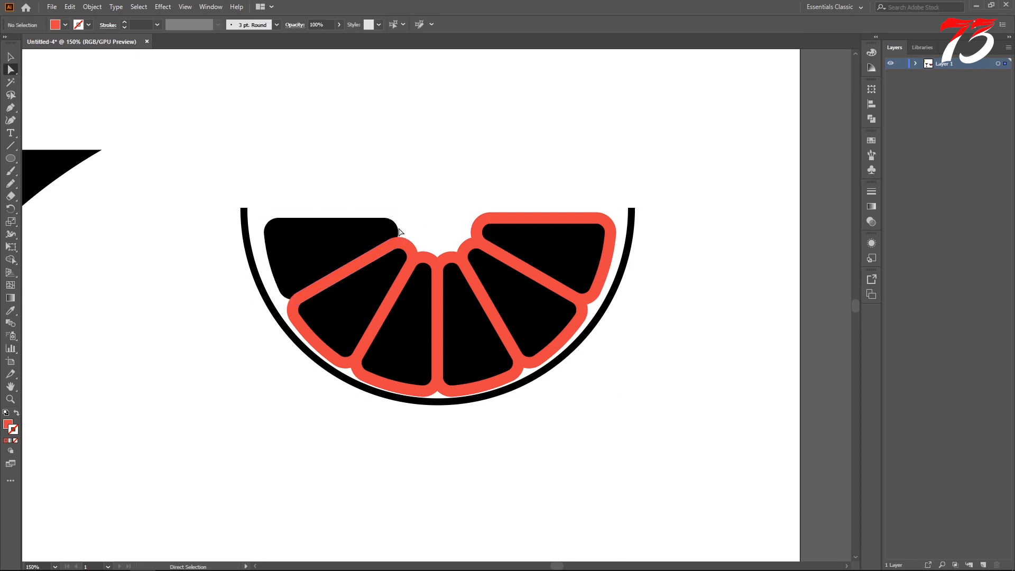
left_click(414, 248)
key("Delete")
key("ctrl+z")
key("ctrl+z")
Select the expanded wedges and split their overlapping shapes with the Pathfinder Divide operation.
left_click_drag(325, 150, 566, 316)
left_click(871, 119)
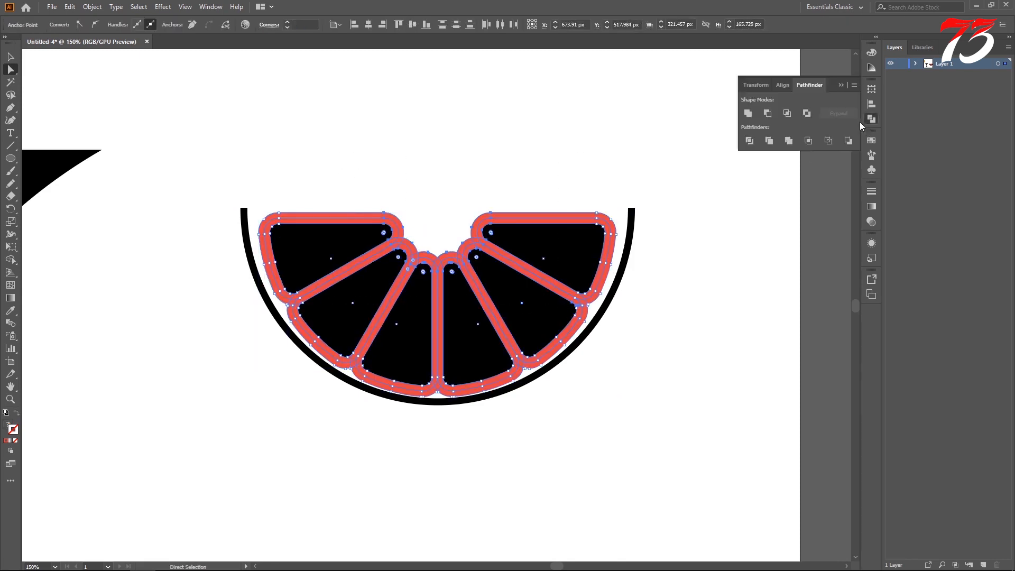
left_click(787, 113)
left_click(592, 305)
left_click(750, 141)
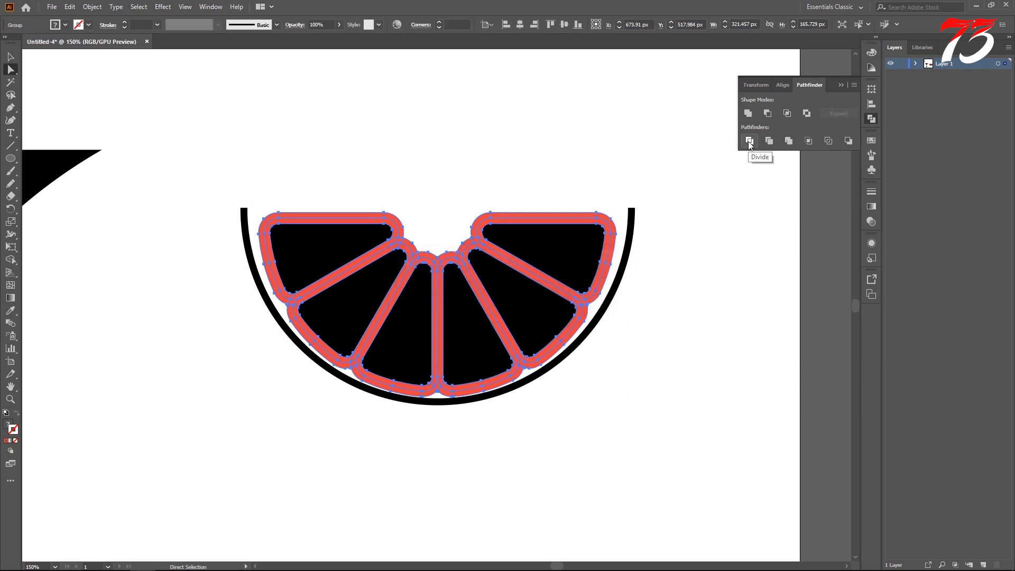
Merge the divided citrus shapes with Pathfinder and delete the red outlines around the wedges.
left_click(769, 140)
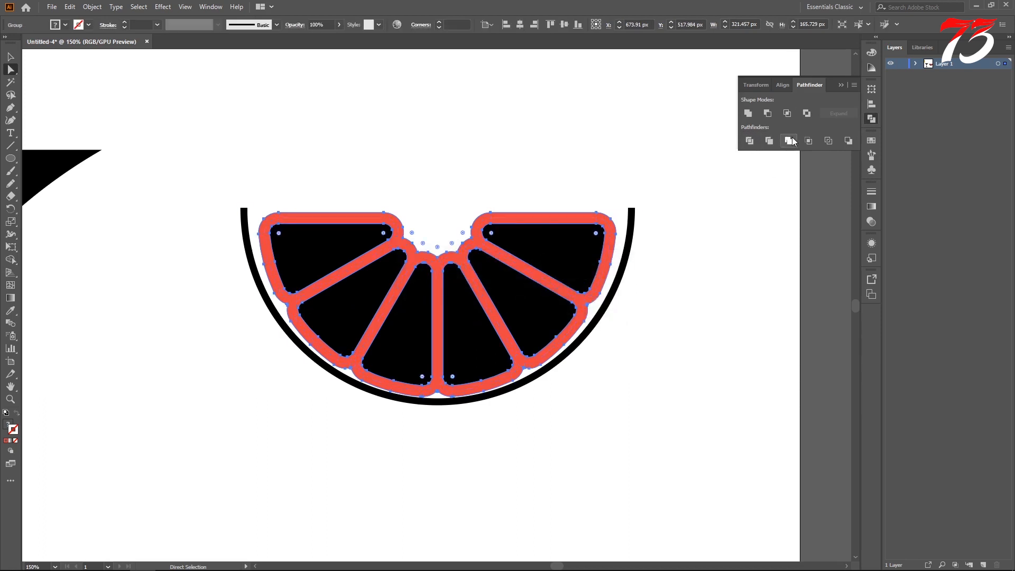
left_click(612, 166)
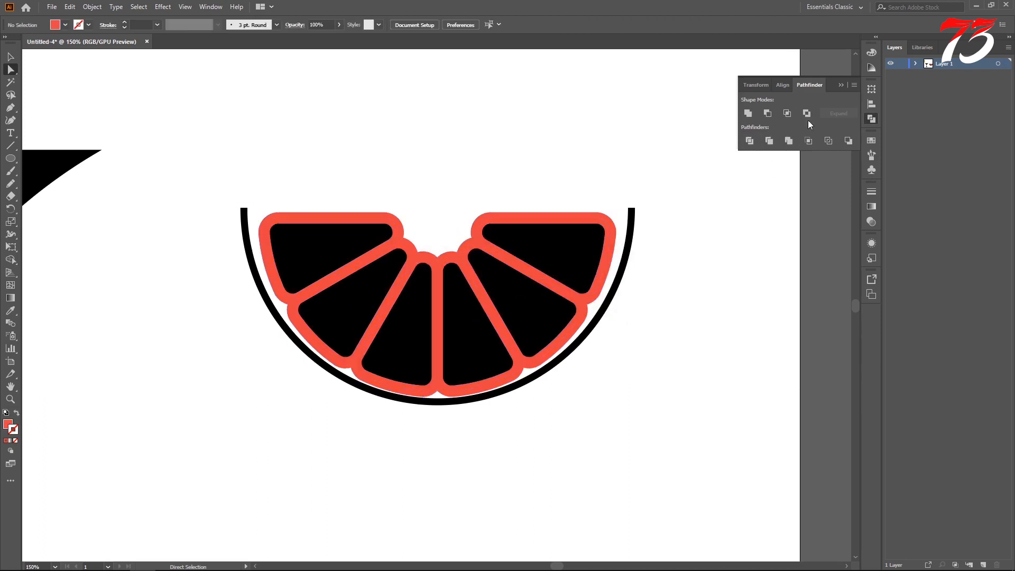
key("v")
left_click(483, 226)
key("Delete")
key("ctrl+0")
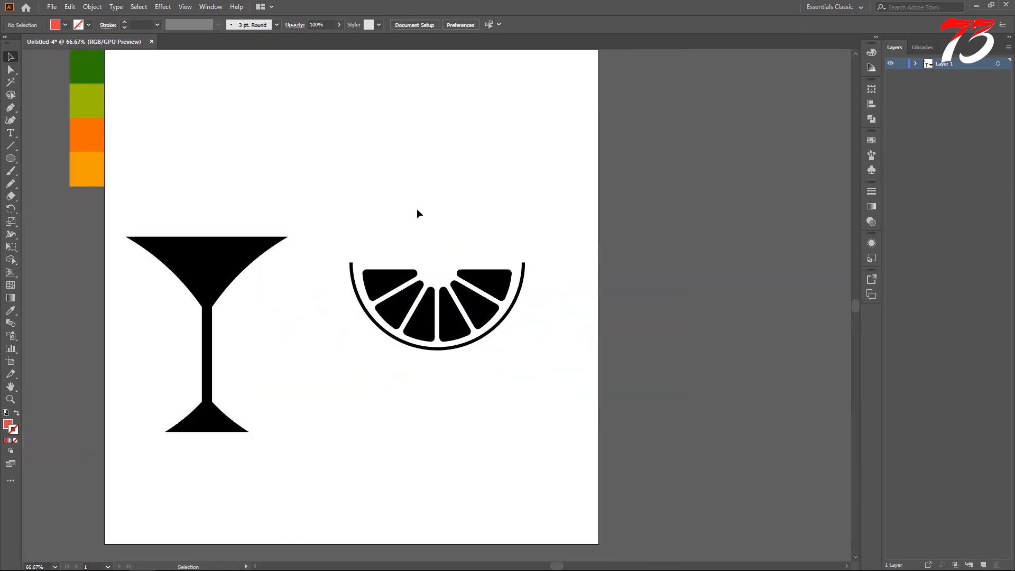
Select the citrus wedges and try to give them a gradient whose first color stop is sampled from the light green swatch.
left_click(470, 305)
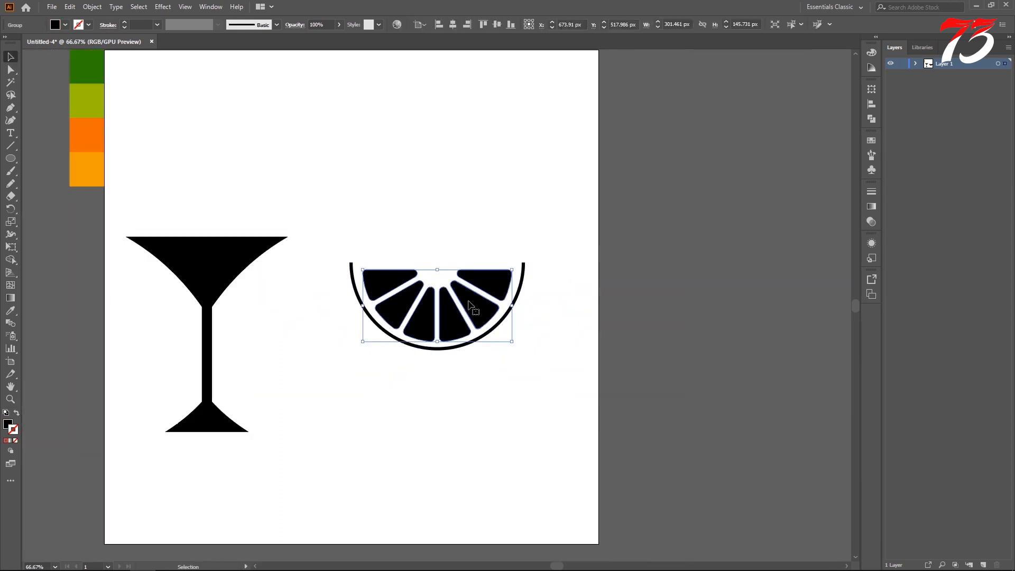
left_click(379, 246)
left_click_drag(411, 248, 483, 313)
key("ctrl+c")
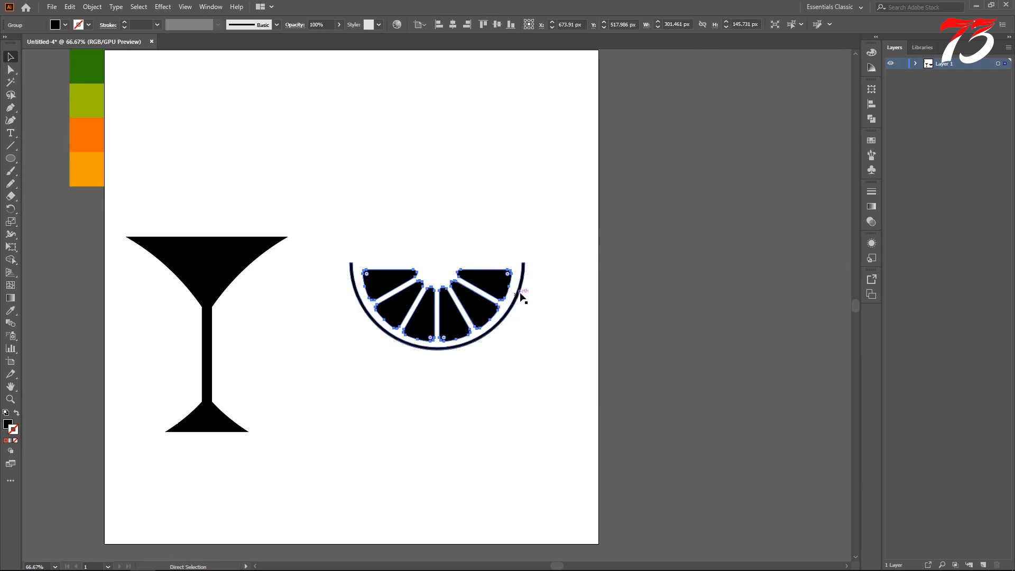
left_click_drag(253, 193, 315, 239)
left_click(872, 206)
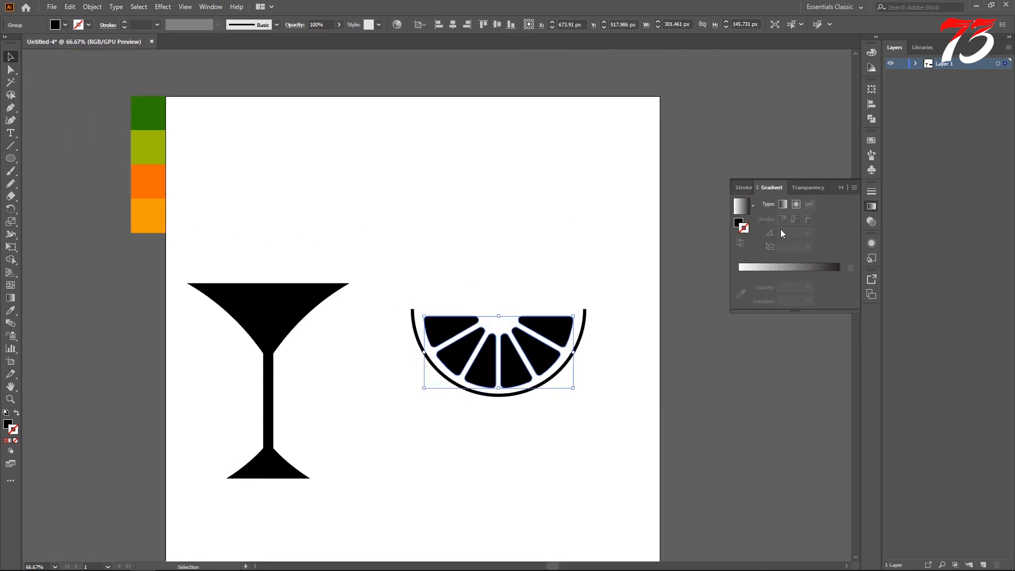
left_click(752, 208)
left_click(698, 226)
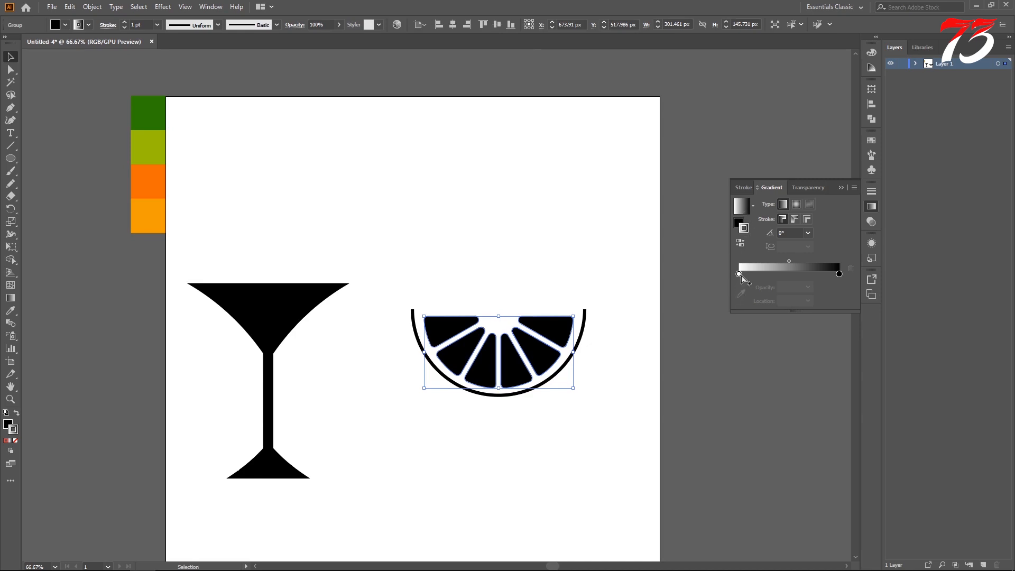
left_click(740, 274)
left_click(741, 294)
left_click(156, 147)
left_click(842, 188)
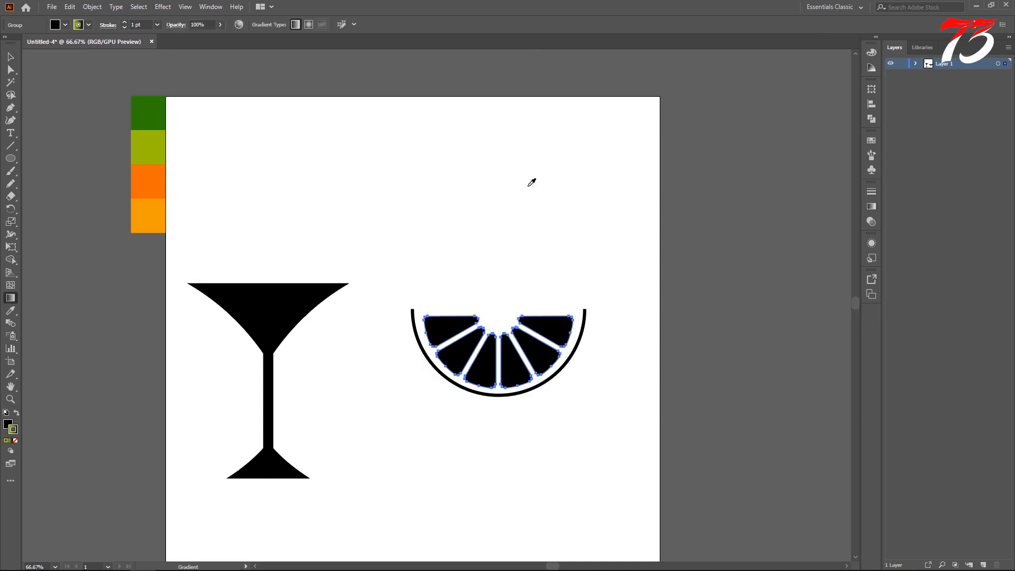
Undo the green color sampled into the wedges' gradient and deselect the artwork.
key("ctrl+z")
left_click(11, 57)
left_click(313, 163)
key("ctrl+y")
key("ctrl+y")
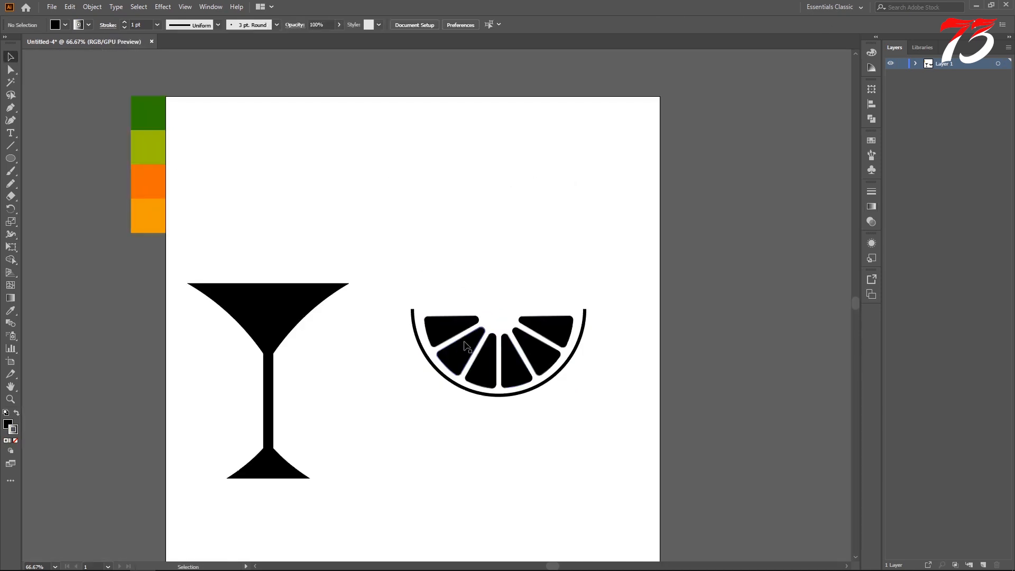
Reselect the citrus wedges and remove their gradient stroke.
left_click(8, 424)
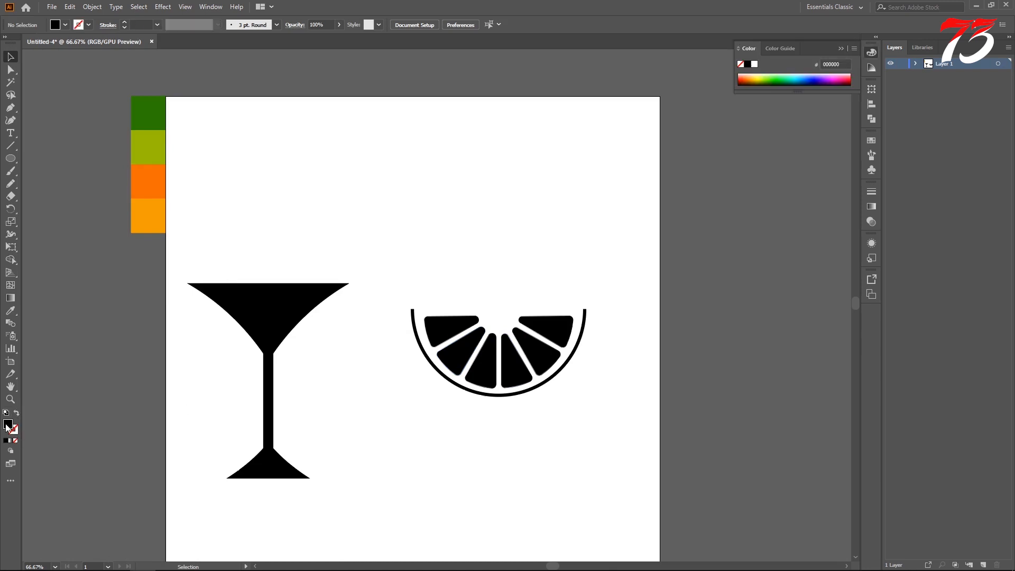
left_click(460, 353)
key("ctrl+=")
key("ctrl+0")
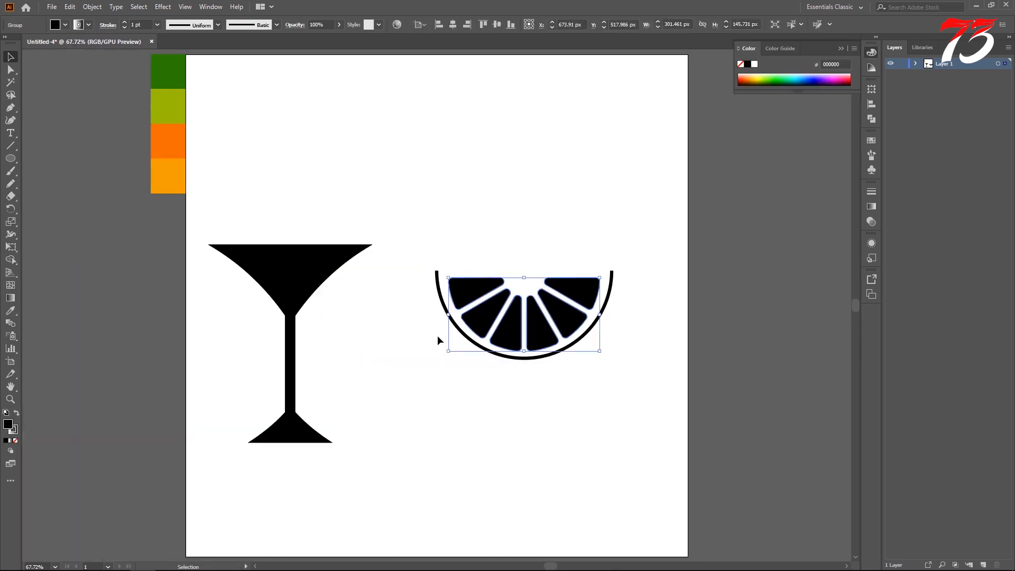
left_click(15, 441)
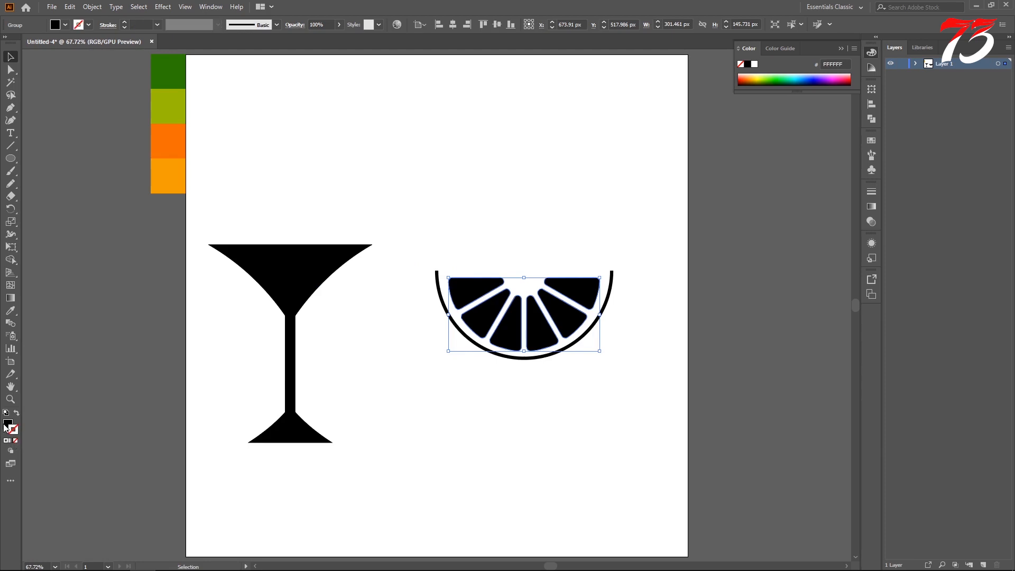
Fill the wedges with a linear gradient running from the dark orange swatch color to the light orange one.
left_click(872, 206)
left_click(747, 211)
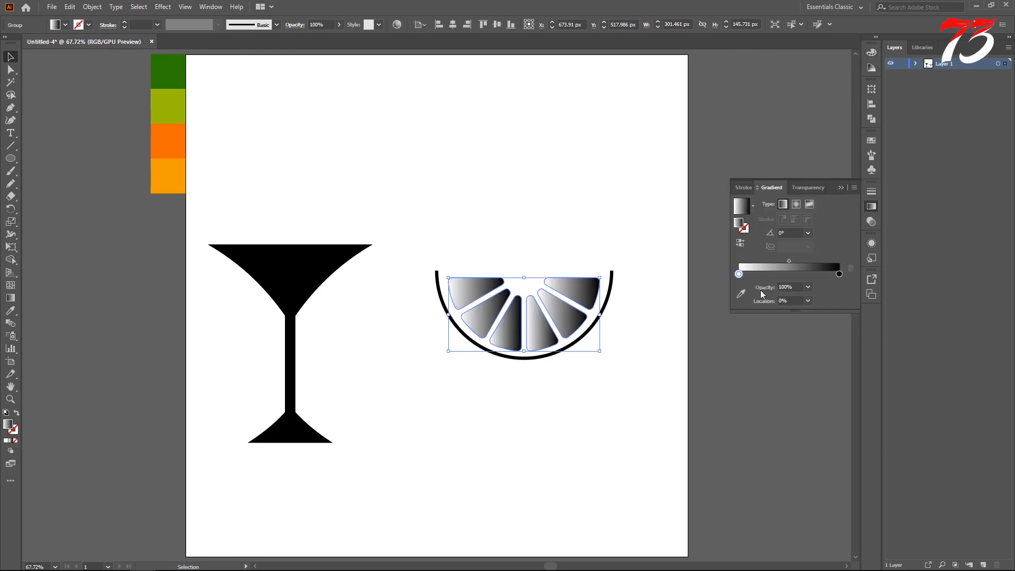
left_click(741, 293)
left_click(170, 139)
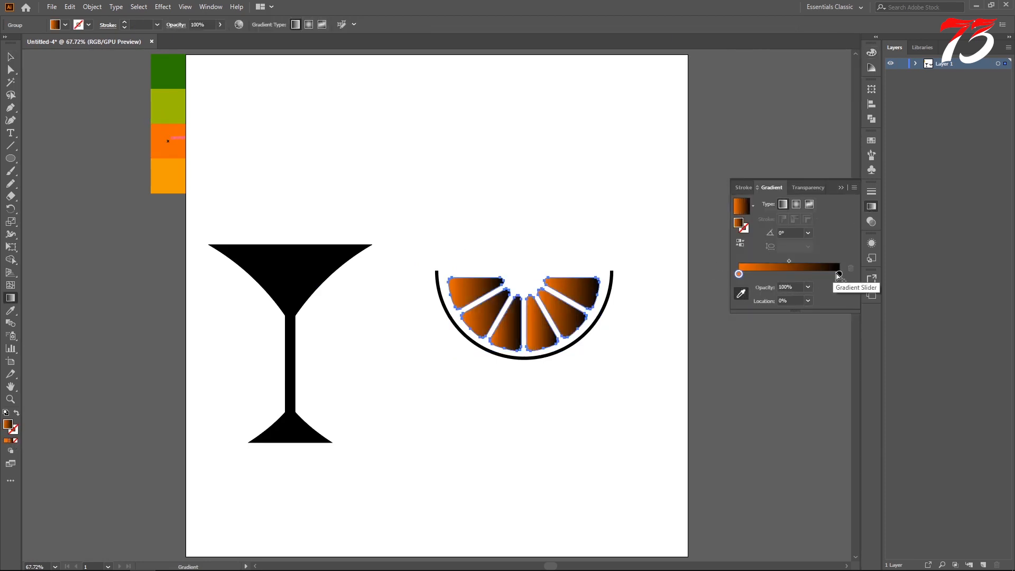
left_click_drag(839, 274, 836, 275)
left_click(179, 171)
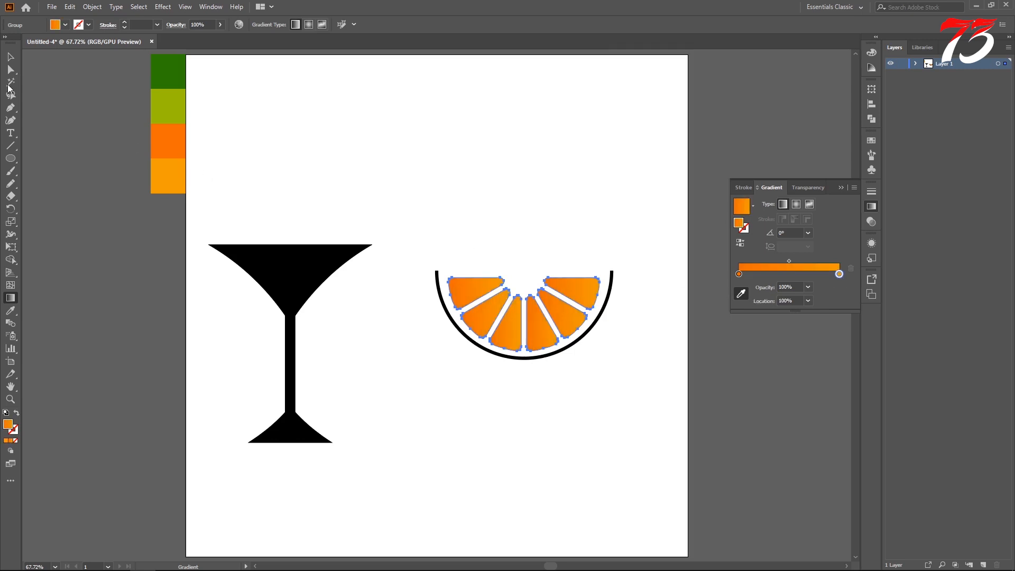
left_click(9, 56)
left_click(840, 187)
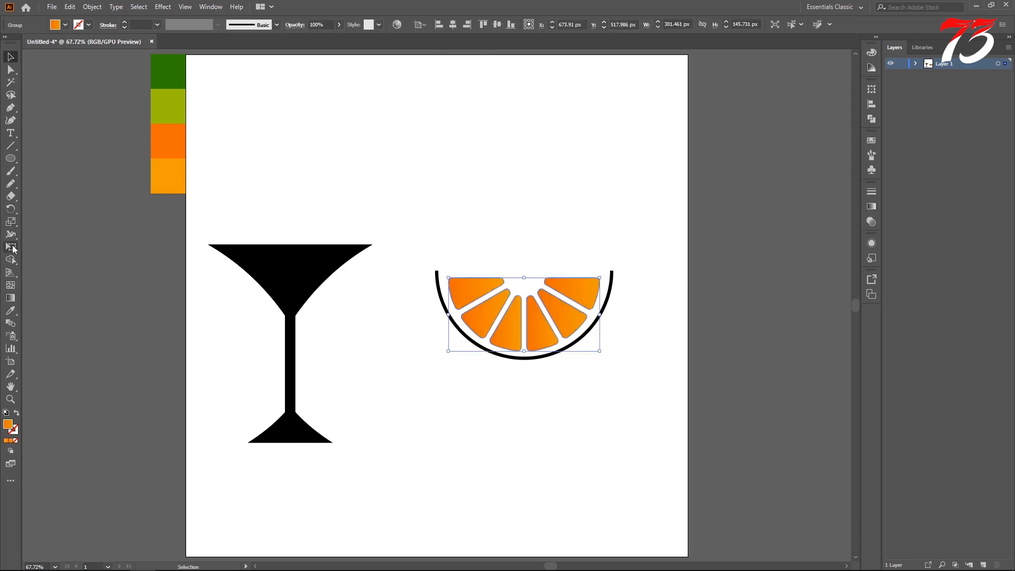
Redirect the wedges' gradient to about 89°, with dark orange at the rounded bottom and light orange at the top.
left_click(11, 298)
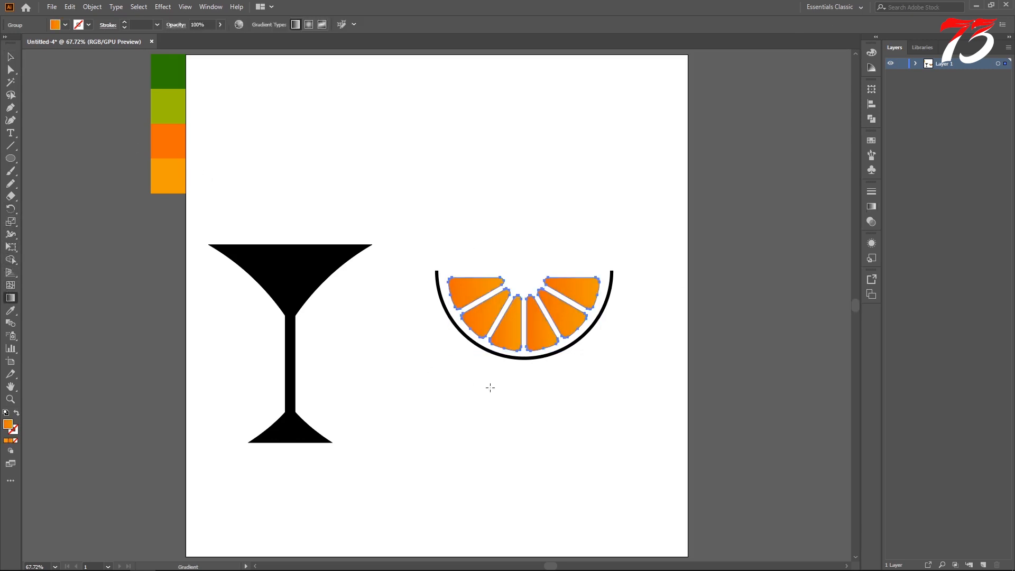
left_click_drag(526, 259, 526, 218)
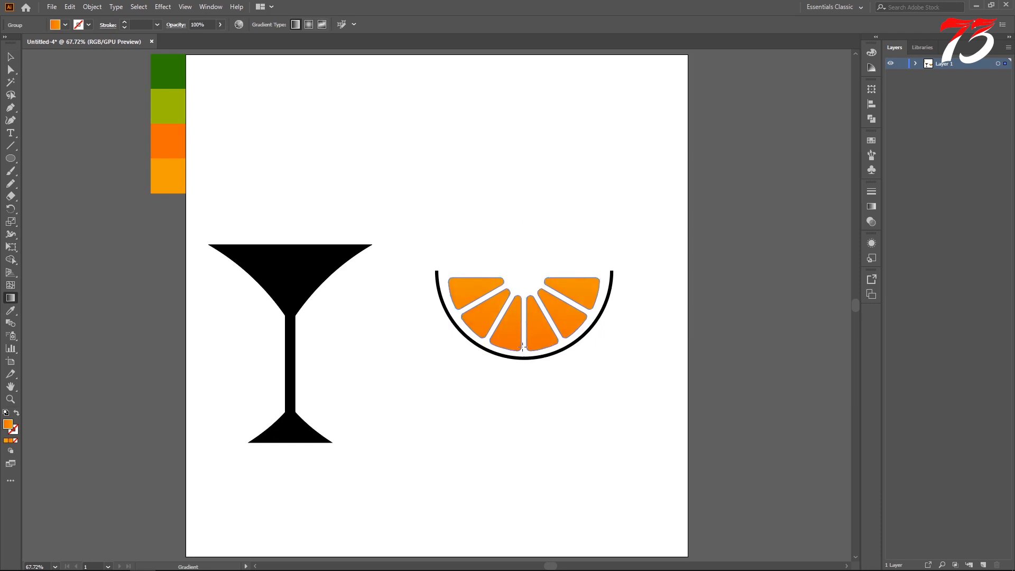
left_click_drag(523, 346, 521, 290)
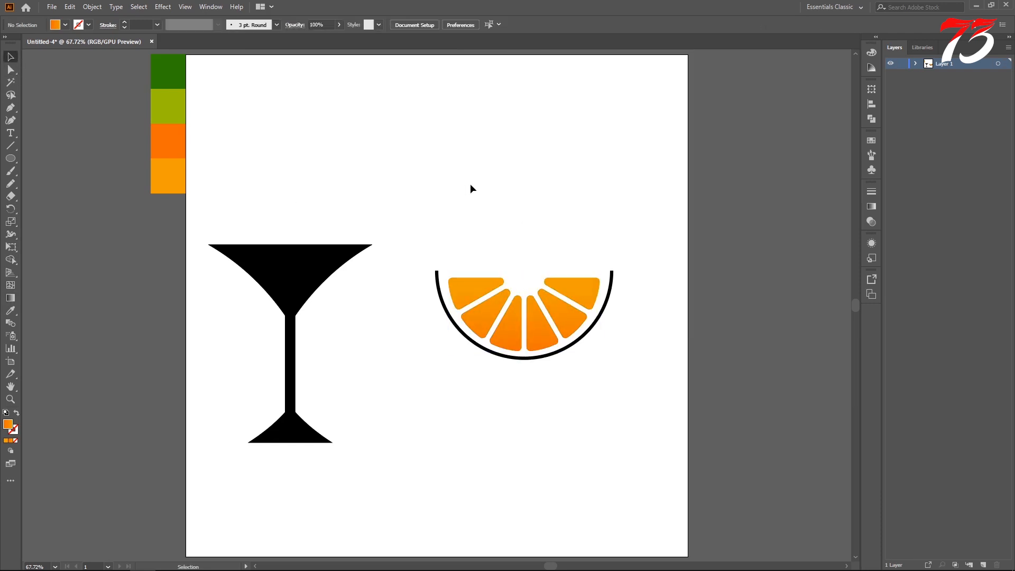
Shift the midpoint of the wedges' orange gradient to a location of about 45.88%.
left_click(872, 207)
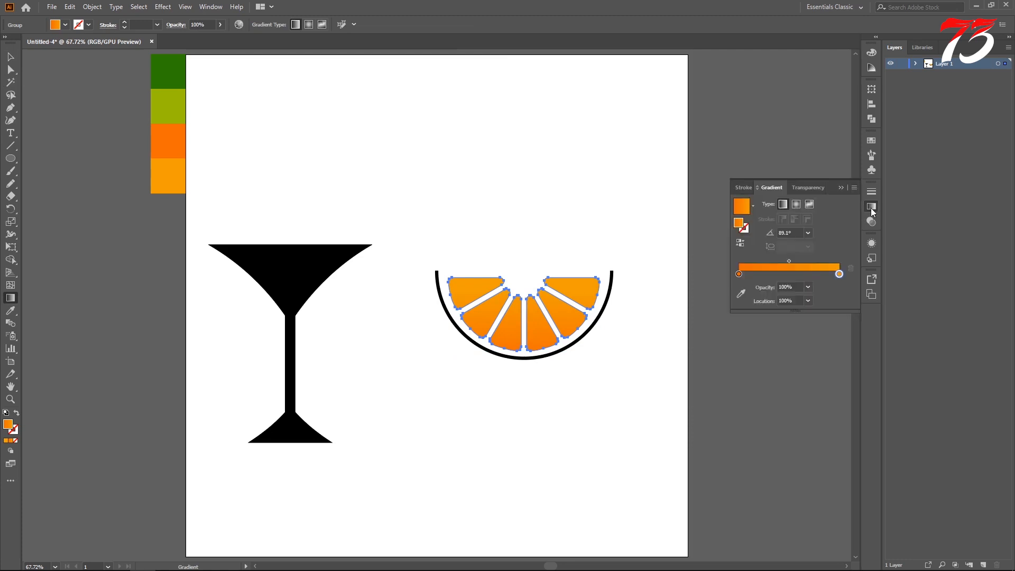
left_click_drag(787, 261, 784, 262)
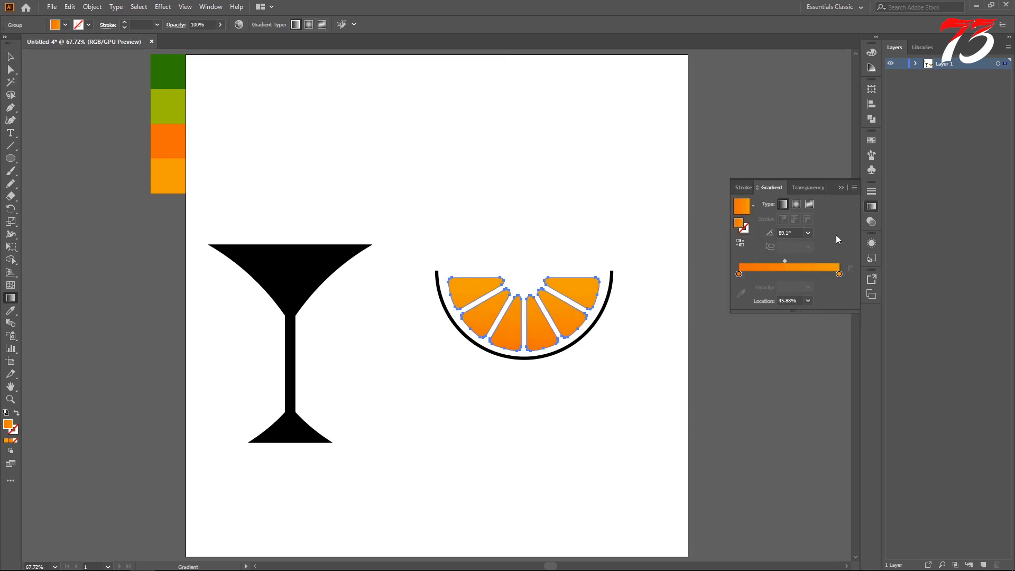
left_click(841, 188)
key("v")
left_click(593, 242)
left_click(610, 280)
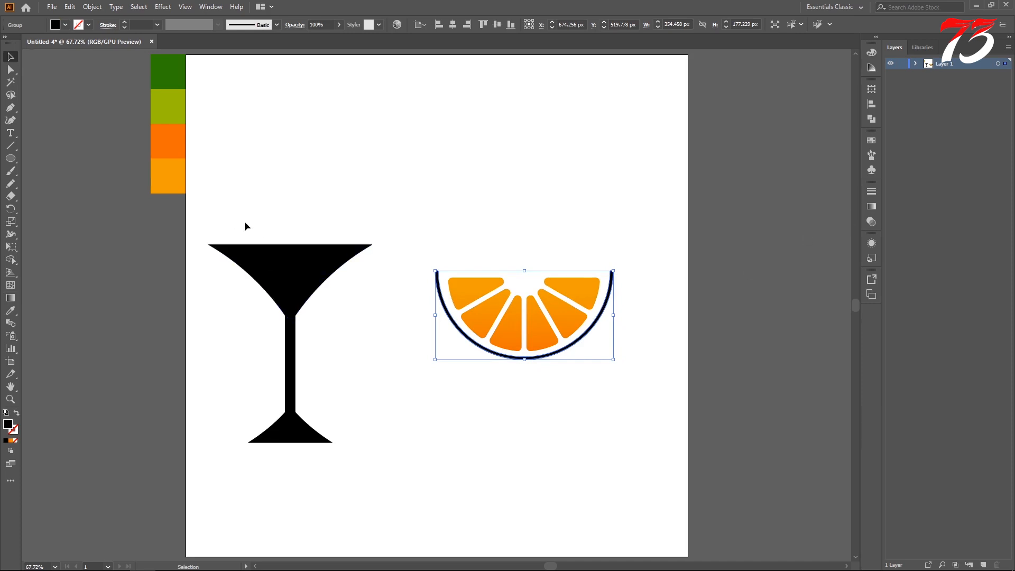
Unite the cocktail glass's bowl, stem and base into one shape with Pathfinder.
left_click_drag(245, 224, 329, 468)
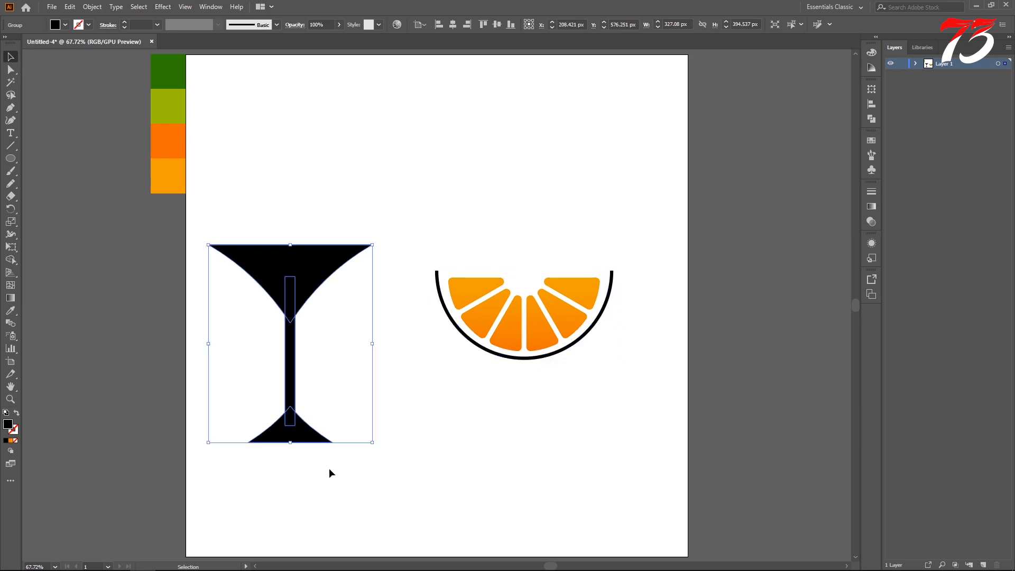
left_click(870, 115)
left_click(749, 113)
left_click(842, 79)
Fill the cocktail glass with a linear gradient from the dark green swatch color to the light green one.
left_click(868, 209)
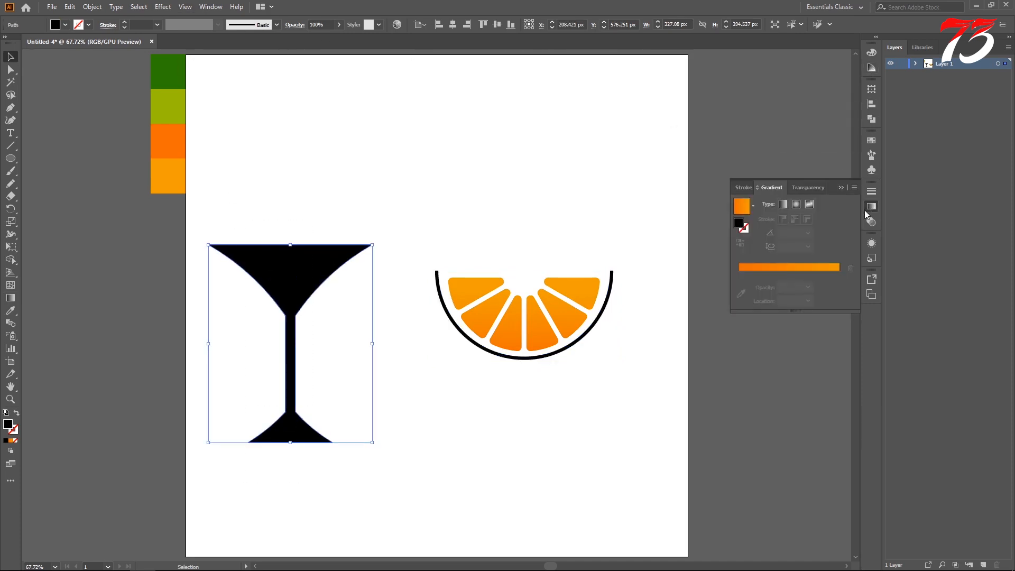
left_click(752, 206)
left_click(703, 225)
left_click(738, 274)
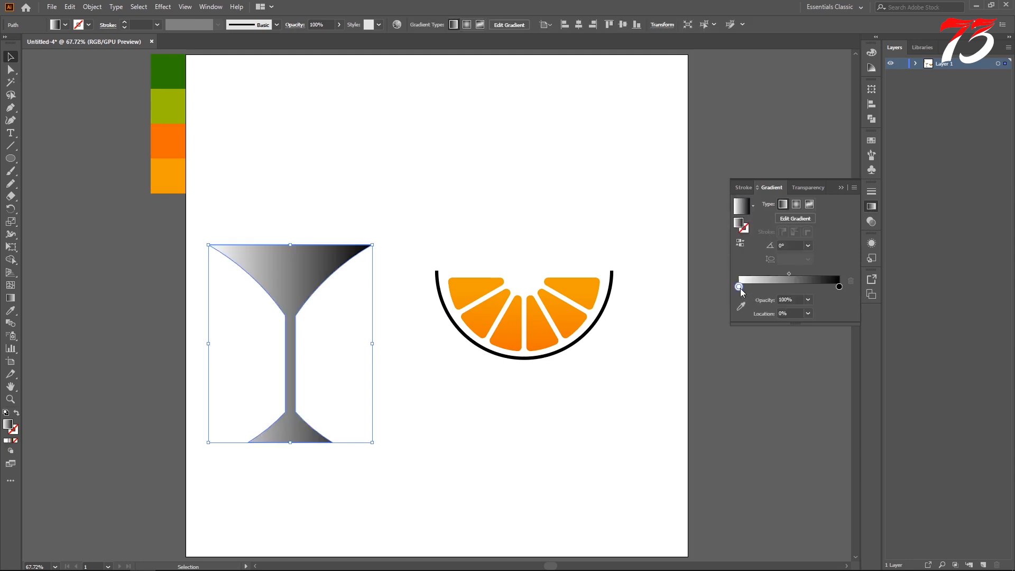
left_click(740, 293)
left_click(172, 68)
left_click(839, 274)
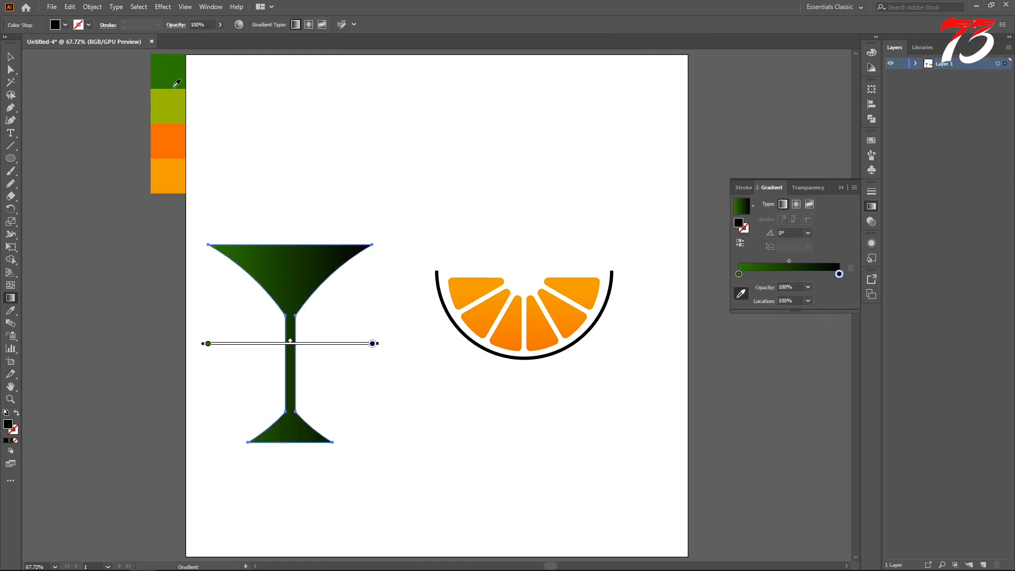
left_click(175, 105)
key("v")
left_click(841, 187)
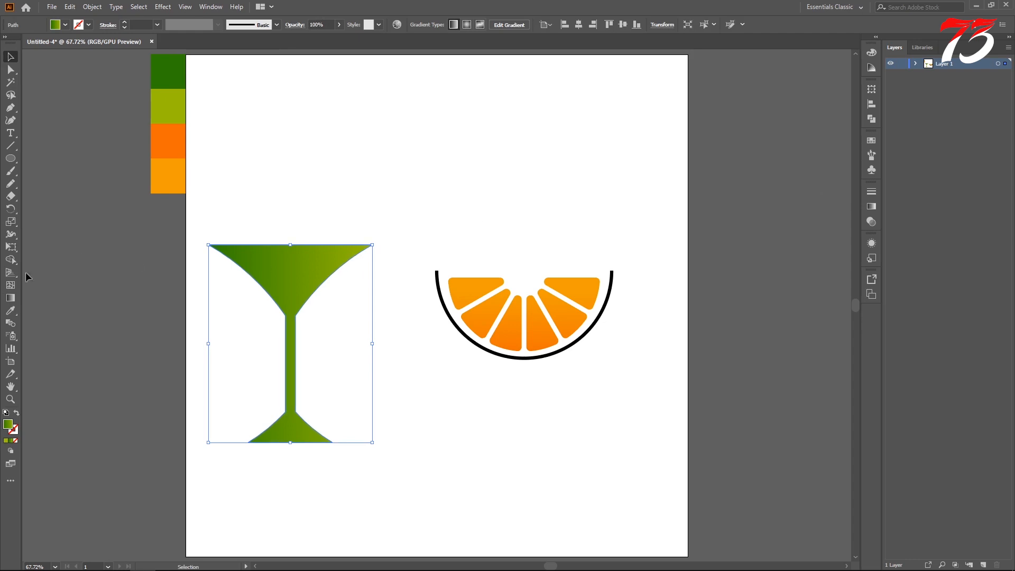
Run the glass's green gradient vertically from the base to just below the rim, then deselect and reselect the glass.
left_click(8, 299)
left_click_drag(288, 442, 290, 249)
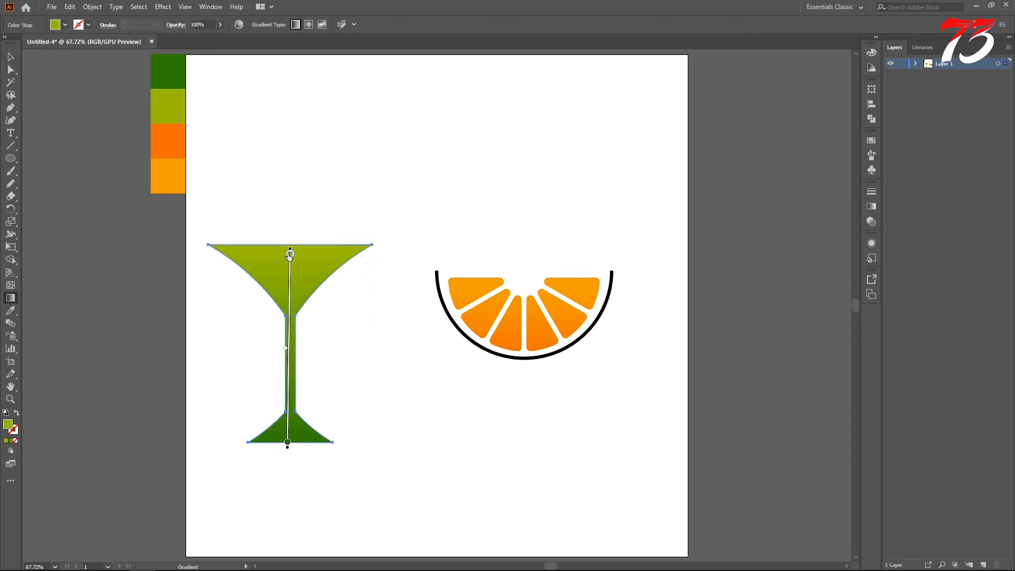
key("v")
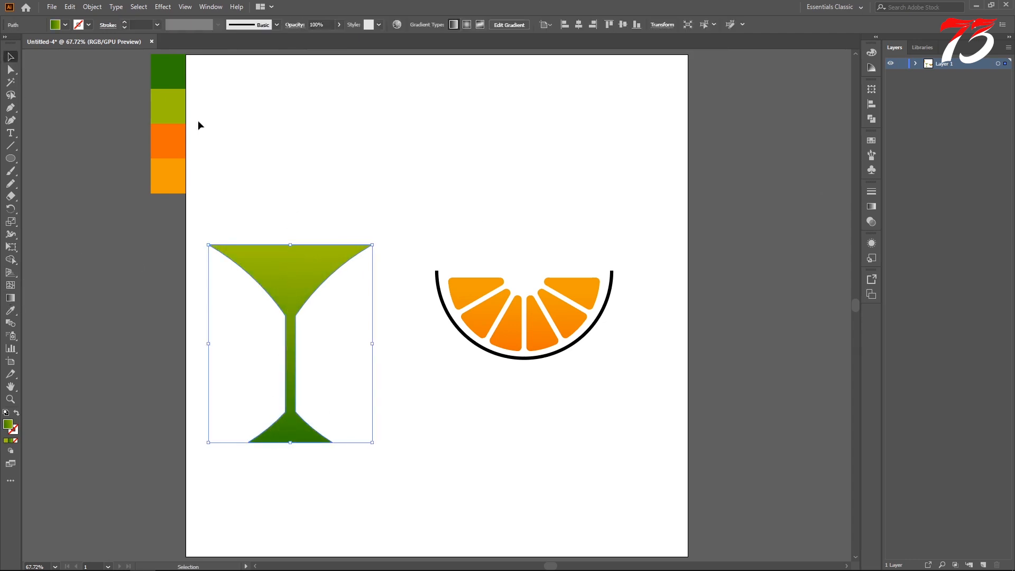
left_click(197, 125)
key("g")
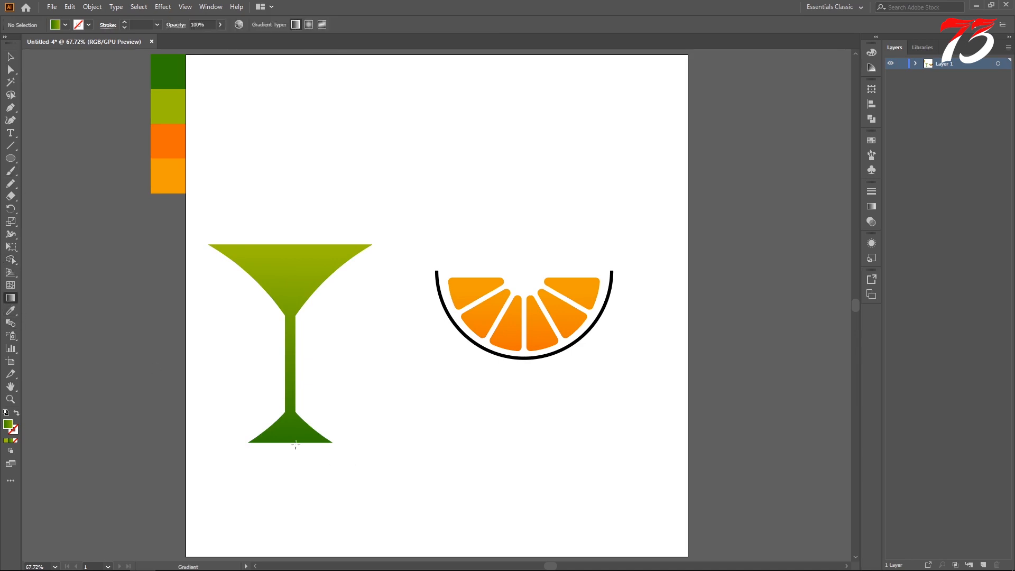
left_click(259, 286)
key("v")
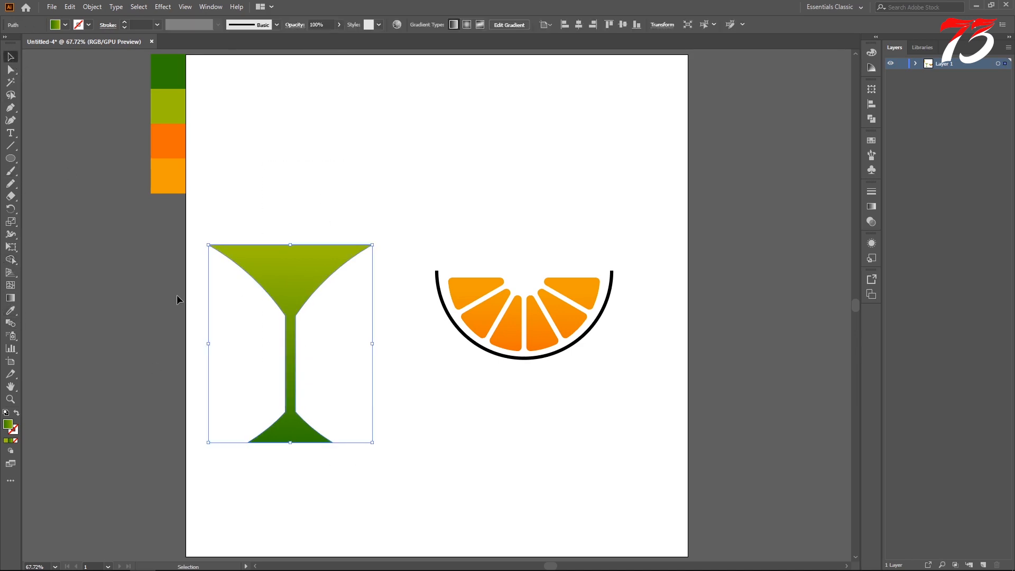
Redraw the glass's vertical gradient from just below the base to well above the rim.
left_click(11, 297)
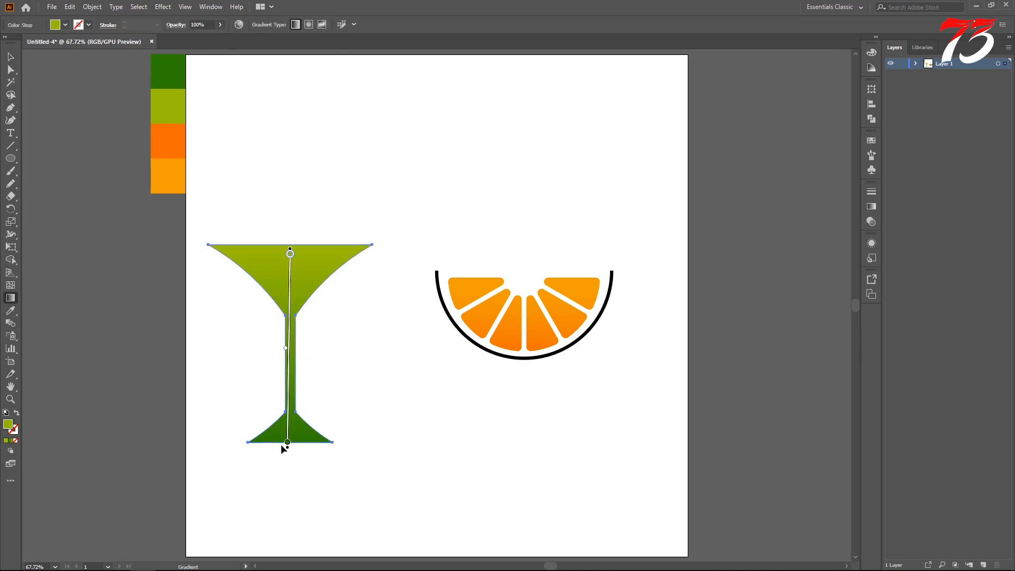
left_click_drag(288, 458, 290, 153)
left_click(11, 57)
left_click(397, 522)
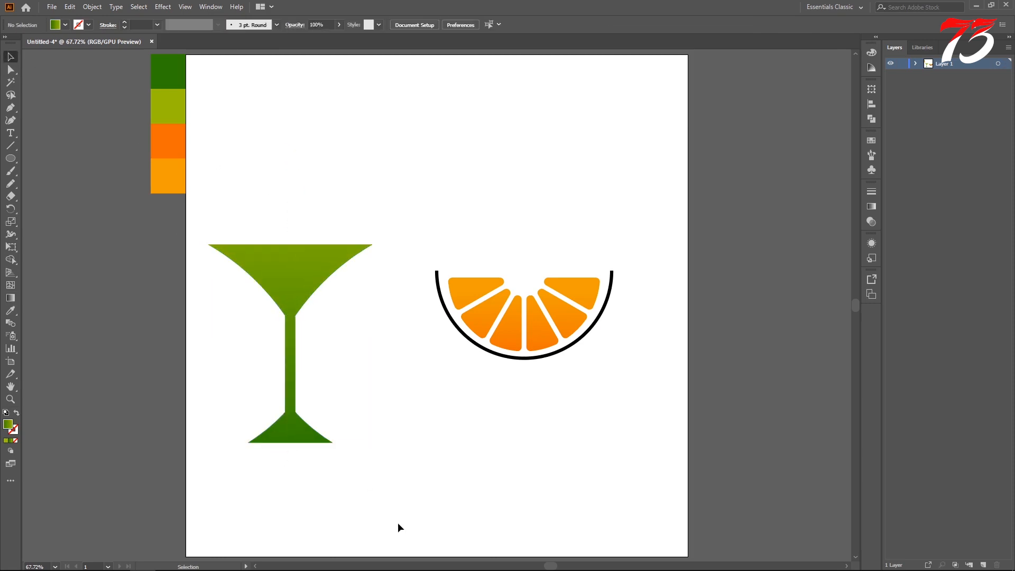
Copy the glass's green gradient onto the citrus rind arc with the Eyedropper and reselect the arc.
left_click(441, 310)
key("i")
left_click(306, 259)
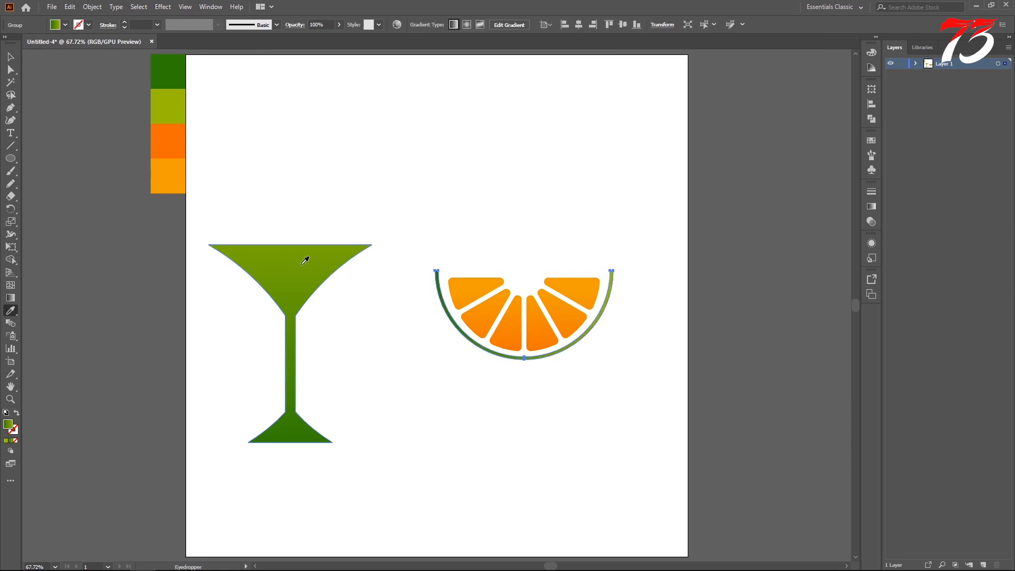
left_click(11, 57)
left_click(545, 362)
left_click(546, 357)
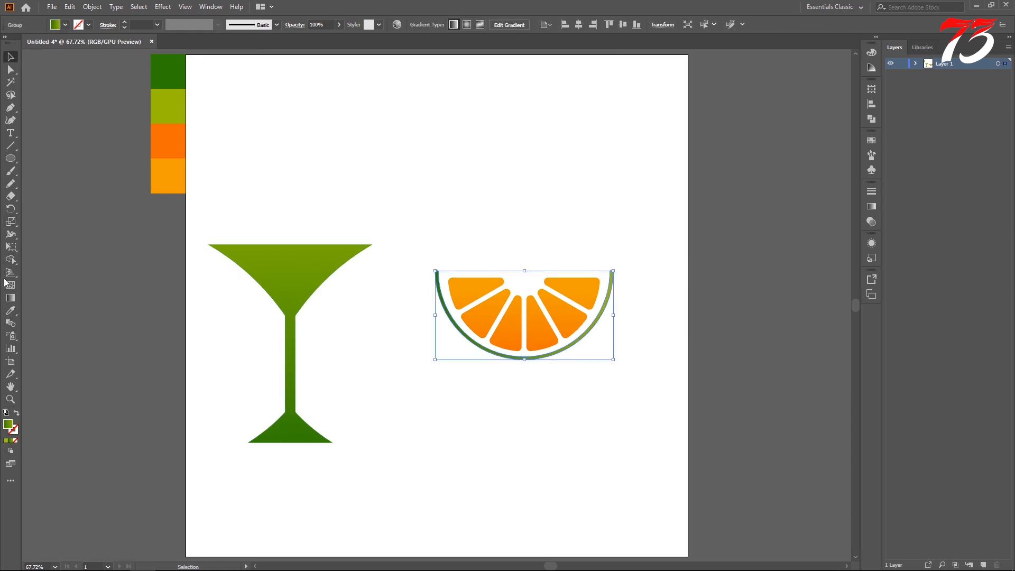
Redraw the rind arc's gradient upward across the slice, then replace it with the solid dark green swatch color.
key("g")
left_click_drag(517, 285, 511, 234)
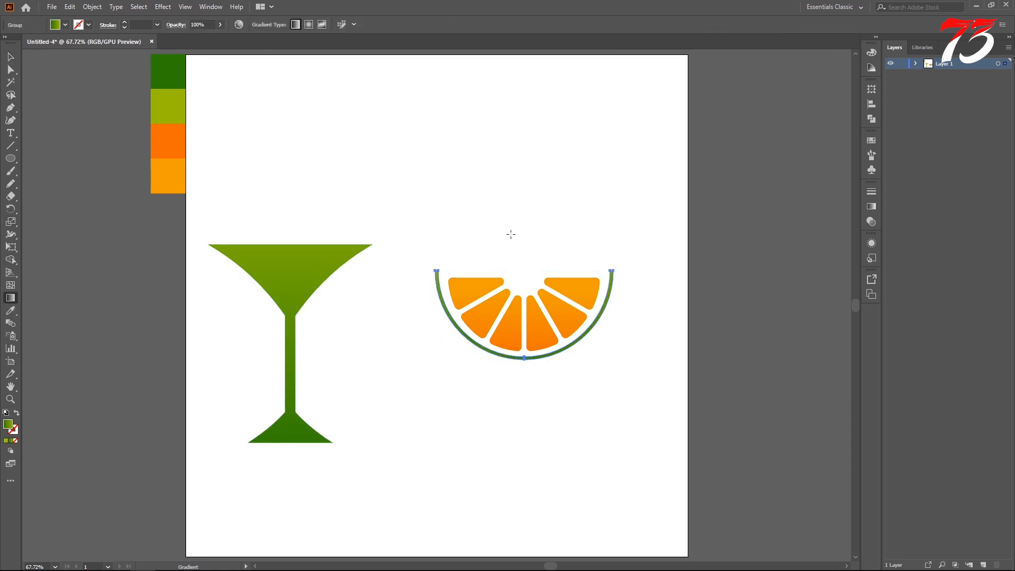
key("i")
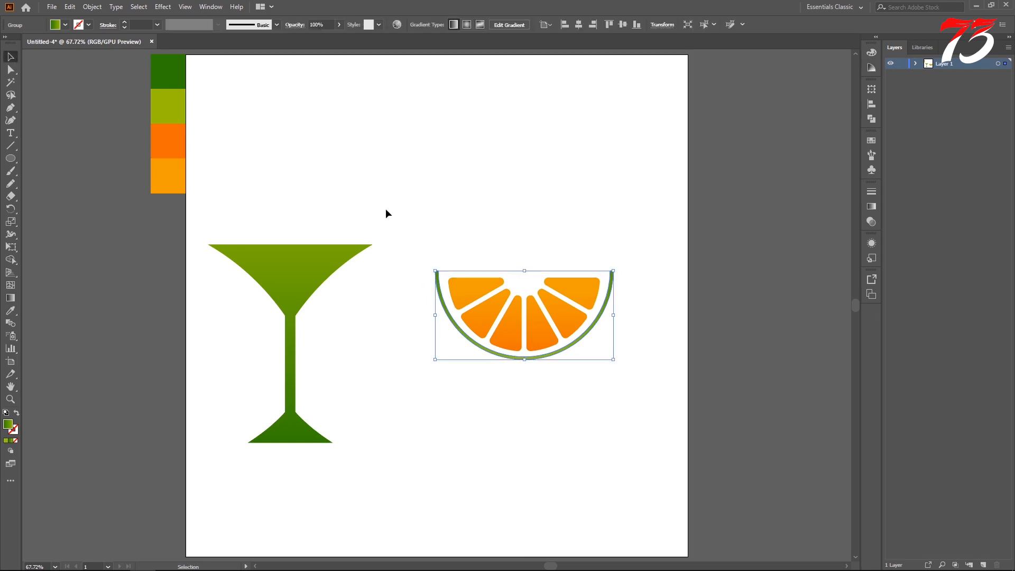
left_click(168, 66)
key("v")
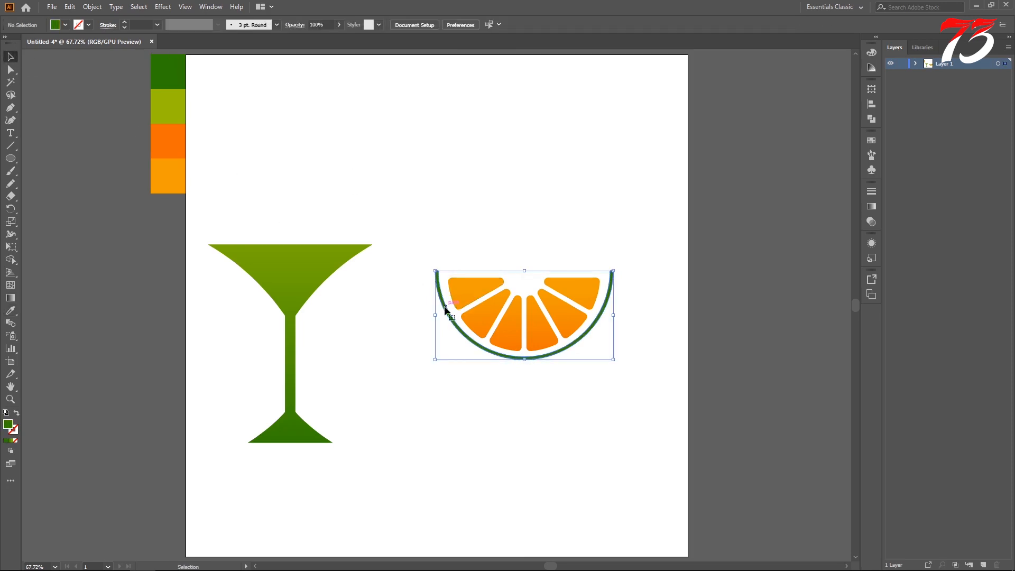
Change the rind arc's fill to a brighter, lighter green chosen in the Color Picker.
double_click(7, 424)
left_click(485, 243)
left_click(619, 212)
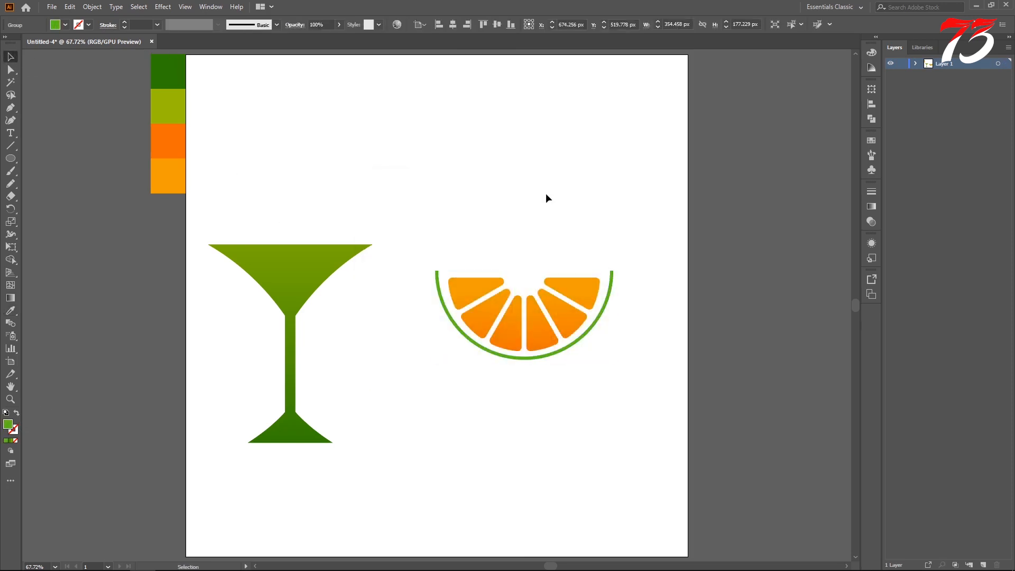
left_click(529, 199)
Thicken the citrus rind arc with a 7 pt bright green stroke.
key("ctrl+1")
left_click(473, 341)
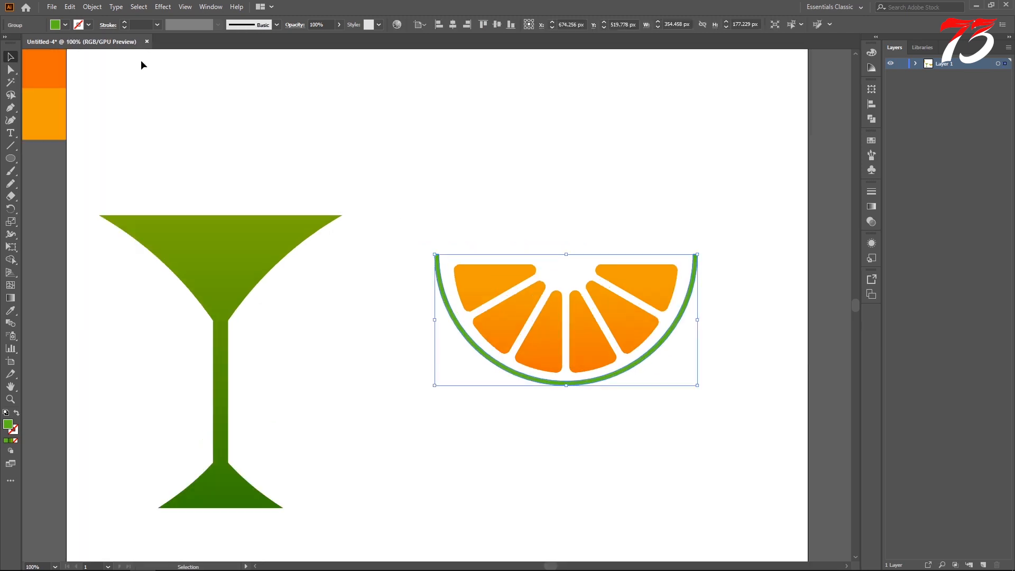
left_click(125, 24)
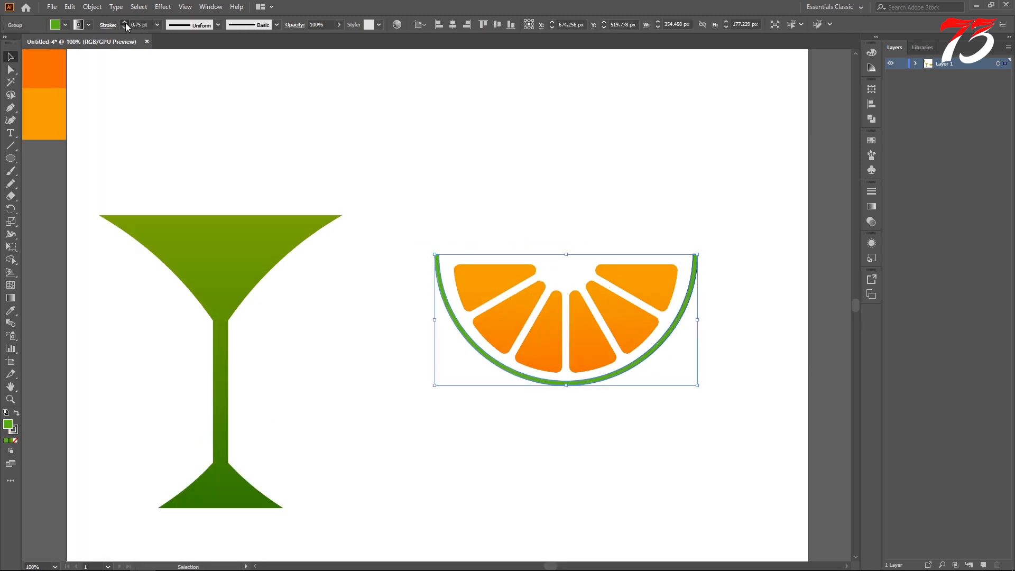
left_click(74, 25)
left_click(57, 49)
left_click(420, 188)
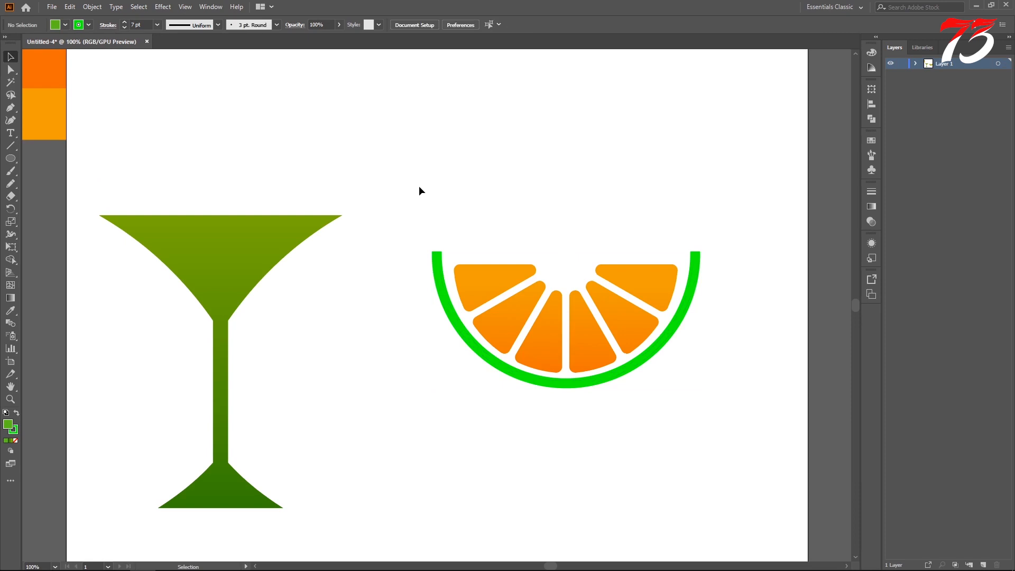
Expand the rind arc so its 7 pt stroke becomes a filled shape.
key("ctrl+minus")
key("ctrl+minus")
left_click(487, 343)
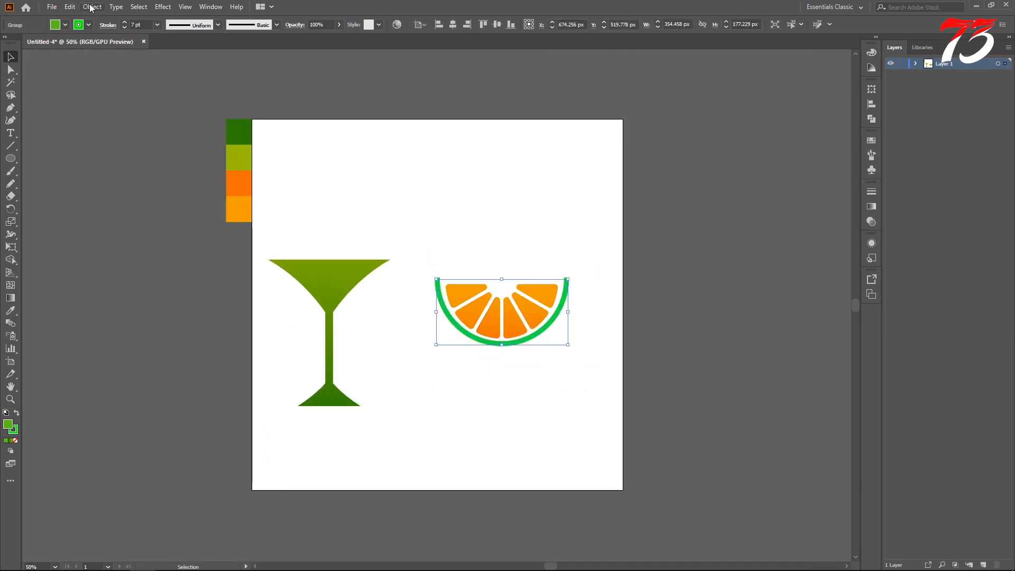
left_click(91, 8)
left_click(114, 143)
left_click(429, 293)
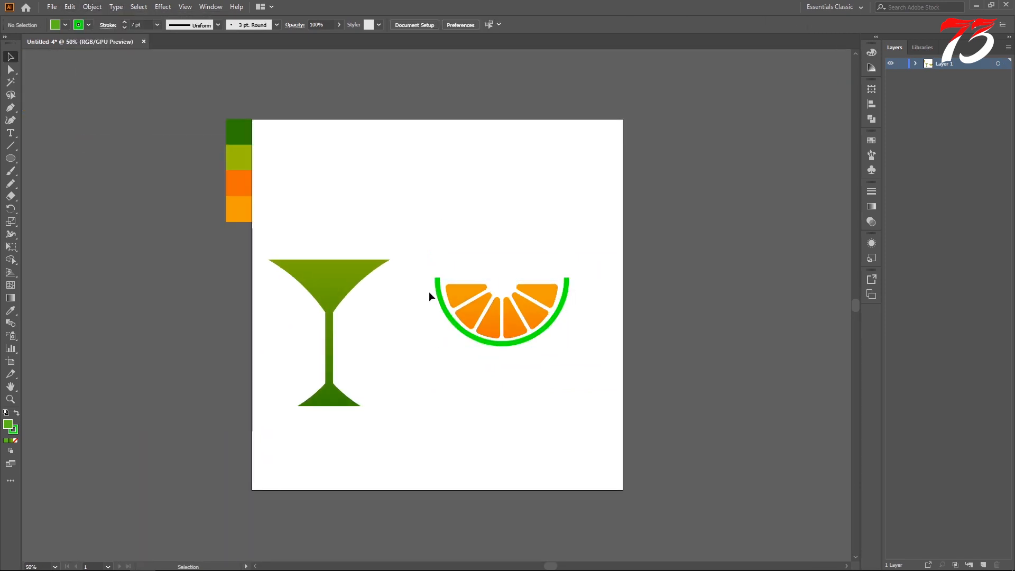
left_click(437, 298)
left_click(92, 7)
left_click(108, 131)
left_click(476, 338)
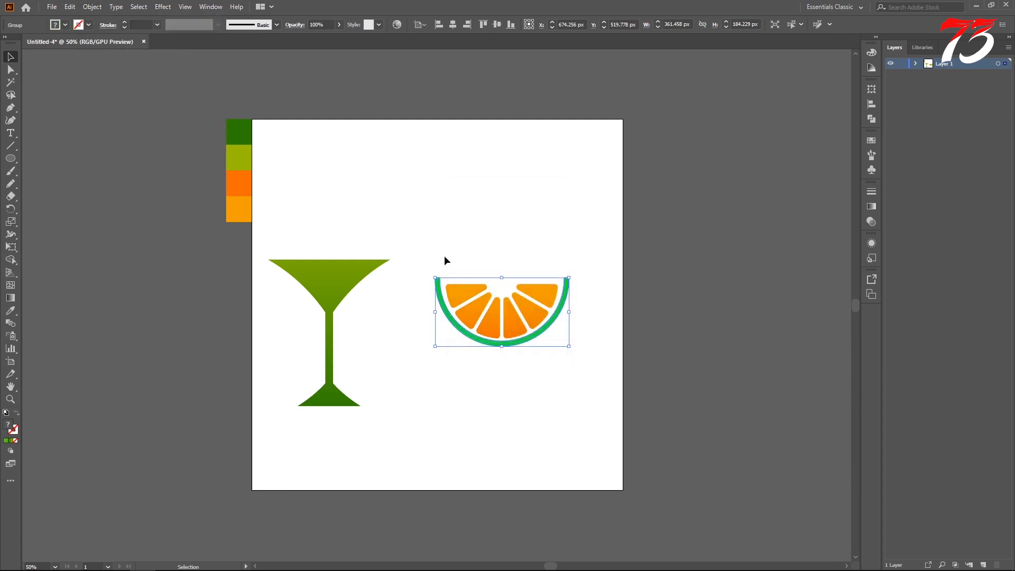
Unite the expanded rind pieces into one shape and copy the glass's green gradient onto it with the Eyedropper.
left_click(870, 119)
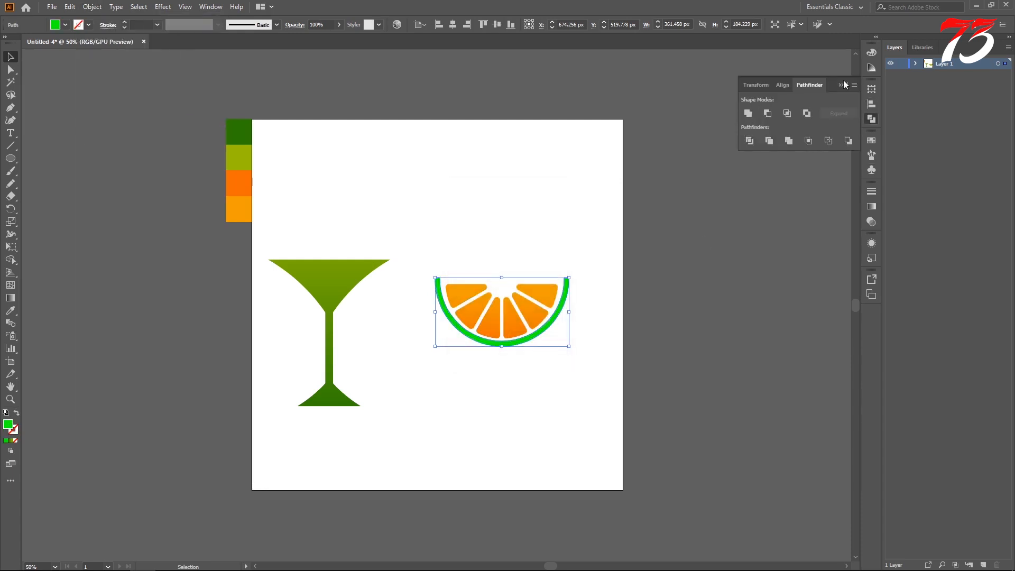
key("i")
left_click(333, 268)
key("ctrl+plus")
key("ctrl+plus")
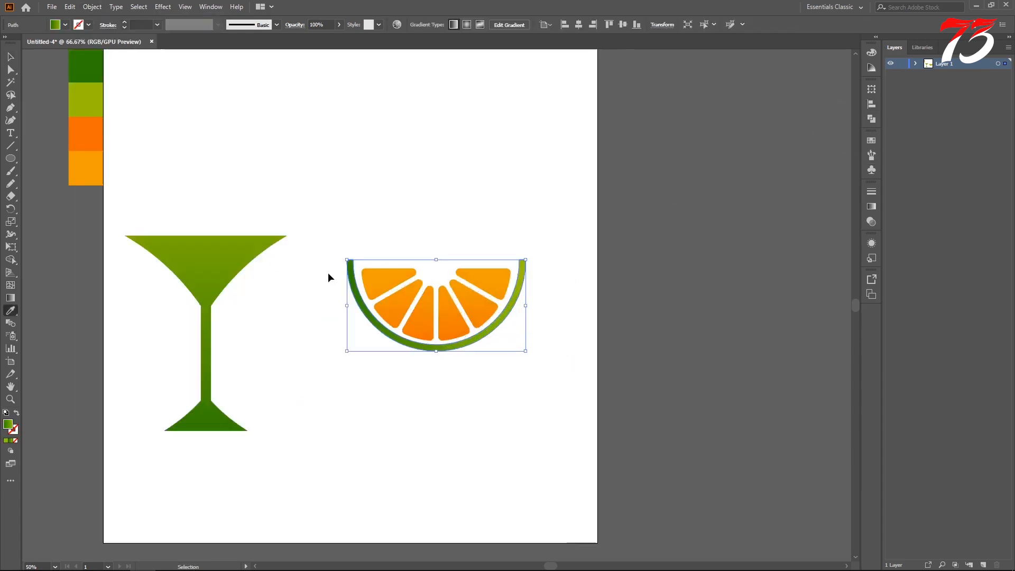
key("v")
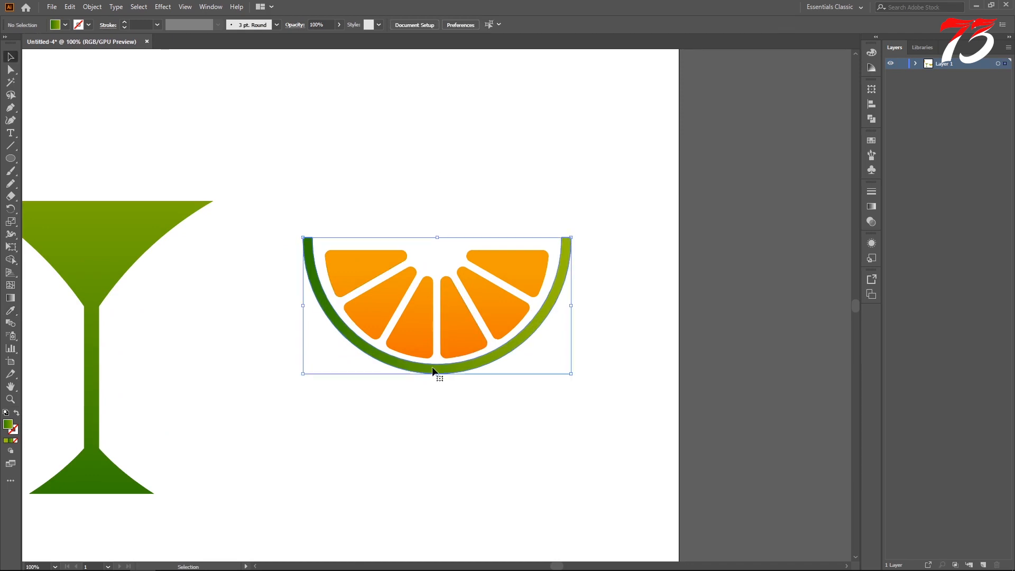
Shift the rind's gradient start and midpoint toward the glass so light green covers most of the arc.
left_click(10, 297)
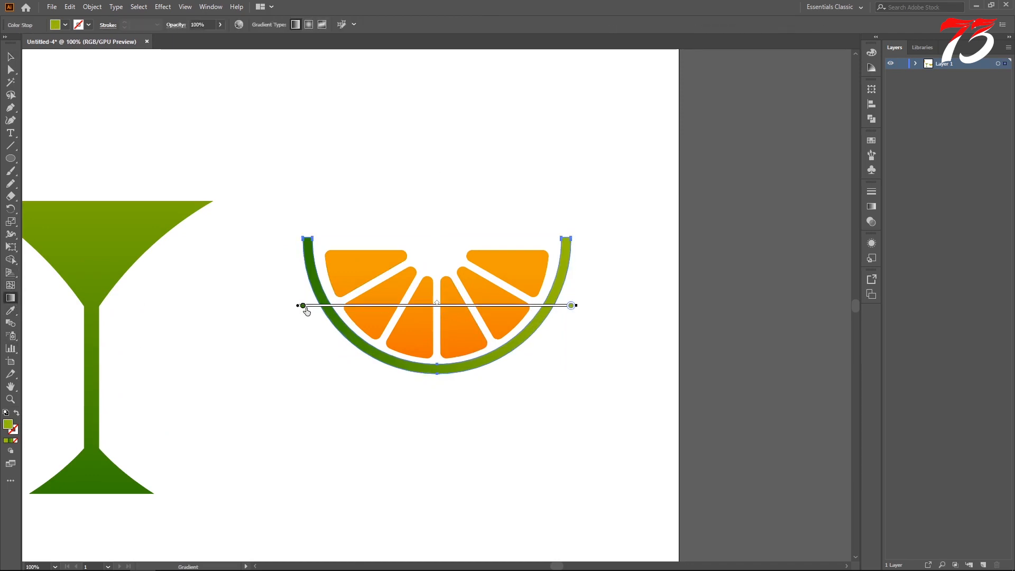
left_click_drag(303, 307, 221, 305)
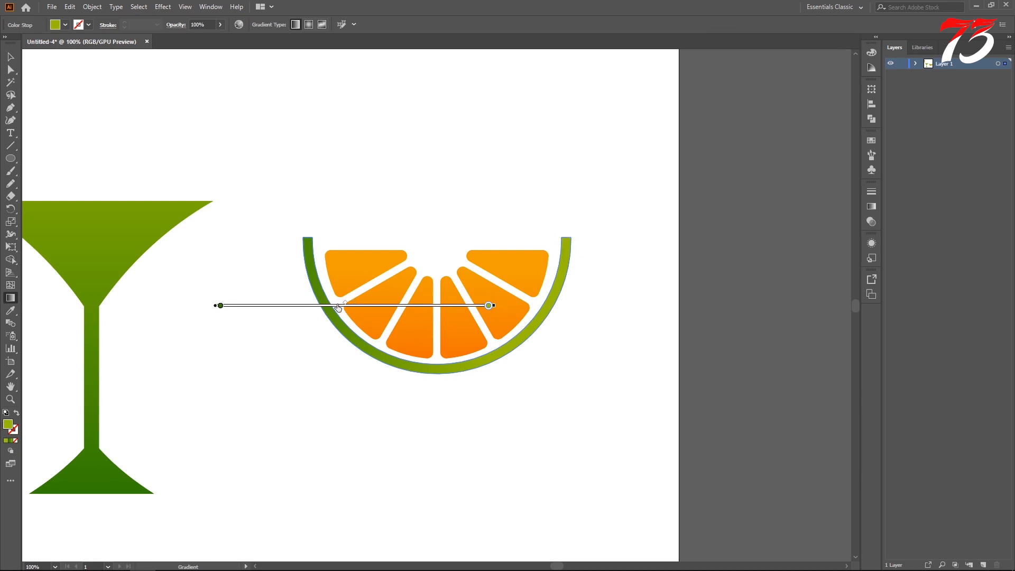
left_click_drag(338, 307, 278, 305)
left_click(9, 60)
left_click(278, 137)
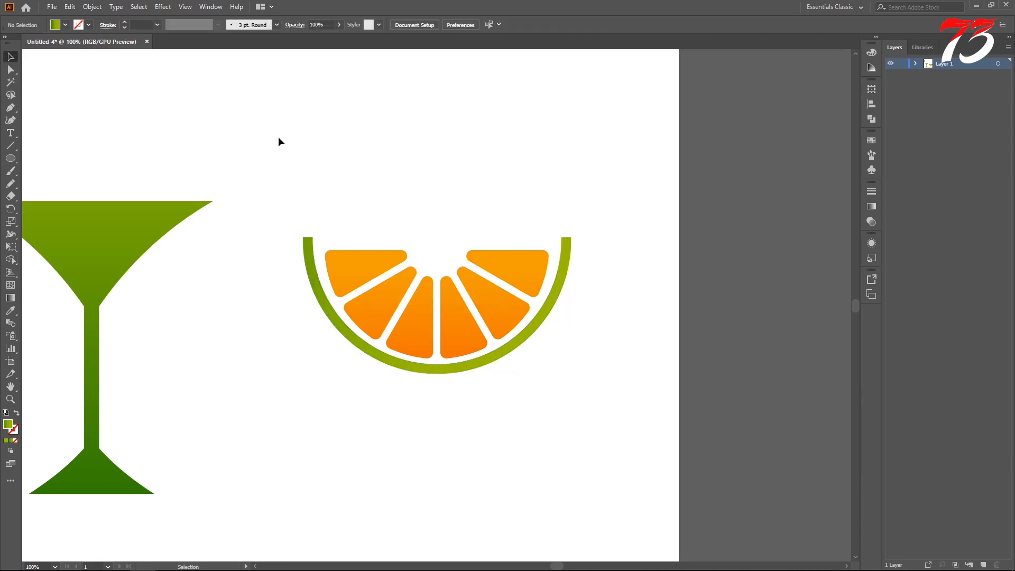
Group the citrus segments with the rind and move the slice off the artboard beside the color swatches.
key("ctrl+minus")
key("ctrl+minus")
left_click_drag(334, 220, 562, 396)
key("ctrl+g")
left_click_drag(340, 339, 458, 333)
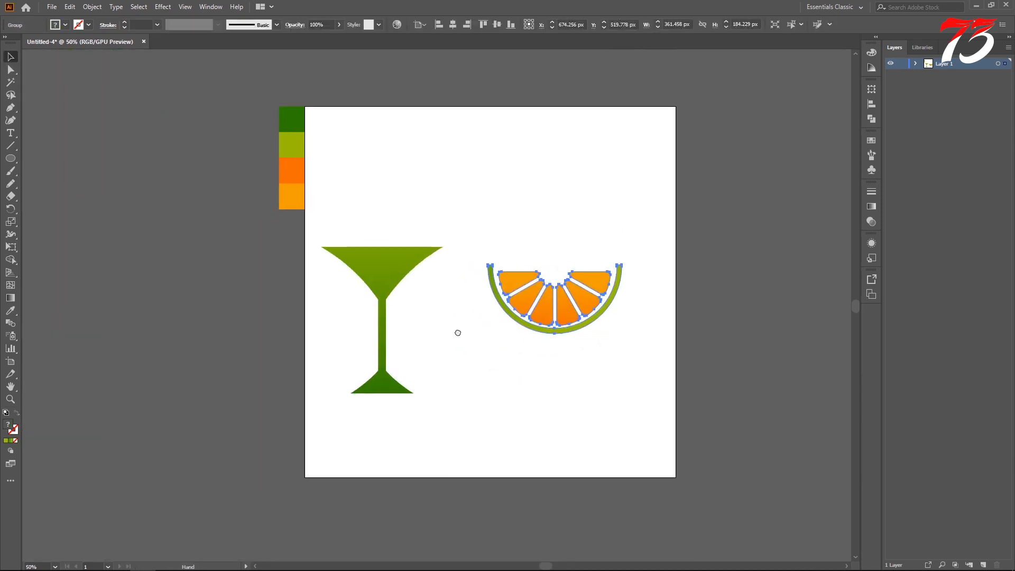
left_click_drag(562, 302, 258, 313)
Center the cocktail glass on the artboard and enlarge it proportionally.
left_click_drag(398, 272, 535, 273)
left_click(579, 24)
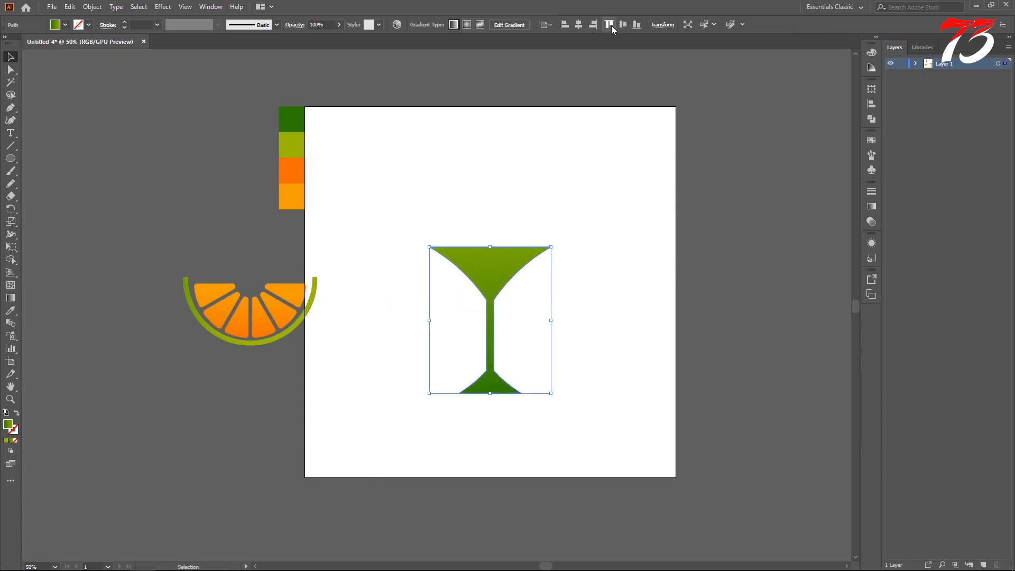
left_click(623, 24)
left_click_drag(490, 365, 487, 420)
left_click(601, 404)
left_click_drag(503, 273, 504, 279)
left_click(370, 296)
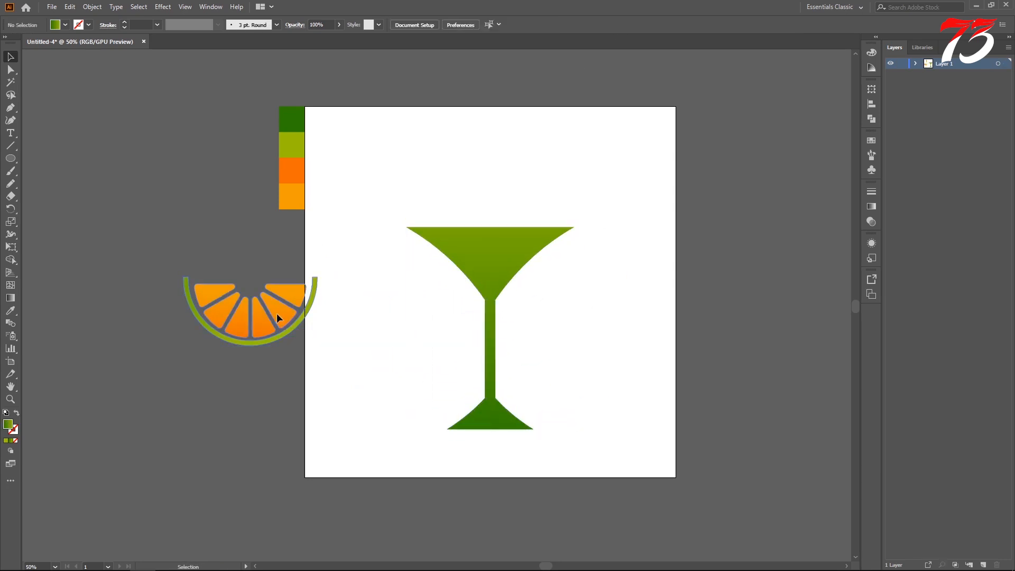
Place the citrus slice behind the glass's stem and rotate it about 45 degrees clockwise.
left_click_drag(279, 315, 459, 350)
left_click_drag(497, 312, 512, 344)
key("ctrl+z")
left_click_drag(453, 360, 487, 368)
left_click(525, 336)
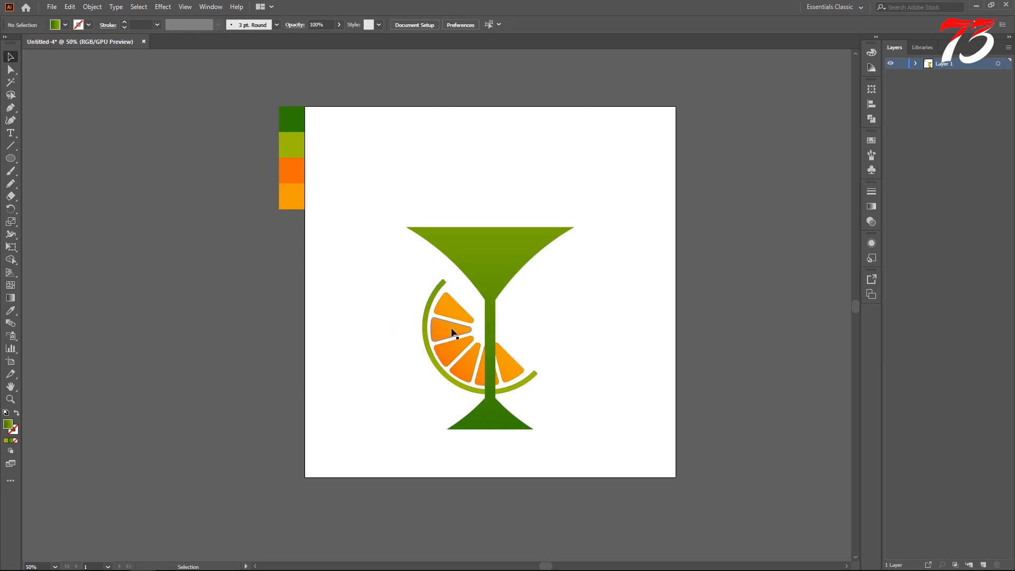
Enlarge the rotated citrus slice and position it so it curves around the stem below the bowl.
mouse_move(456, 329)
left_mouse_down()
mouse_move(440, 328)
mouse_move(446, 336)
left_mouse_up()
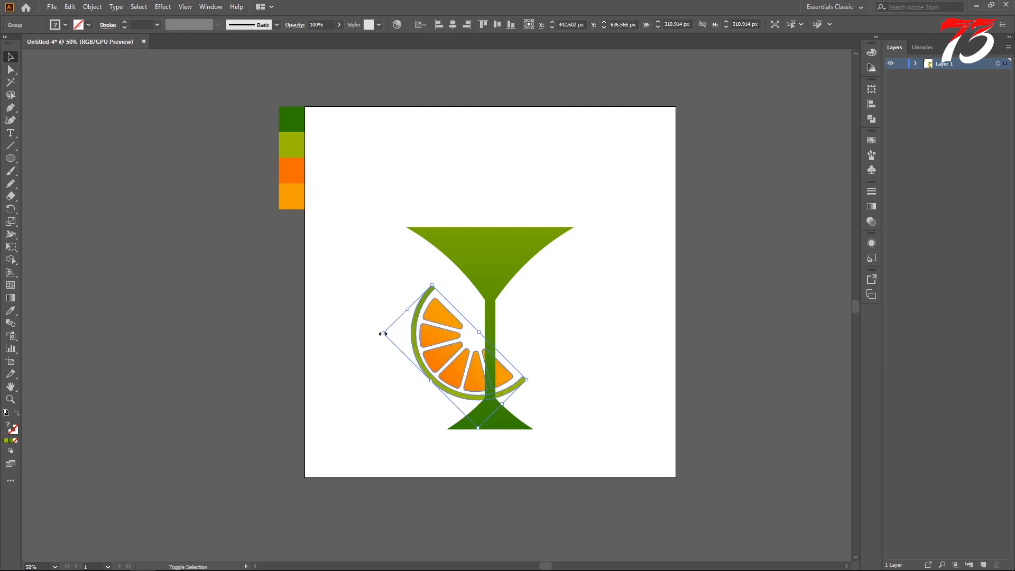
left_click_drag(383, 334, 332, 317)
left_click(341, 323)
left_click_drag(427, 362, 445, 362)
left_click(605, 371)
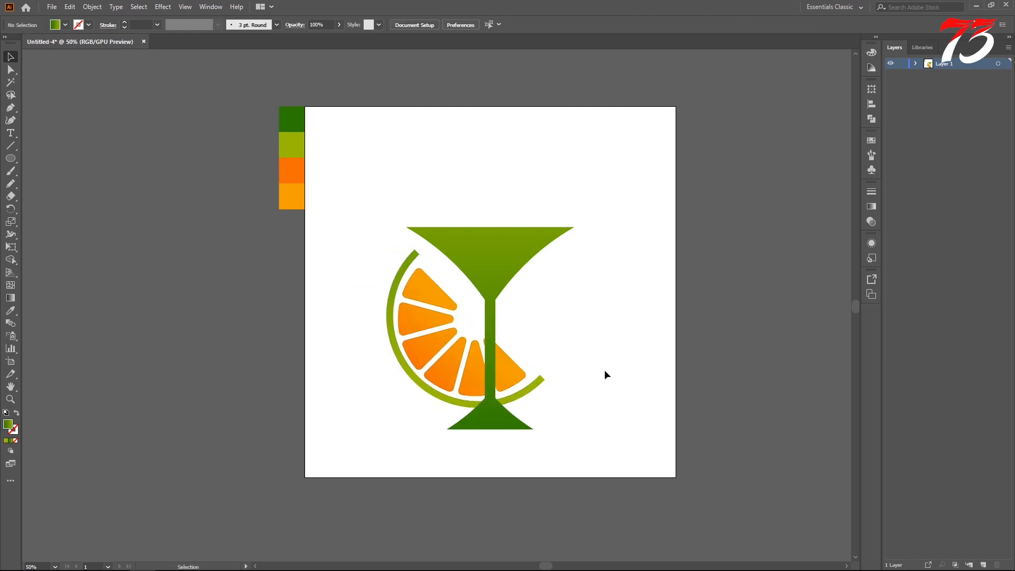
Rotate the citrus slice slightly counterclockwise, shrink it a little and nudge it so the rind meets the base's top.
left_click(535, 383)
left_click_drag(551, 379, 552, 371)
left_click_drag(515, 408, 506, 400)
left_click_drag(423, 324, 431, 327)
left_click(545, 346)
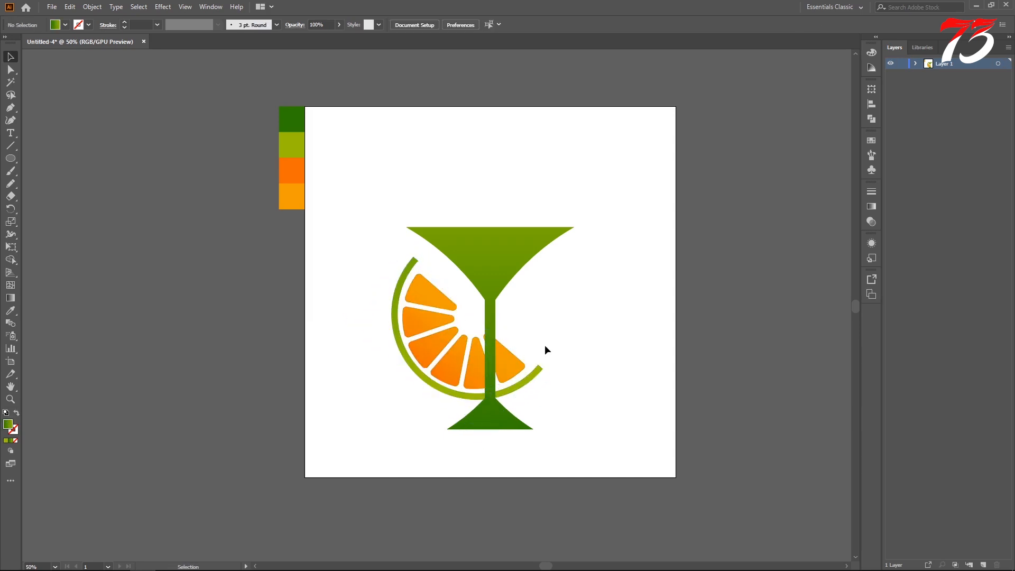
Draw a diagonal line about 137 by 158 px from inside the bowl to above the rim with a 20 pt green stroke.
left_click_drag(501, 334, 418, 384)
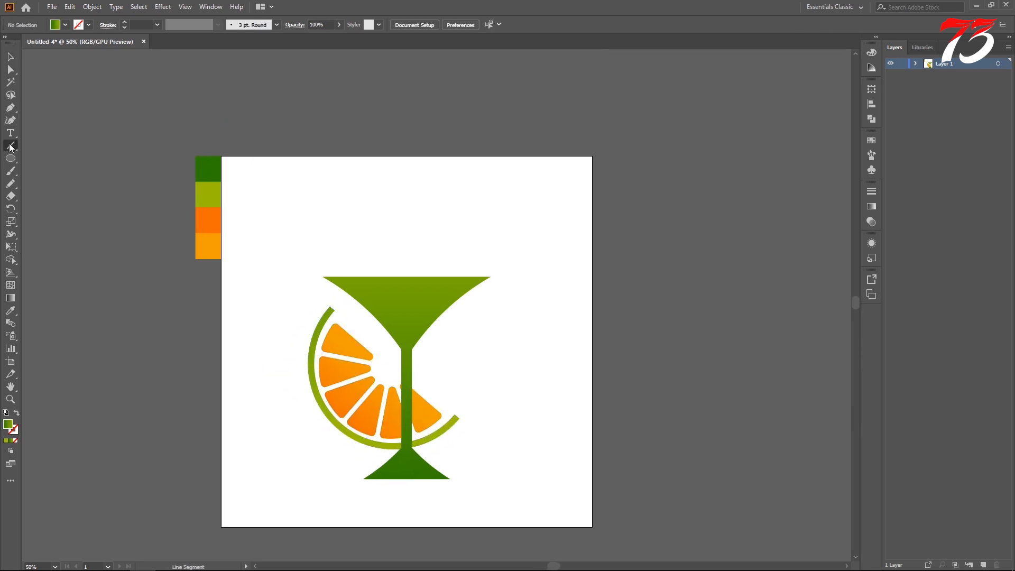
left_click_drag(11, 145, 32, 147)
left_click_drag(421, 290, 472, 233)
left_click(136, 23)
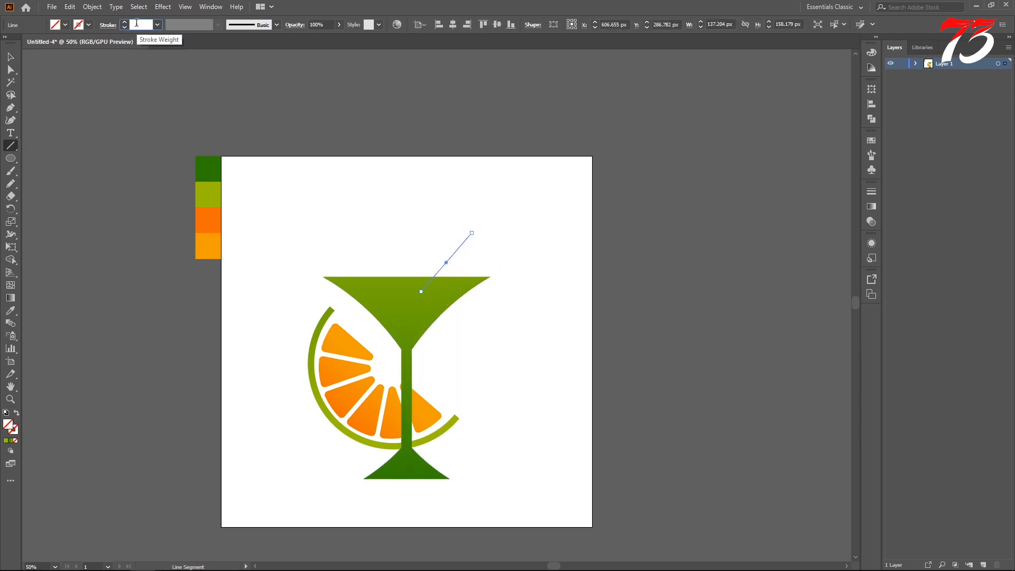
type("10")
key("Return")
type("0")
key("Return")
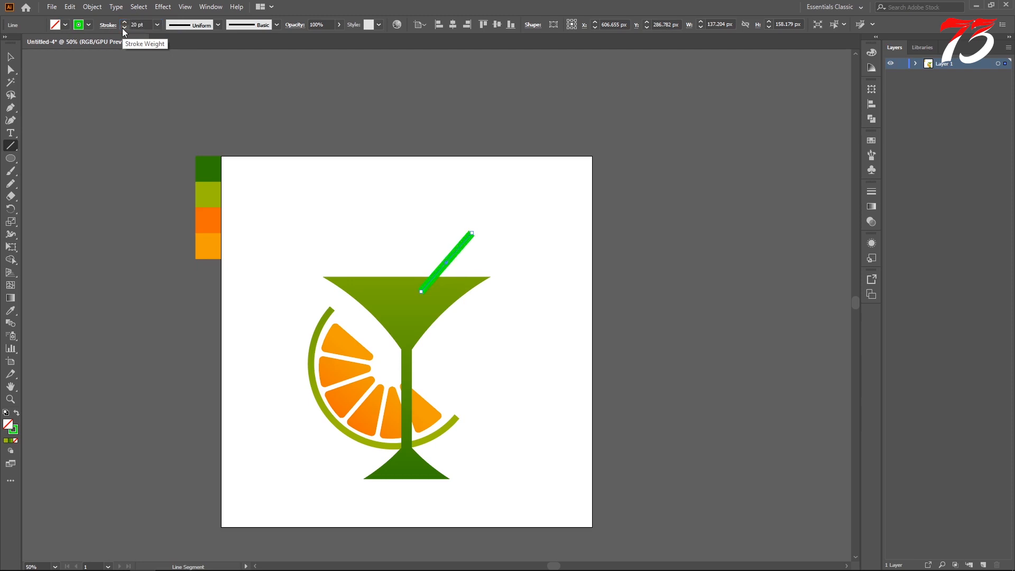
Duplicate the diagonal straw line and rotate the copy into a flatter segment joined to the first line's upper end.
left_click(10, 56)
left_click(417, 258)
left_click_drag(438, 273, 490, 211)
left_click_drag(518, 178, 521, 226)
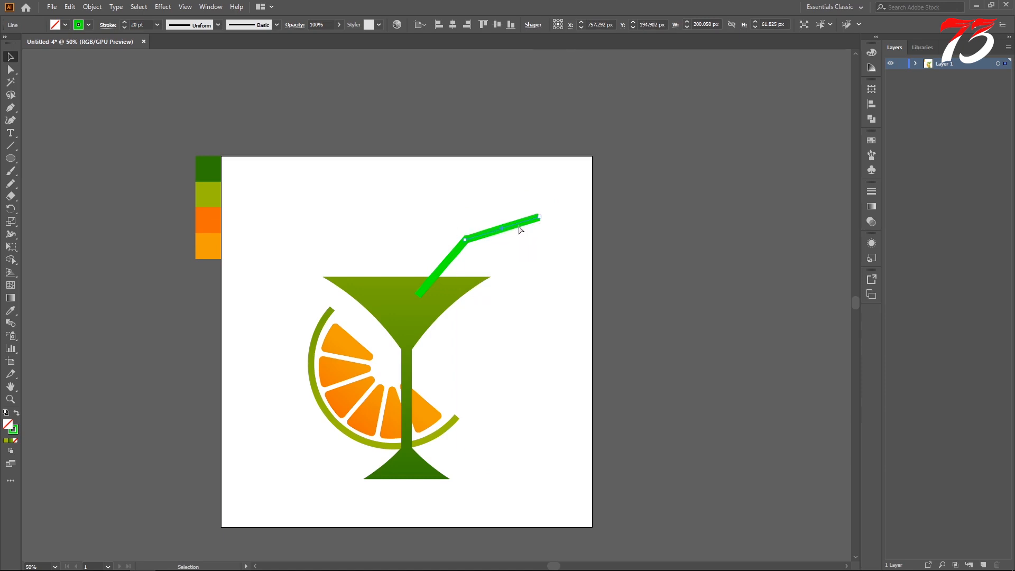
Undo the two straw line segments.
key("ctrl+z")
key("ctrl+z")
key("ctrl+z")
key("ctrl+z")
key("ctrl+z")
key("ctrl+z")
Draw a bent two-segment straw path with the Pen tool, from inside the bowl to above the rim.
key("p")
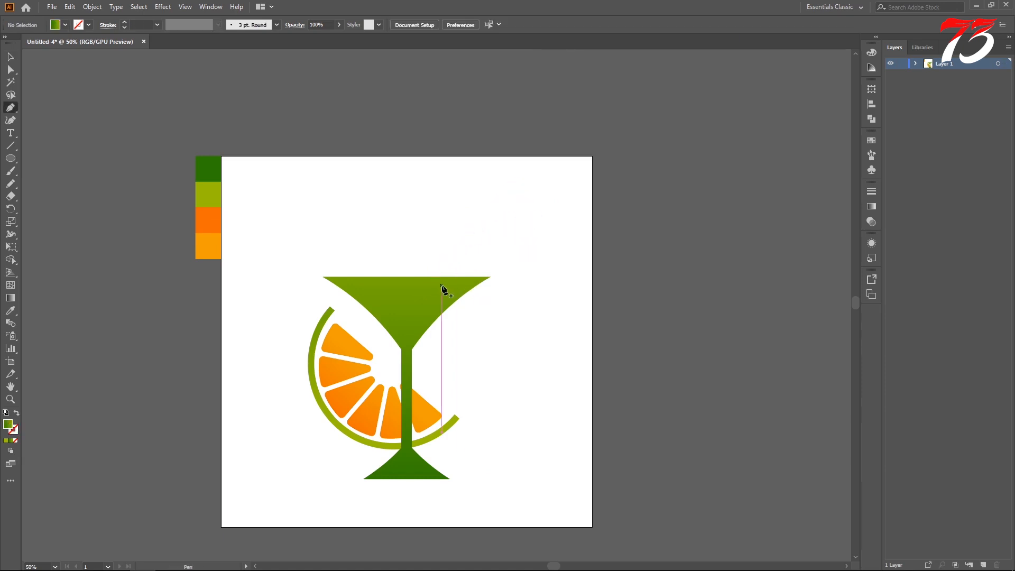
left_click(445, 290)
left_click(476, 246)
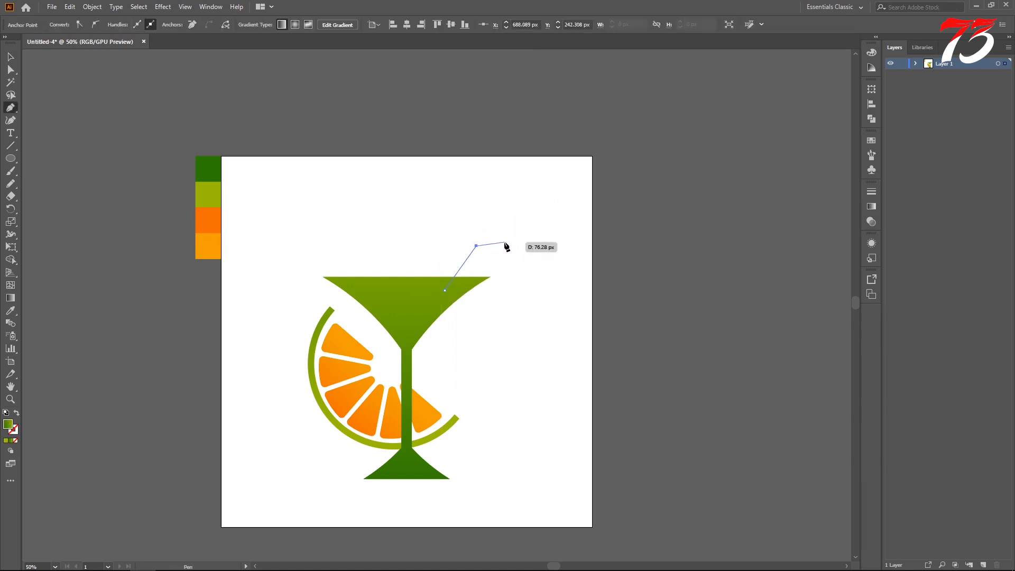
left_click(506, 236)
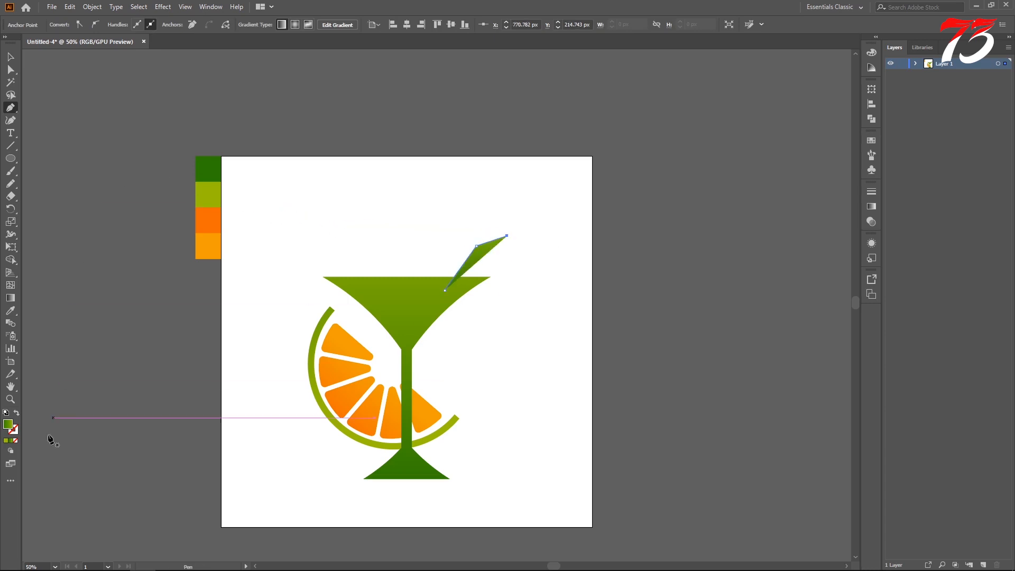
Swap the straw path's green gradient from fill to stroke and set the stroke weight to 20 pt.
left_click(17, 414)
key("v")
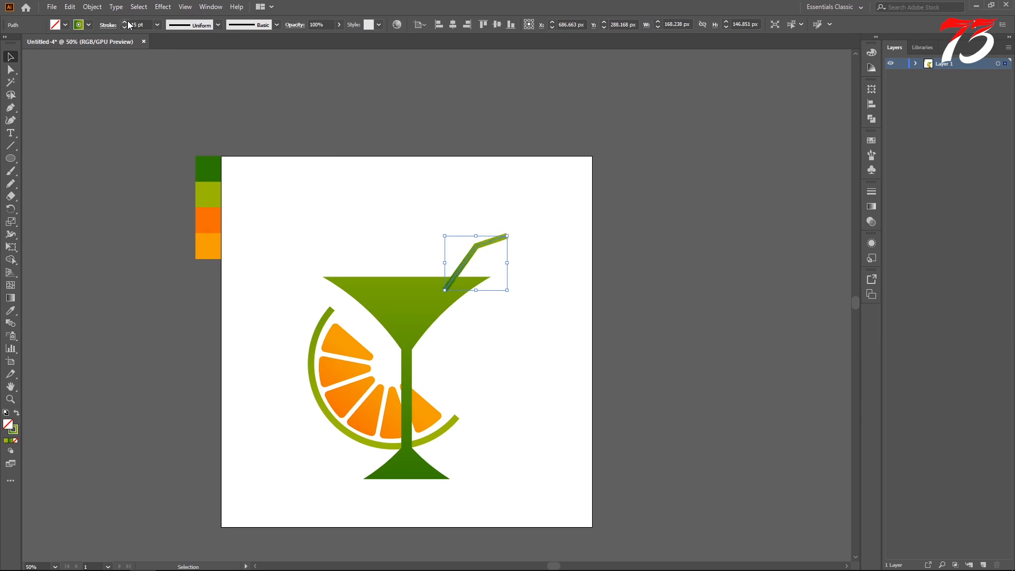
type("20")
key("Return")
left_click(389, 185)
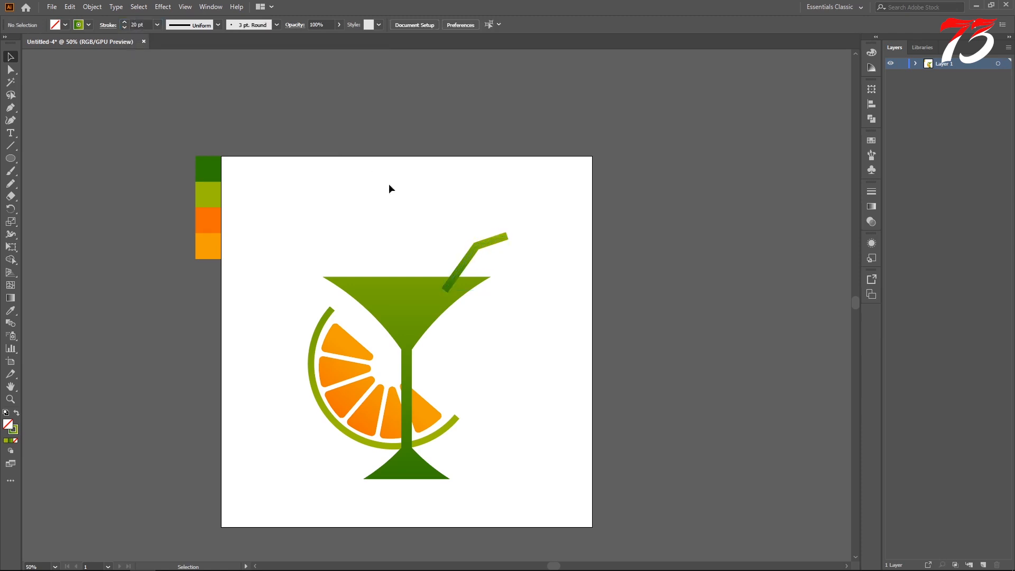
Enlarge the bent straw and move it deeper into the glass's bowl.
left_click_drag(461, 269, 461, 274)
left_click_drag(507, 242, 519, 234)
left_click(548, 257)
left_click_drag(466, 266, 455, 282)
left_click(506, 254)
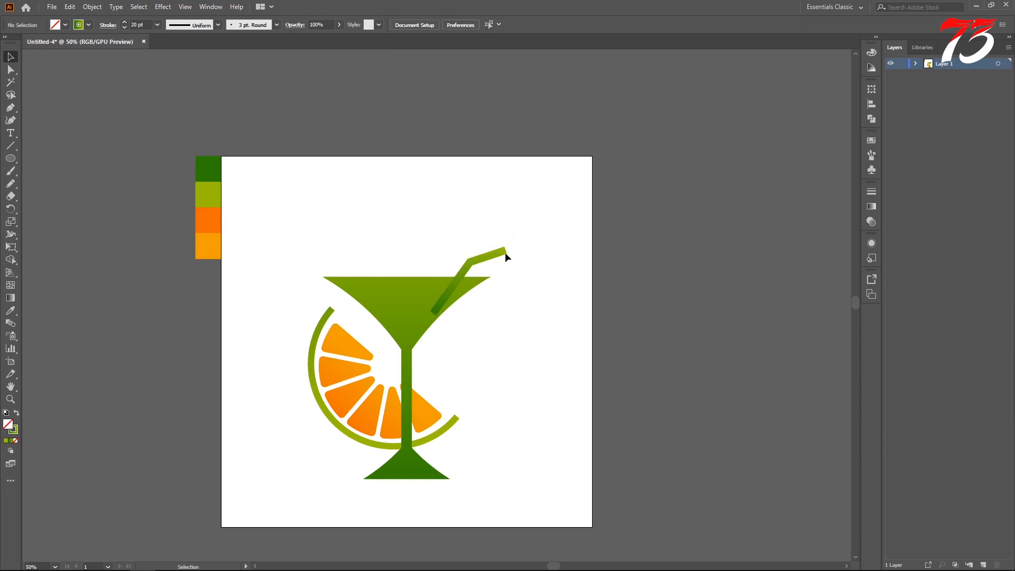
Move the straw's upper end anchor outward to lengthen and flatten its short segment.
left_click(495, 256)
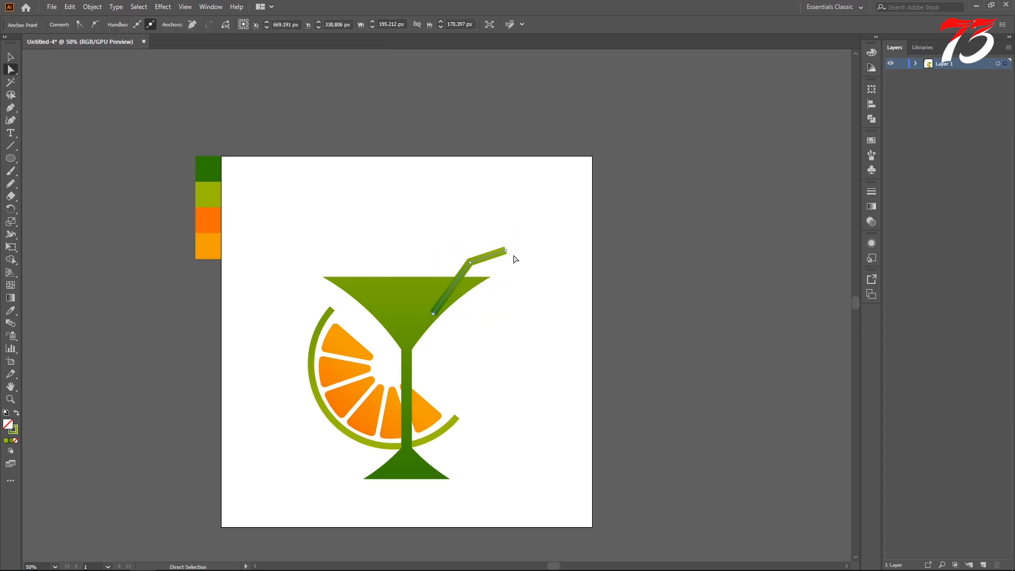
left_click_drag(514, 256, 514, 253)
left_click(523, 297)
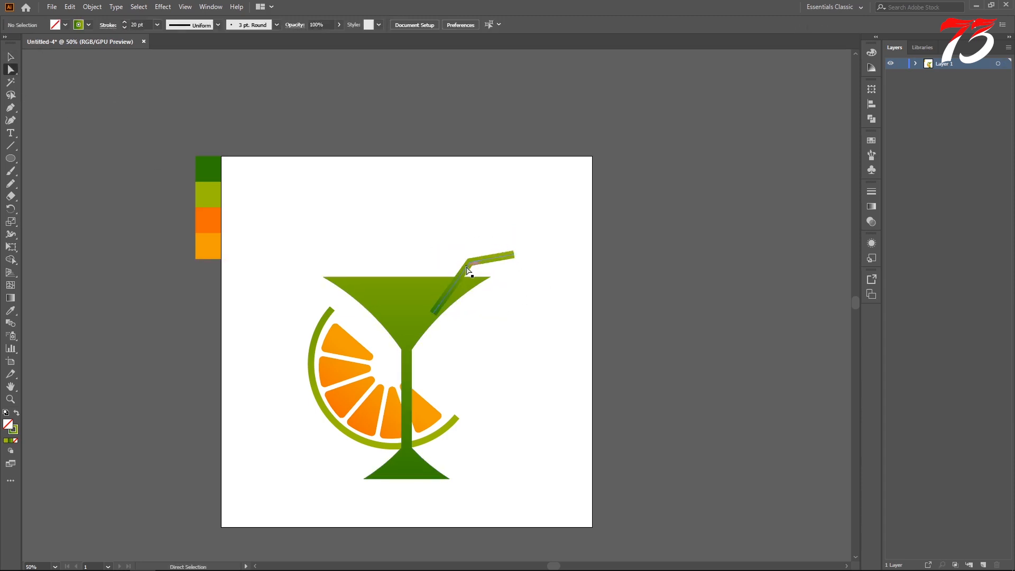
Send the bent straw to the back, behind the glass.
left_click(509, 256)
key("ctrl+shift+[")
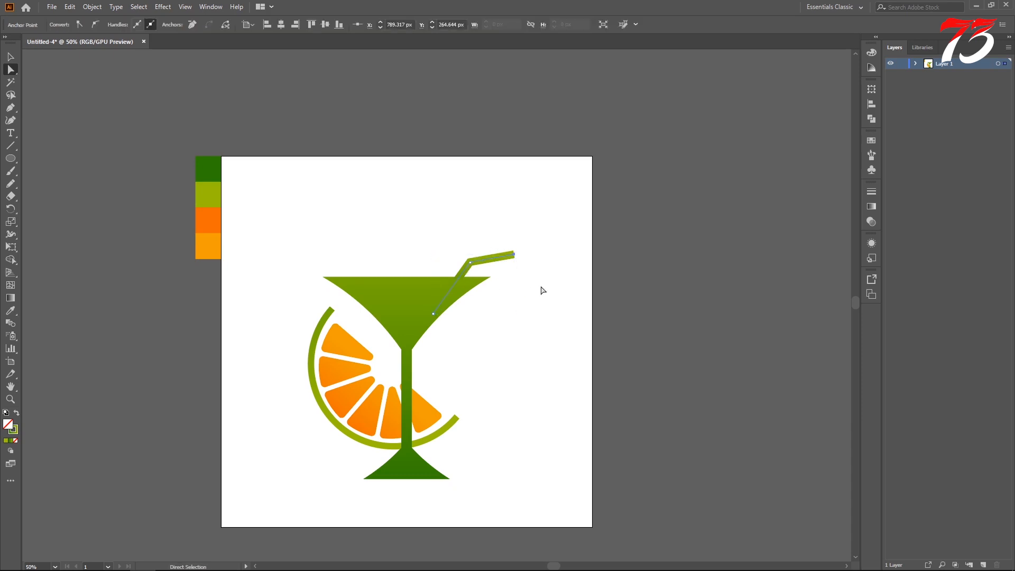
left_click(542, 287)
Raise the straw's bend and outer end anchors so more of the straw stands above the rim.
left_click(481, 260)
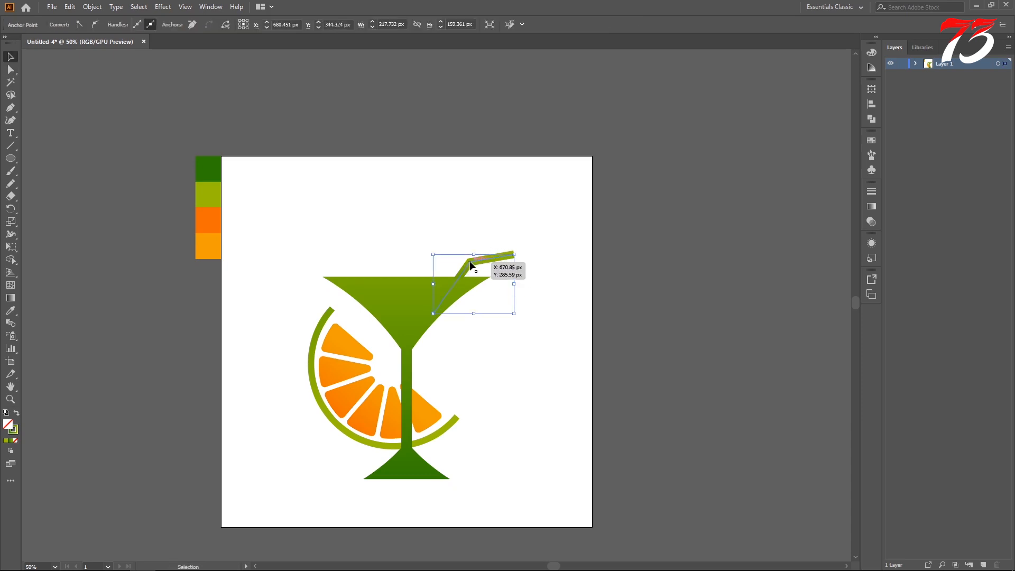
key("ctrl+z")
left_click_drag(469, 261, 513, 243)
left_click(544, 274)
left_click(524, 273)
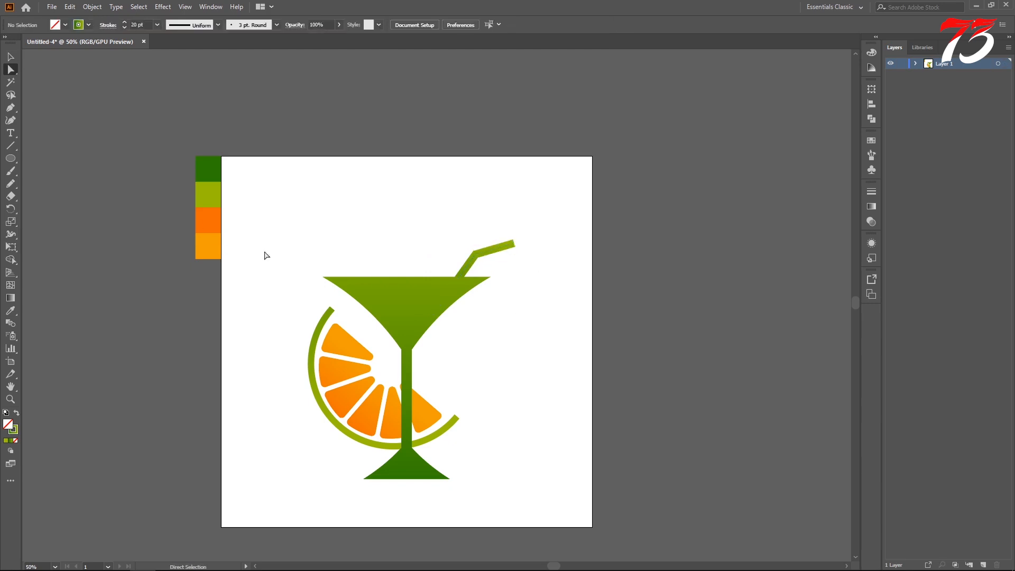
Select all the artwork and center it horizontally and vertically on the artboard.
key("ctrl+a")
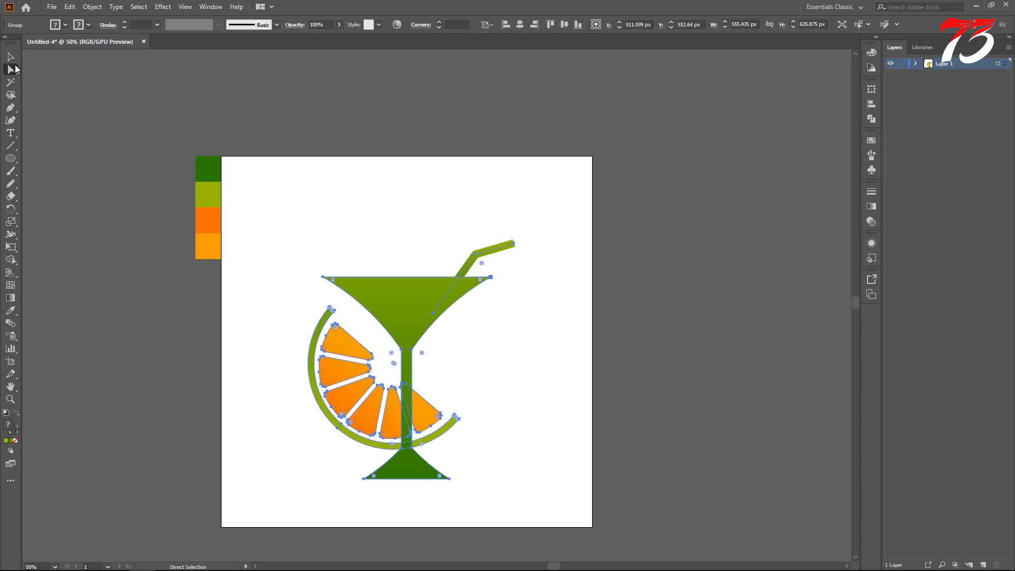
key("v")
left_click(452, 25)
left_click(497, 24)
left_click(527, 157)
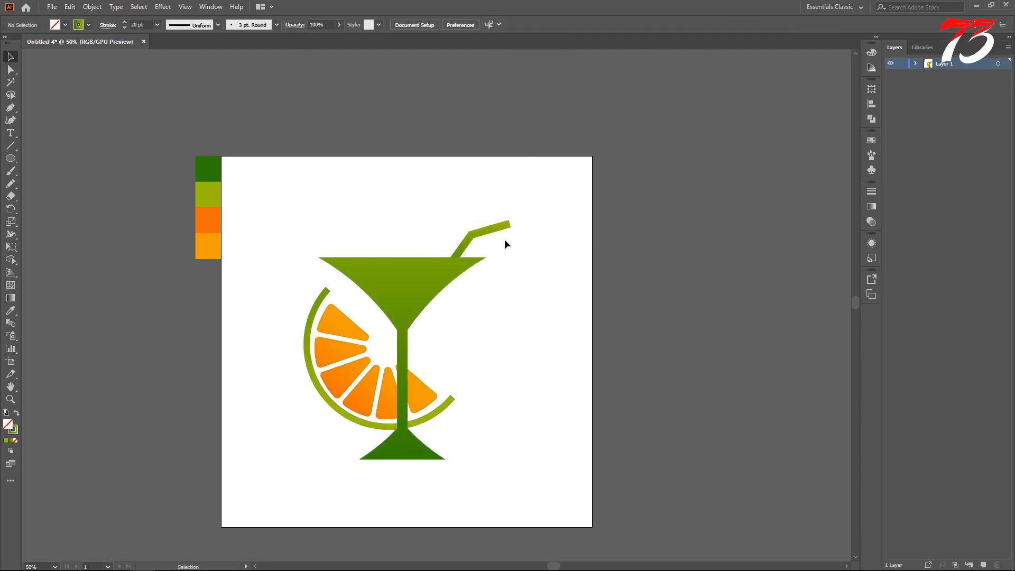
Expand the straw's fill and stroke into a filled shape.
left_click(486, 231)
right_click(485, 232)
left_click(516, 313)
left_click(468, 236)
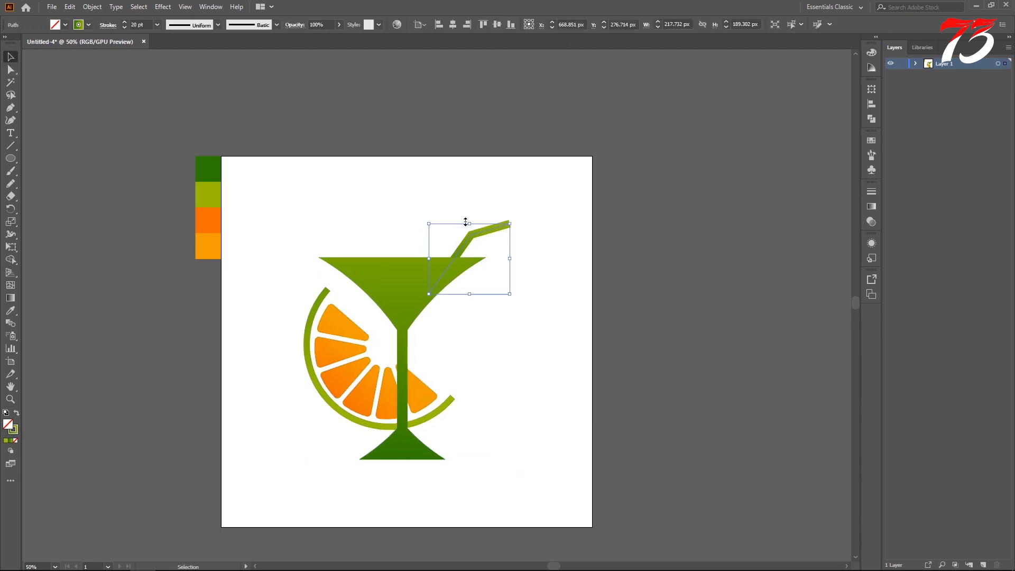
left_click(85, 6)
left_click(111, 134)
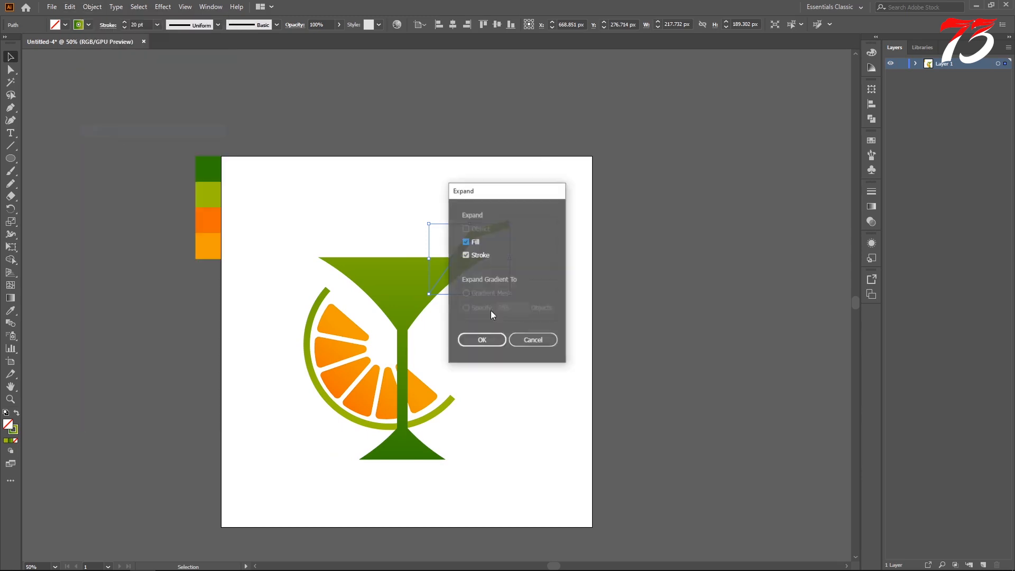
left_click(494, 341)
left_click(500, 253)
Draw a flat ellipse about 415 × 59 px and center it just below the glass's base.
key("ctrl+plus")
key("ctrl+plus")
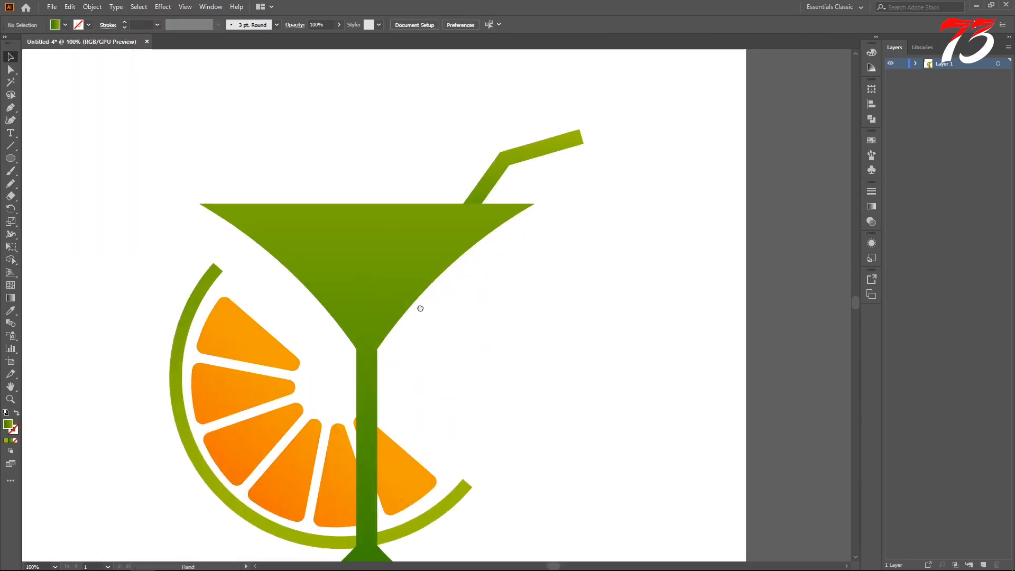
left_click_drag(395, 359, 530, 117)
left_click(468, 346)
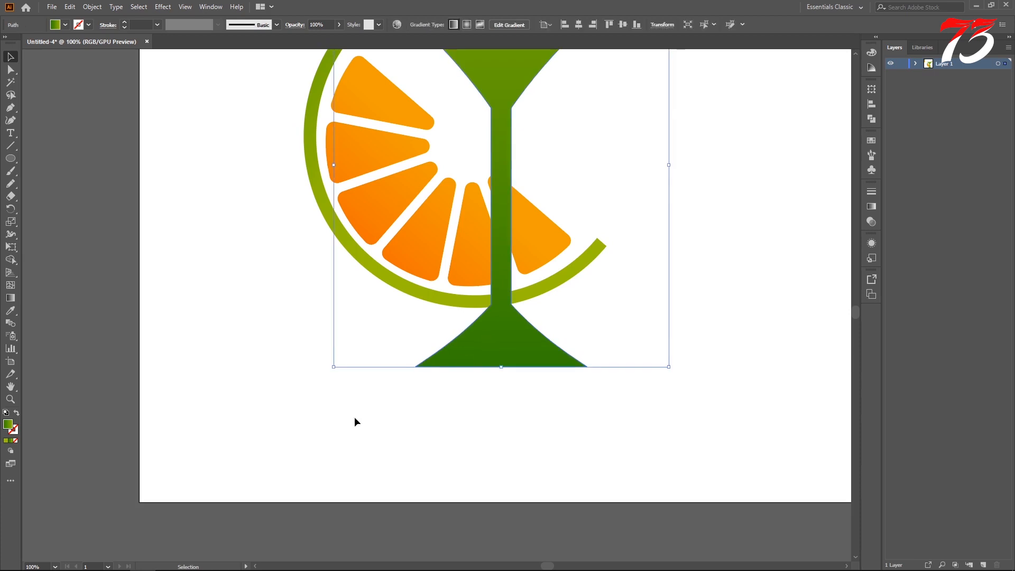
left_click(355, 418)
left_click_drag(12, 160, 56, 185)
left_click_drag(493, 413, 664, 429)
key("v")
left_click_drag(477, 430, 496, 404)
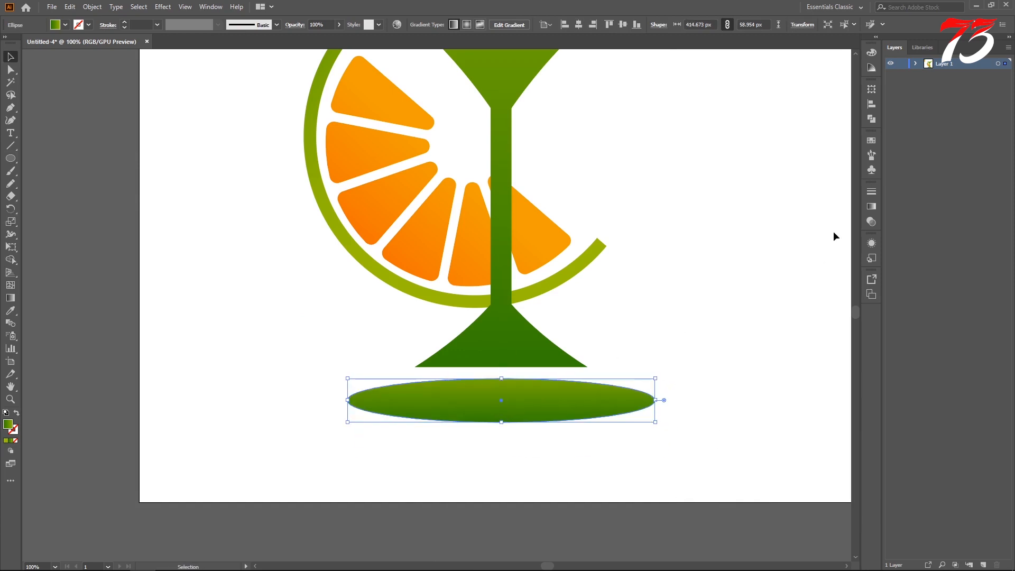
Change the ellipse's gradient fill to solid black 000000.
left_click(5, 440)
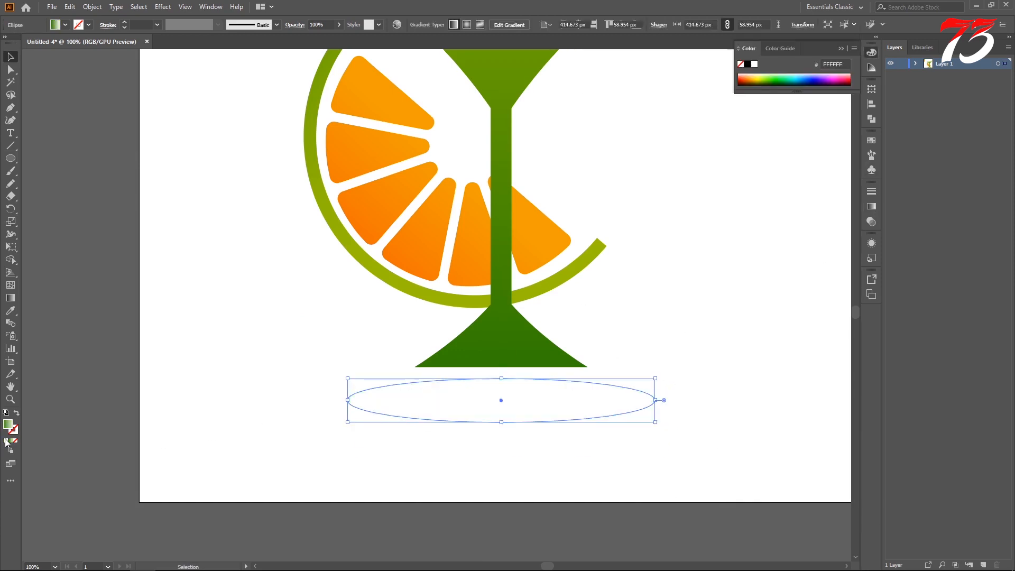
double_click(8, 424)
type("000000")
key("Return")
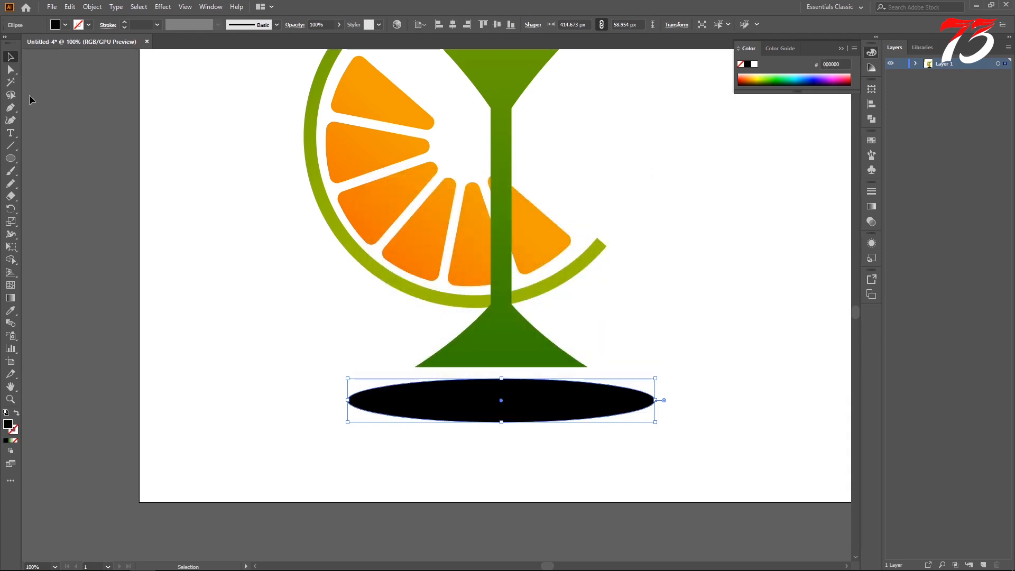
left_click(163, 7)
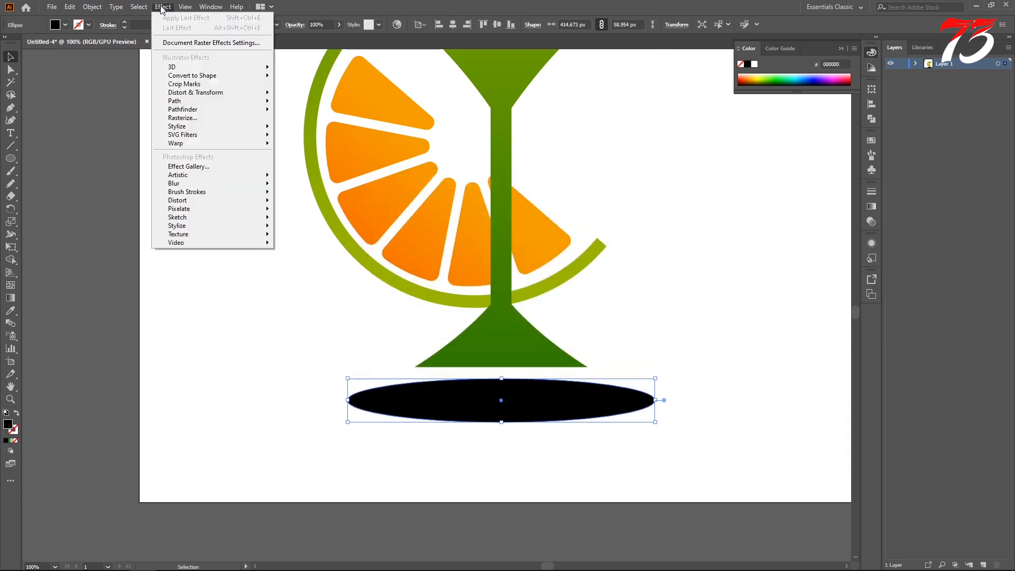
mouse_move(254, 183)
left_click(297, 186)
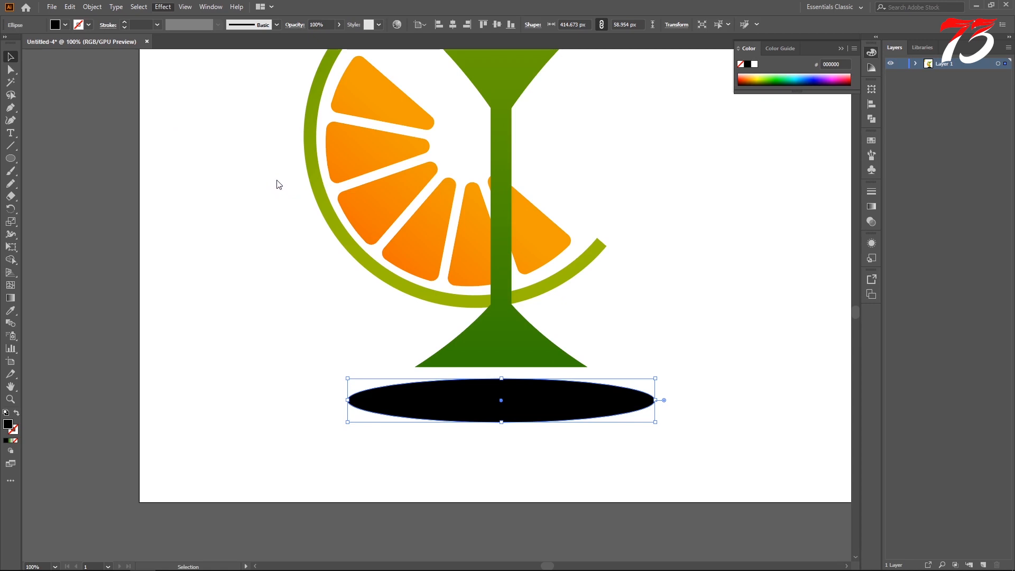
left_click_drag(476, 246, 687, 234)
left_click(652, 256)
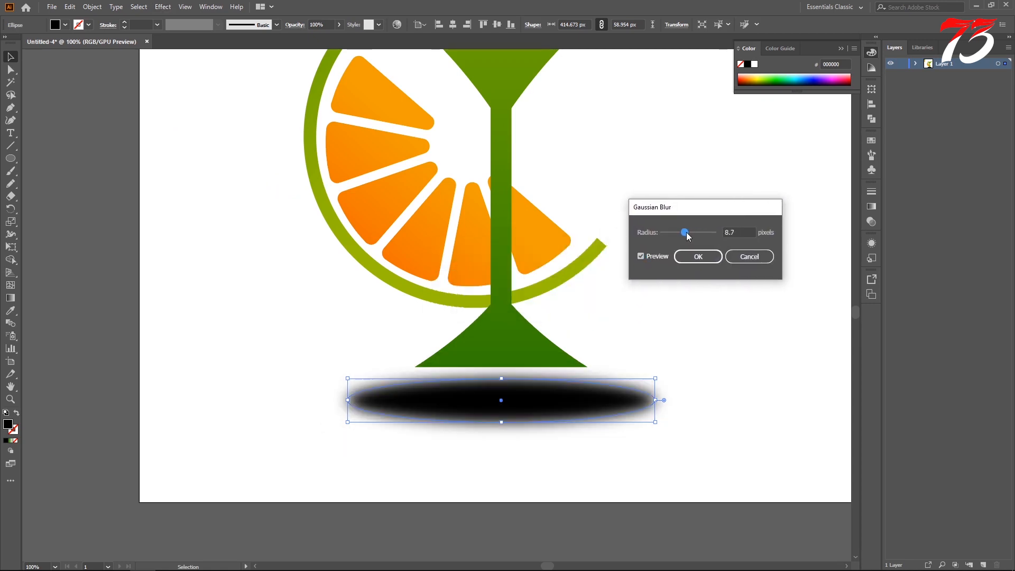
left_click(749, 256)
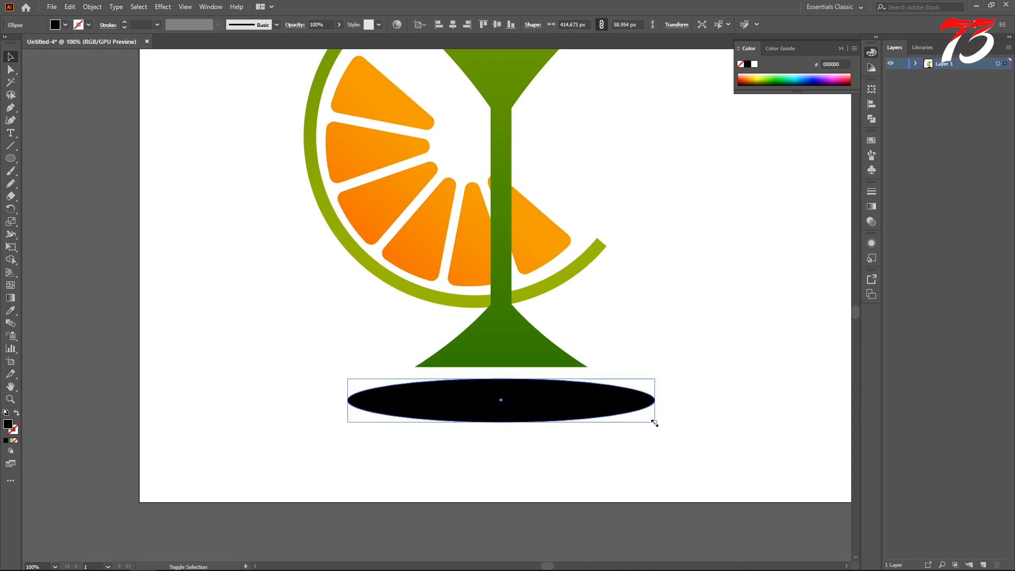
Shrink the black ellipse about its center to about 241 × 34 px and apply a Gaussian Blur with a 9.8-pixel radius.
left_click_drag(654, 423, 590, 413)
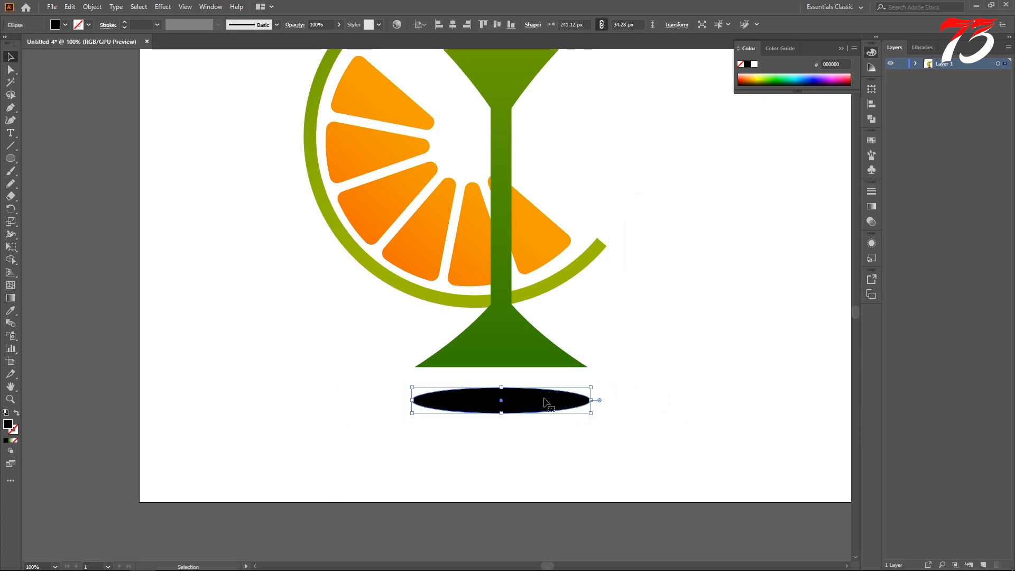
left_click(162, 6)
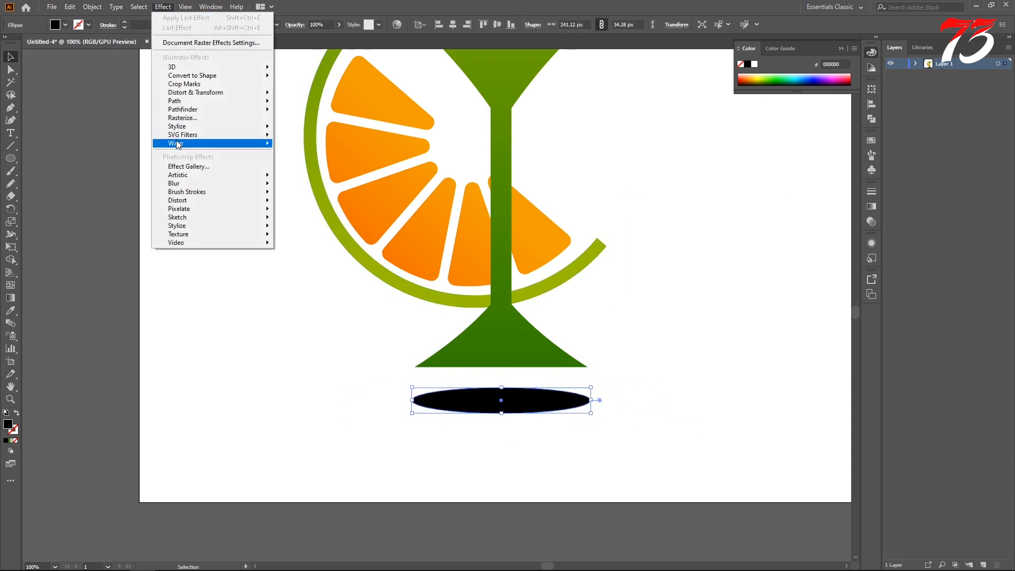
mouse_move(222, 183)
left_click(309, 185)
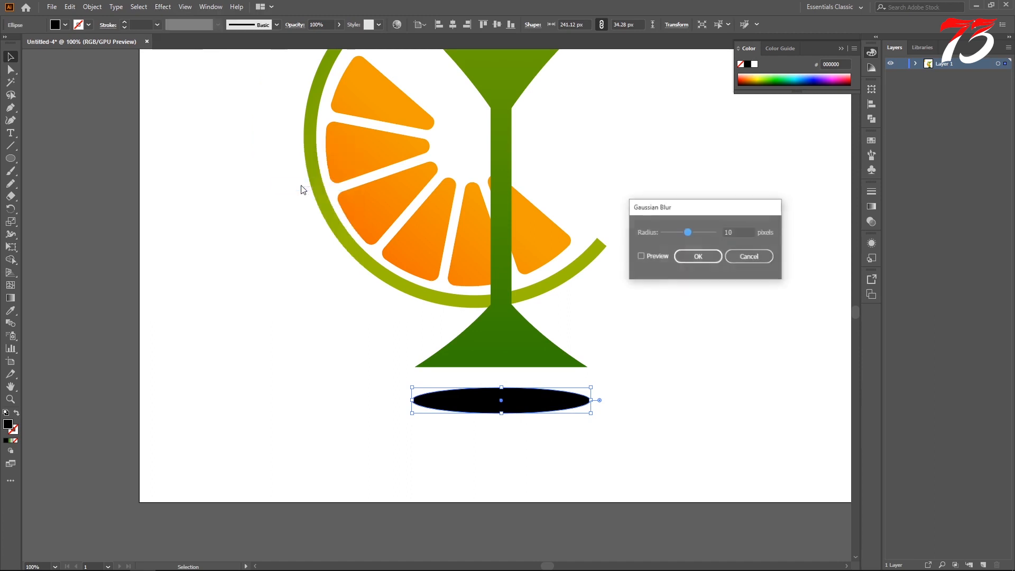
left_click(654, 256)
left_click_drag(687, 232, 689, 235)
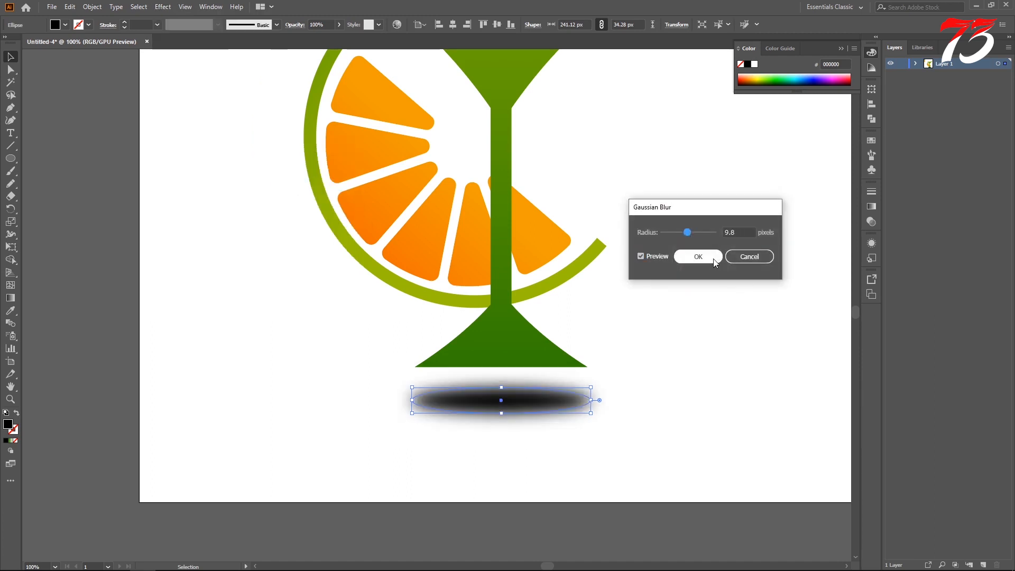
left_click(698, 257)
left_click(657, 386)
left_click(555, 414)
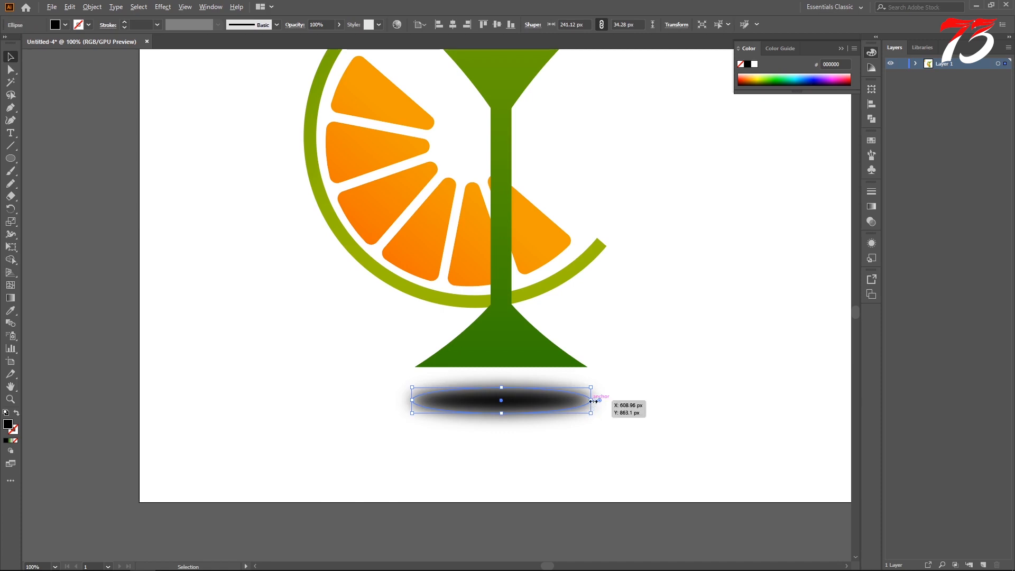
Widen the blurred ellipse symmetrically to about 322 px and apply another Gaussian Blur with a 14.3-pixel radius.
left_click_drag(591, 400, 622, 401)
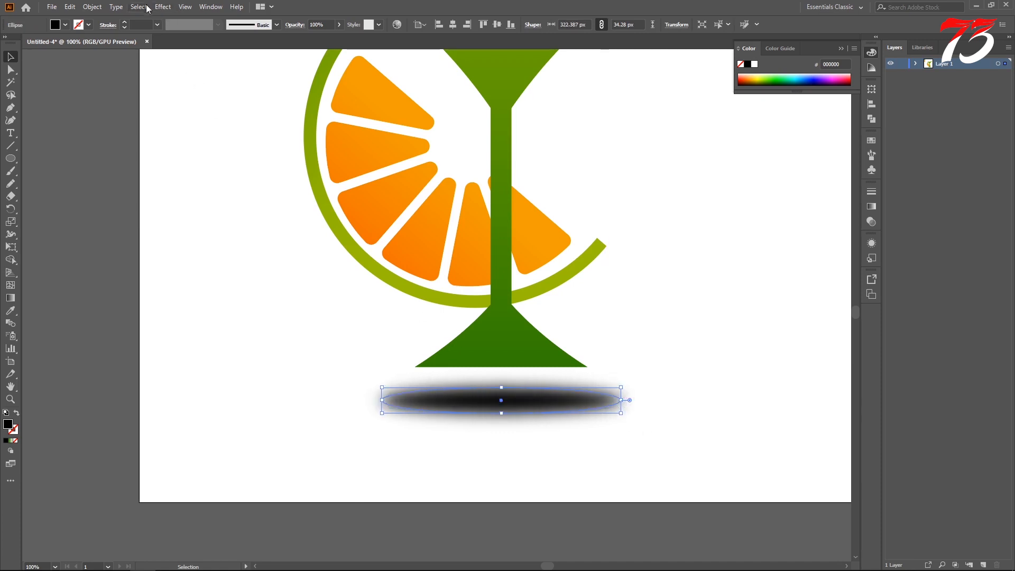
left_click(163, 7)
mouse_move(254, 184)
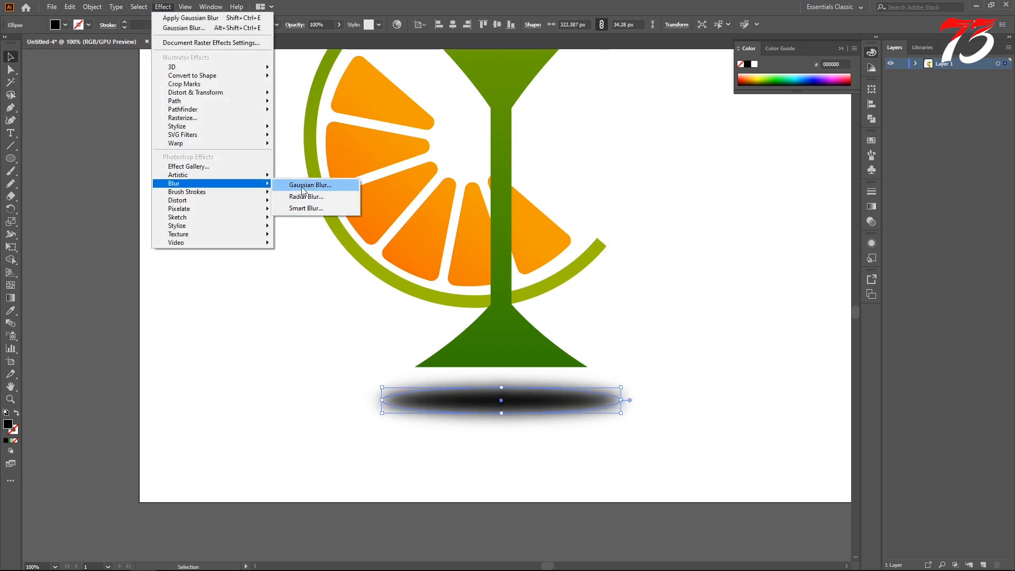
left_click(303, 190)
left_click(529, 299)
left_click(644, 256)
left_click_drag(687, 233, 691, 230)
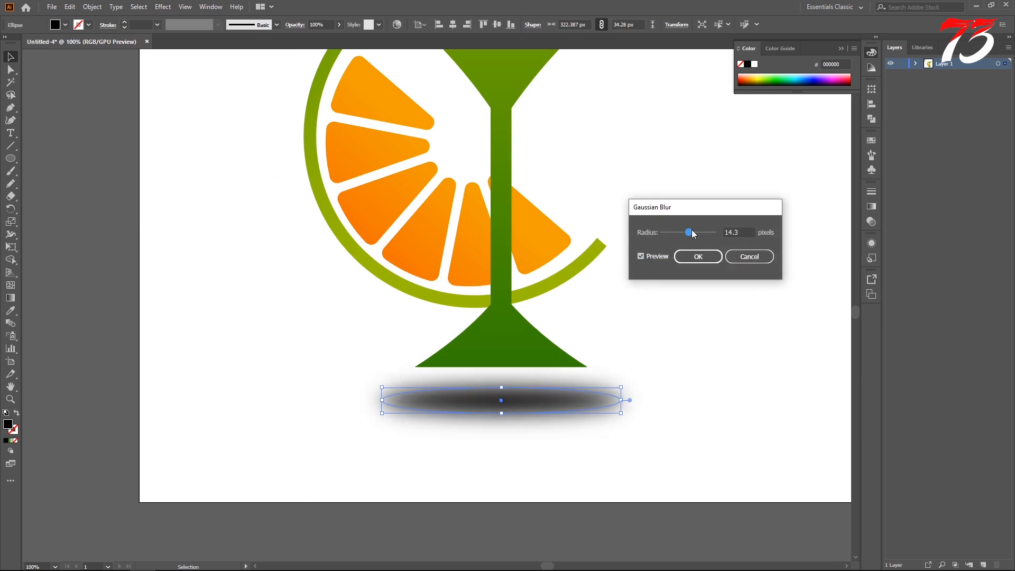
left_click(708, 256)
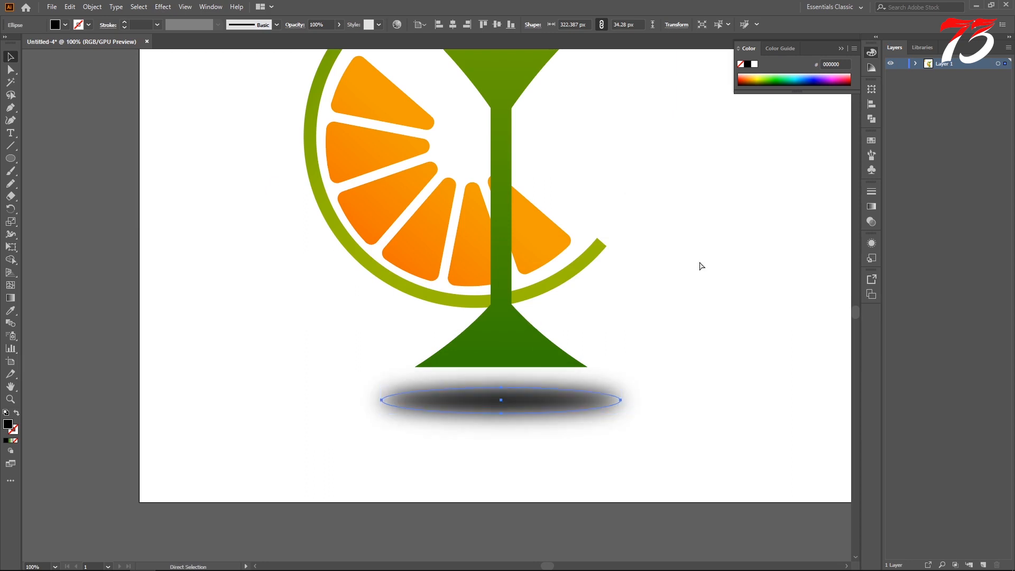
Lower the shadow ellipse's opacity to 48%.
key("v")
left_click_drag(327, 38, 310, 37)
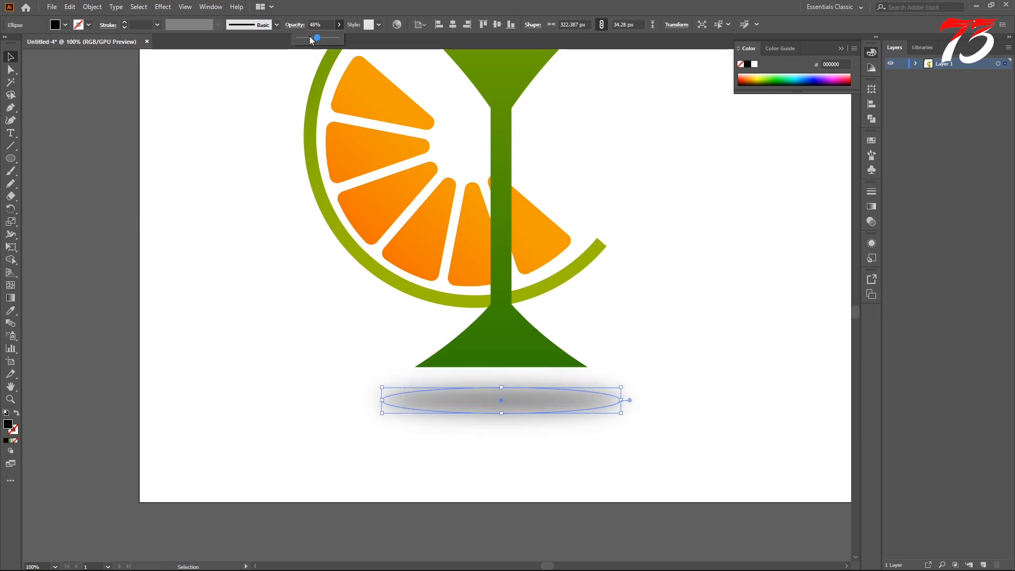
left_click(643, 284)
Move the shadow up close to the glass's base and narrow it symmetrically to about 307 px.
left_click_drag(556, 397, 556, 385)
left_click_drag(620, 402, 615, 403)
left_click(641, 404)
Set the shadow's opacity to 20%.
left_click(544, 377)
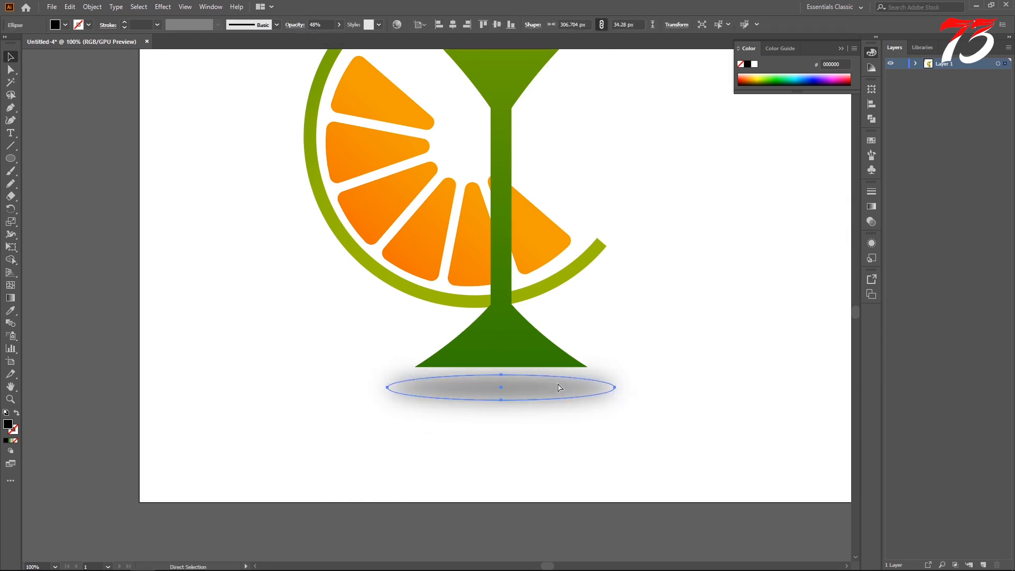
type("20")
key("Return")
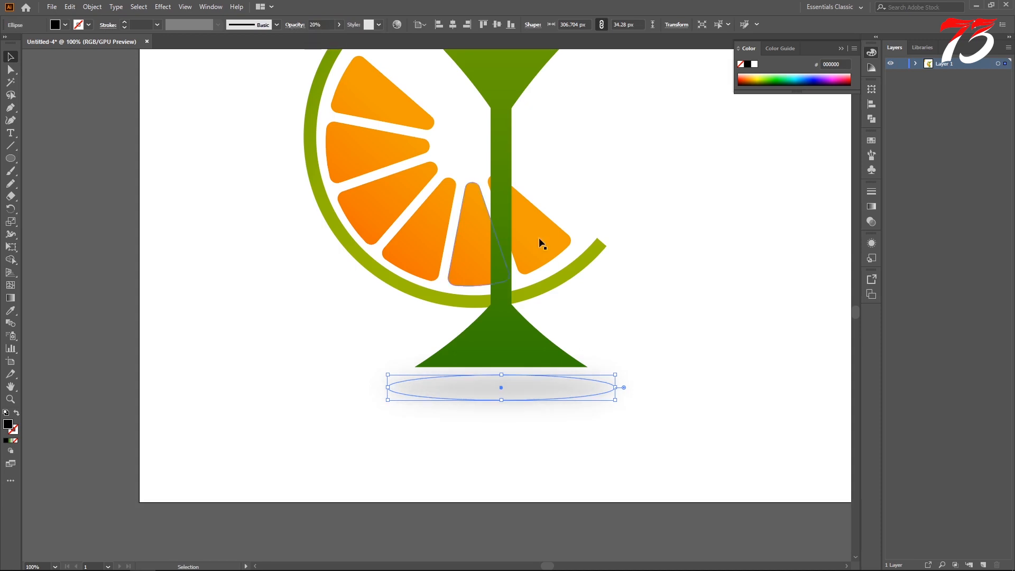
left_click(703, 324)
Set the shadow's opacity to 30%.
left_click(543, 384)
type("30")
key("Return")
left_click(625, 149)
left_click(840, 48)
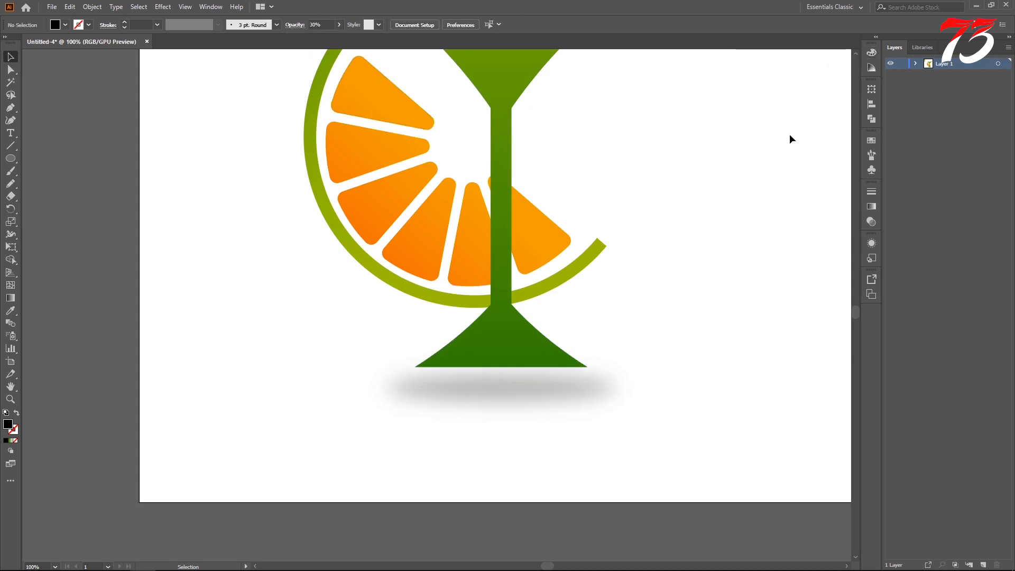
key("ctrl+0")
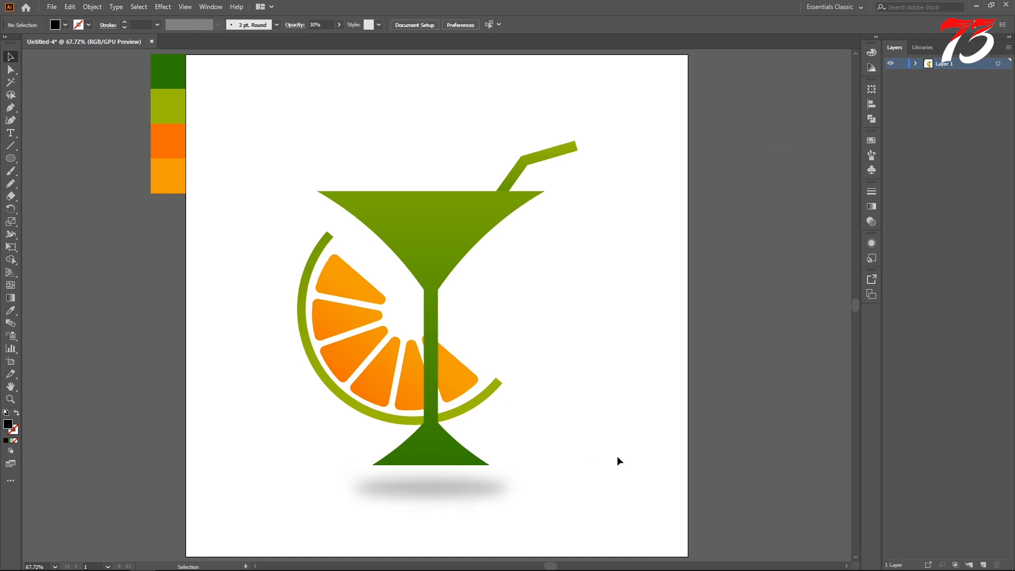